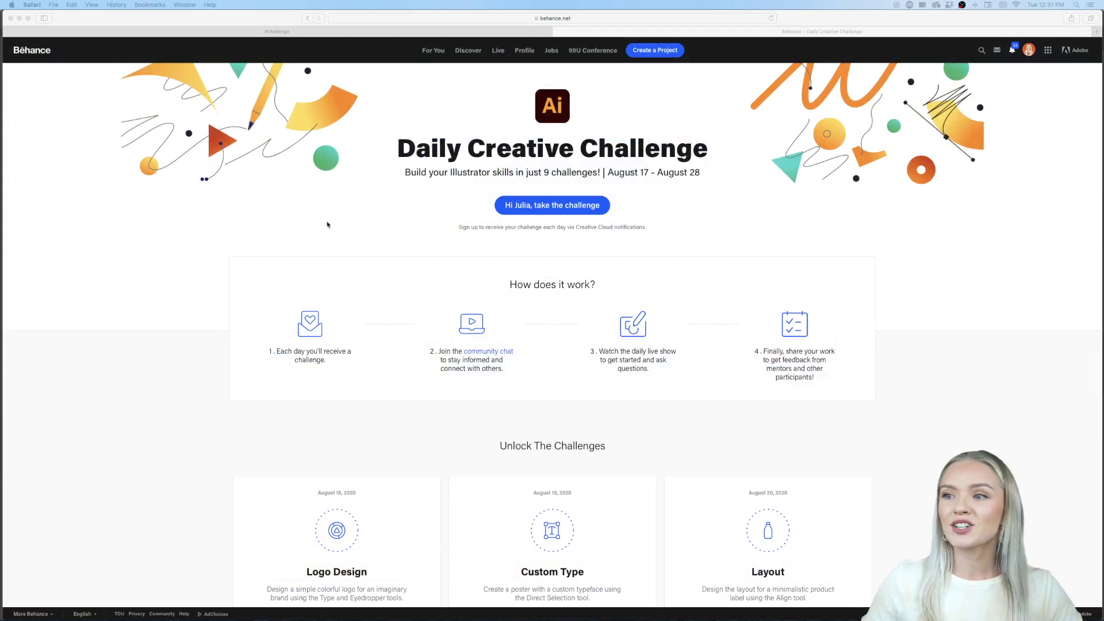
# Leave the Behance page and bring up the Adobe Illustrator Discord #challenge channel tab.
pyautogui.click(690, 20)
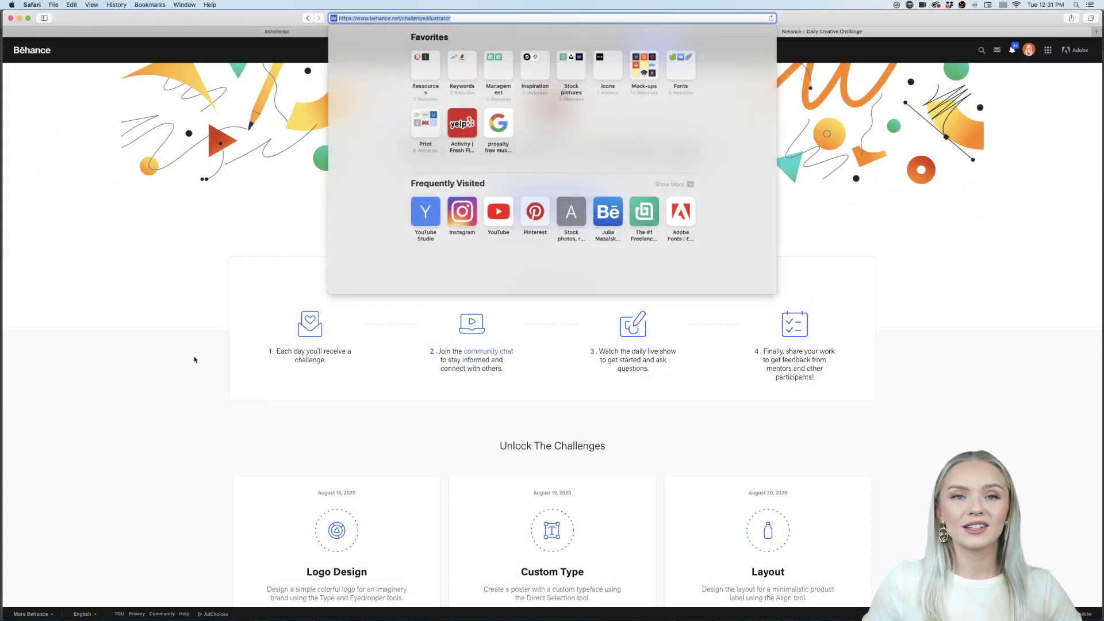
pyautogui.click(194, 360)
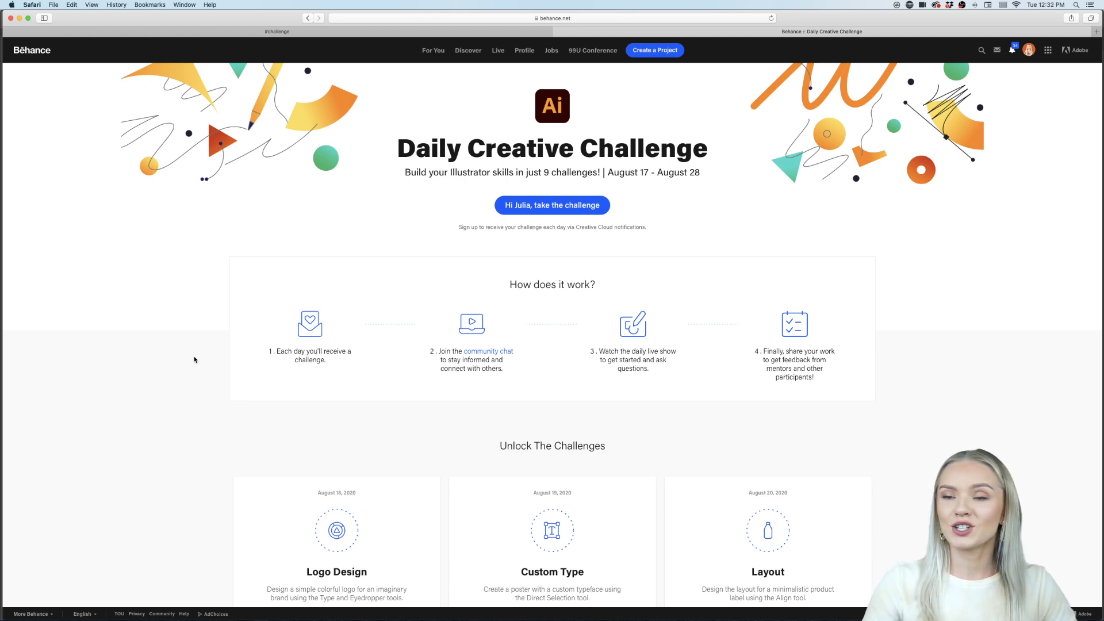
pyautogui.click(277, 32)
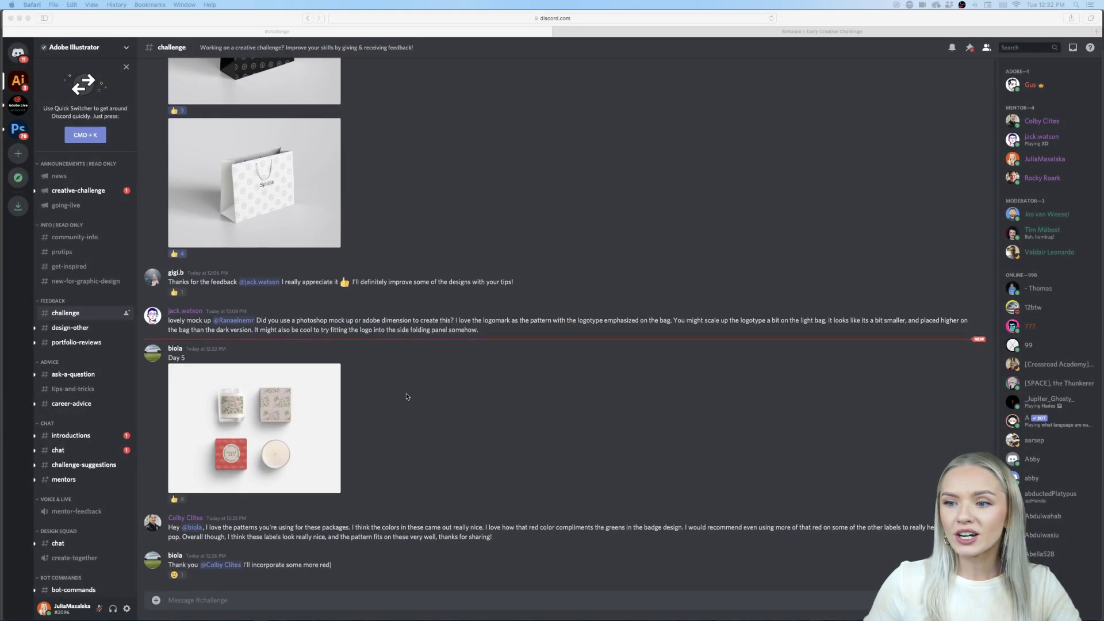
# Enlarge and close the Day 5 candle packaging image, then browse the chat replies.
pyautogui.click(309, 447)
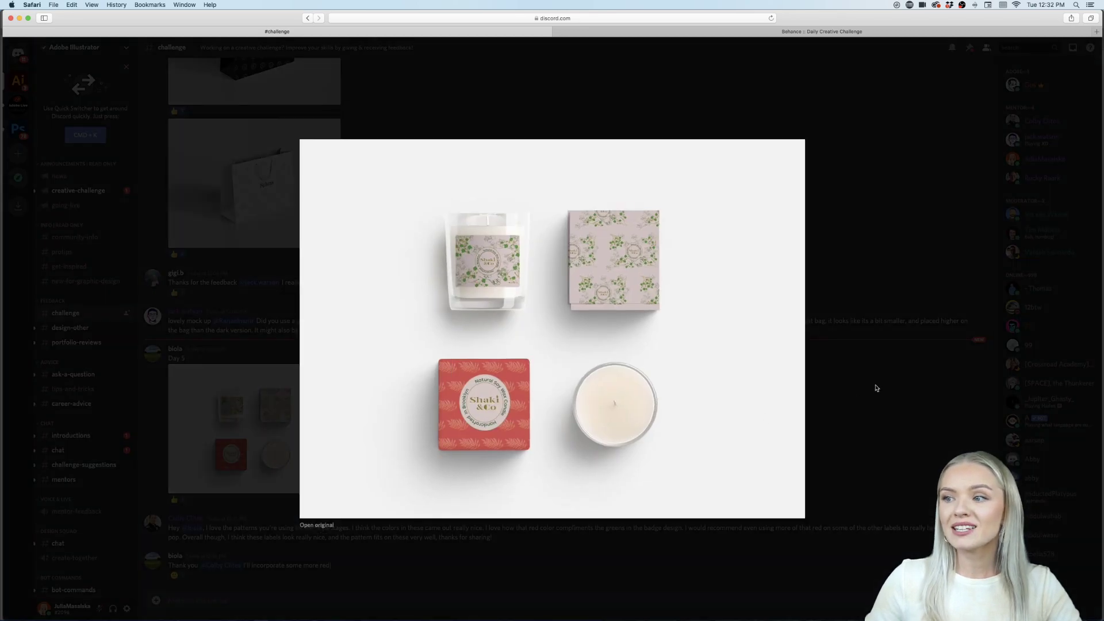
pyautogui.click(871, 389)
pyautogui.scroll(15, 623, 403)
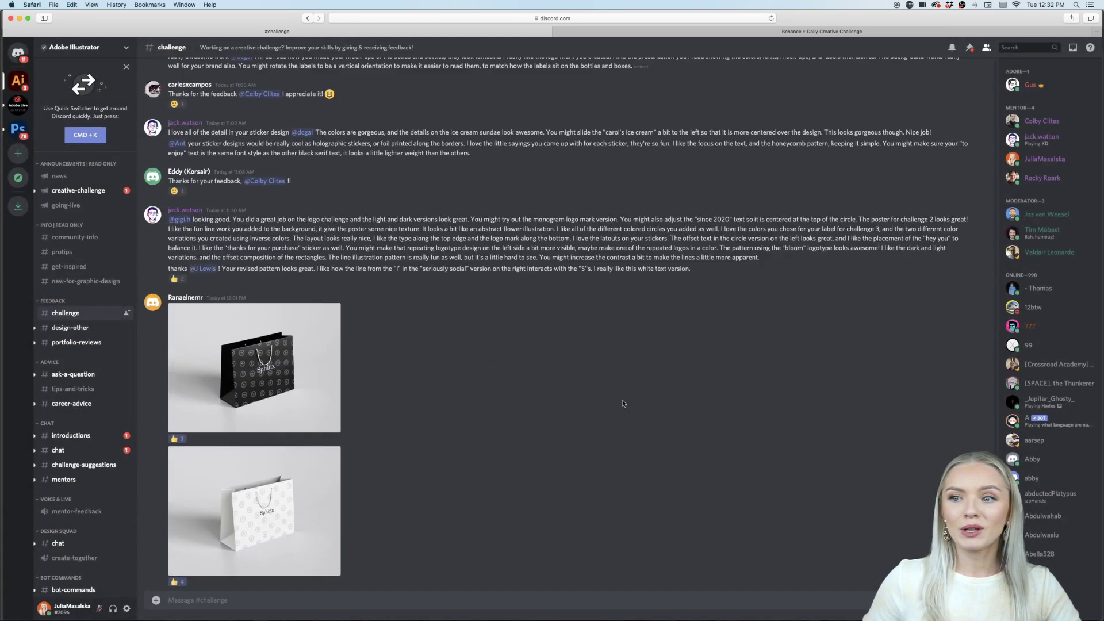
pyautogui.scroll(5, 623, 403)
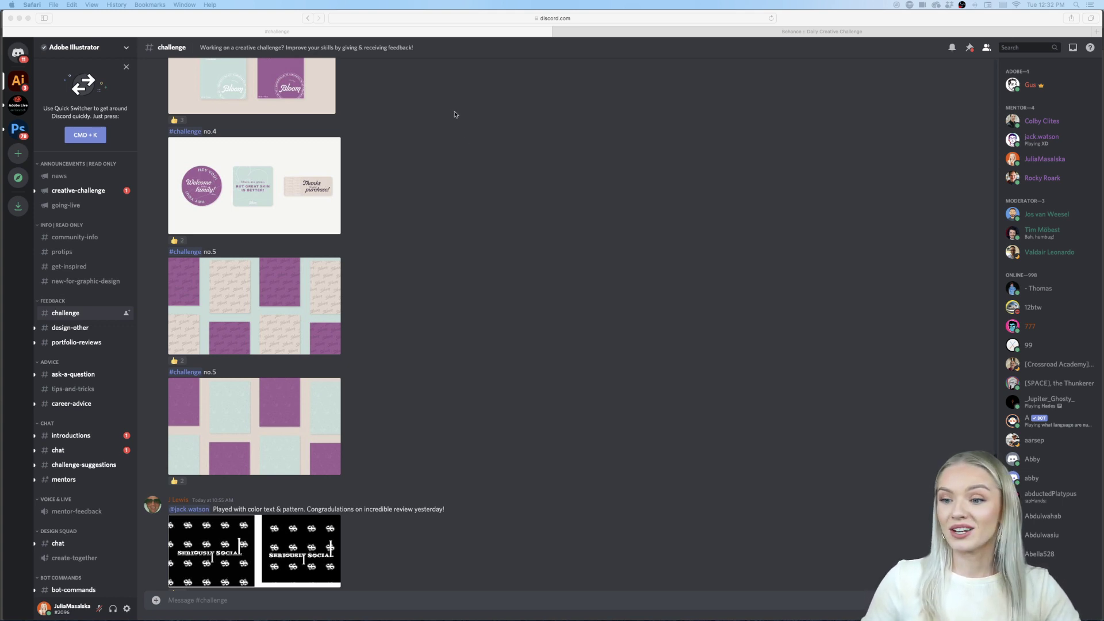
pyautogui.scroll(-10, 523, 130)
pyautogui.scroll(-5, 524, 130)
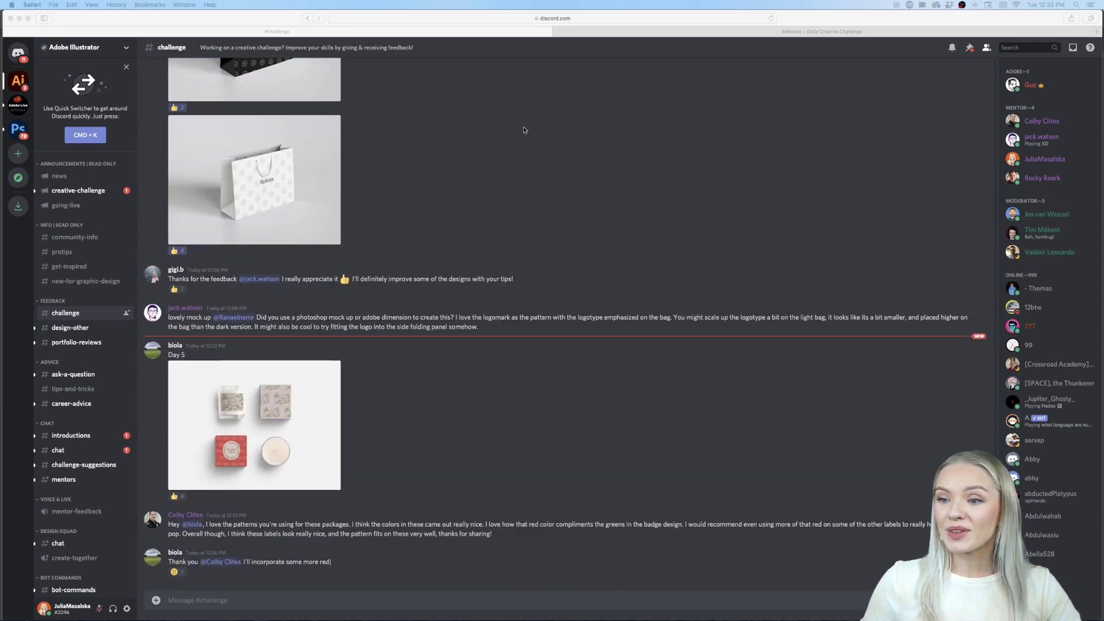
# Return to the Behance Daily Creative Challenge page.
pyautogui.click(944, 35)
pyautogui.scroll(-2, 918, 230)
pyautogui.scroll(1, 918, 230)
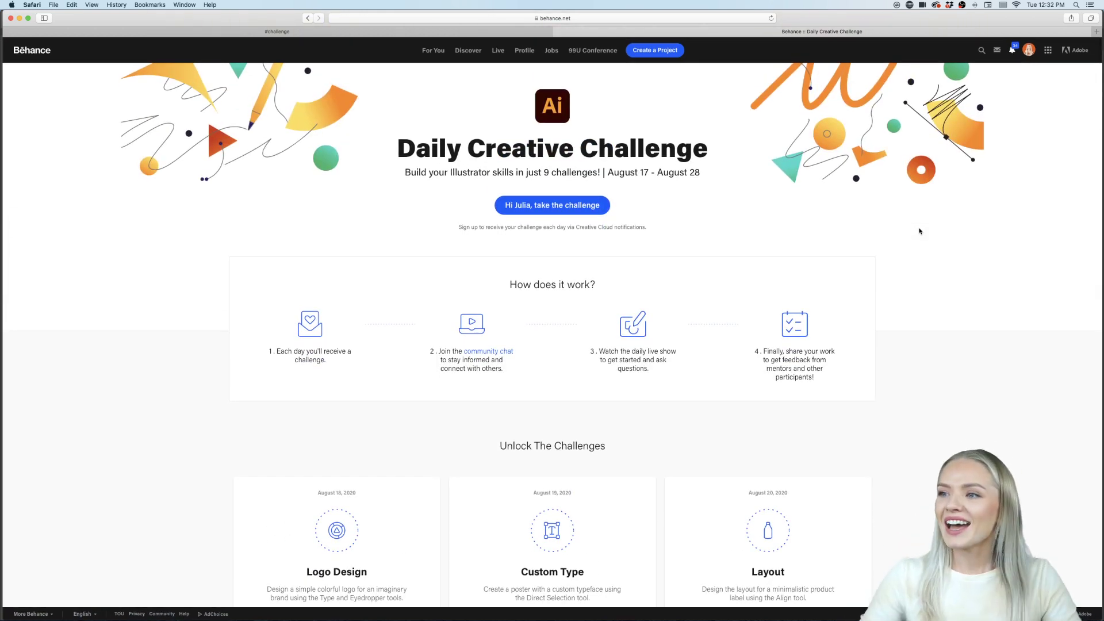
# Scroll down to the Mockup challenge card, then minimize Safari to reveal Challenge 6.ai.
pyautogui.scroll(-8, 919, 231)
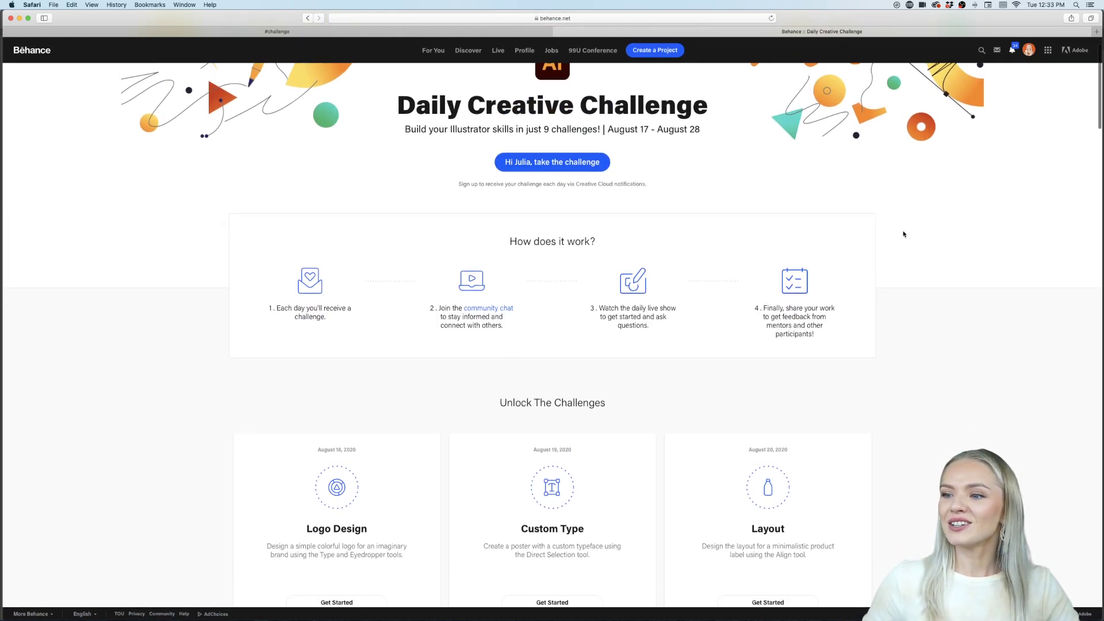
pyautogui.scroll(-2, 904, 234)
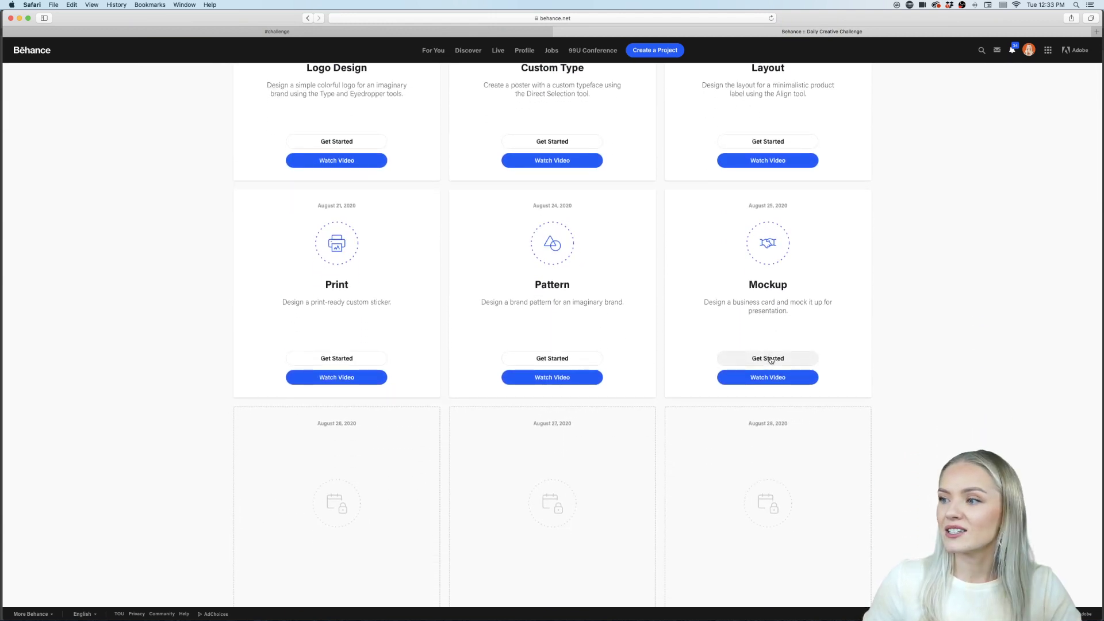
pyautogui.click(18, 18)
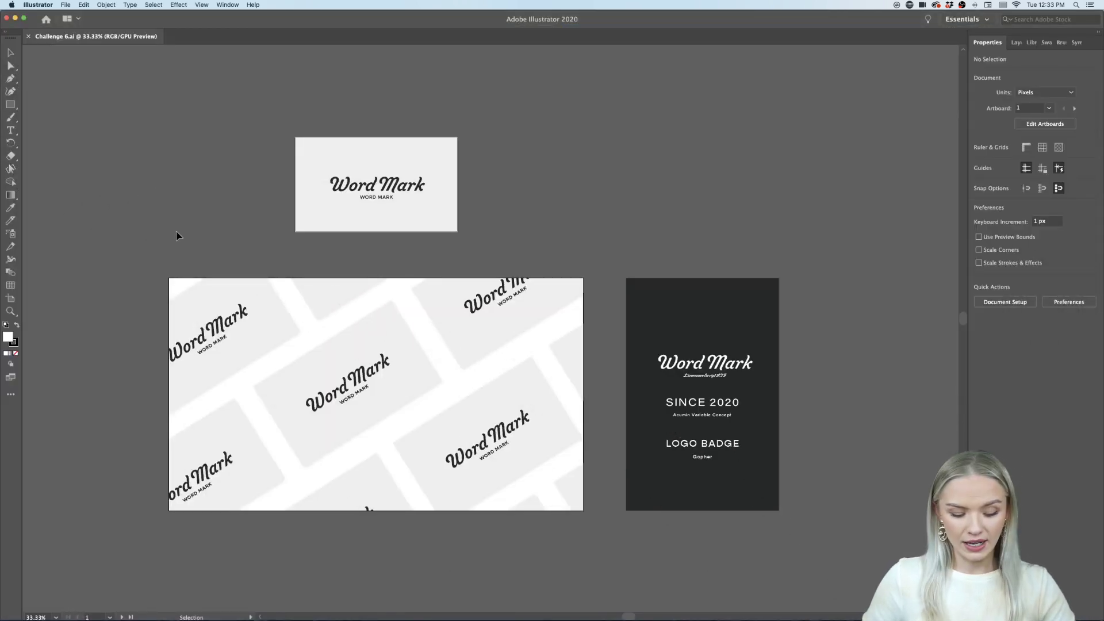
pyautogui.scroll(1, 277, 323)
pyautogui.scroll(-3, 276, 326)
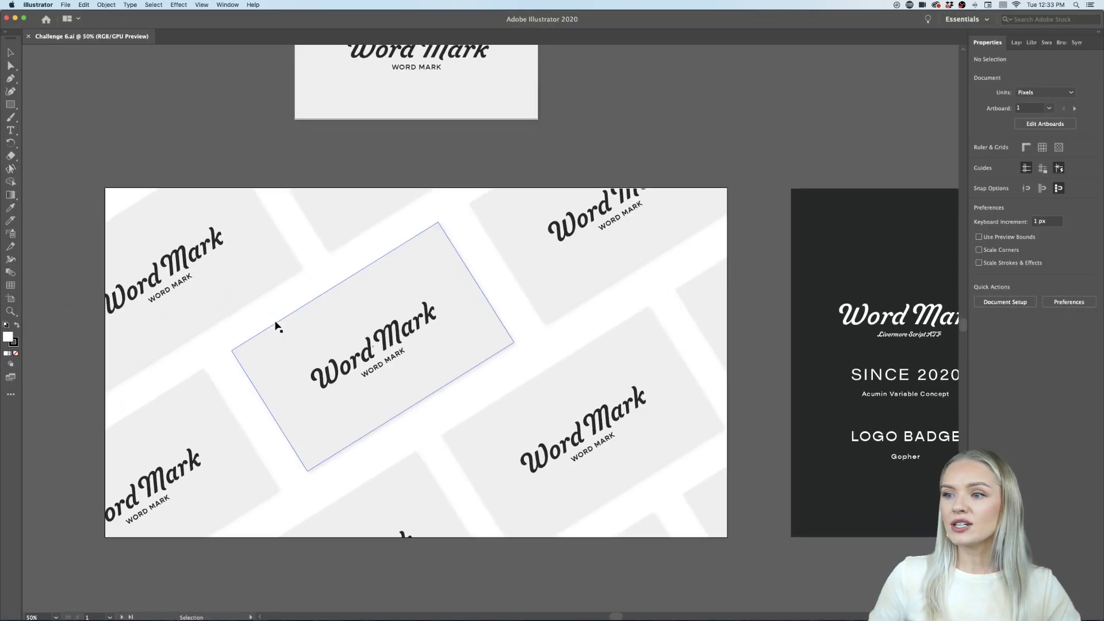
pyautogui.scroll(6, 277, 326)
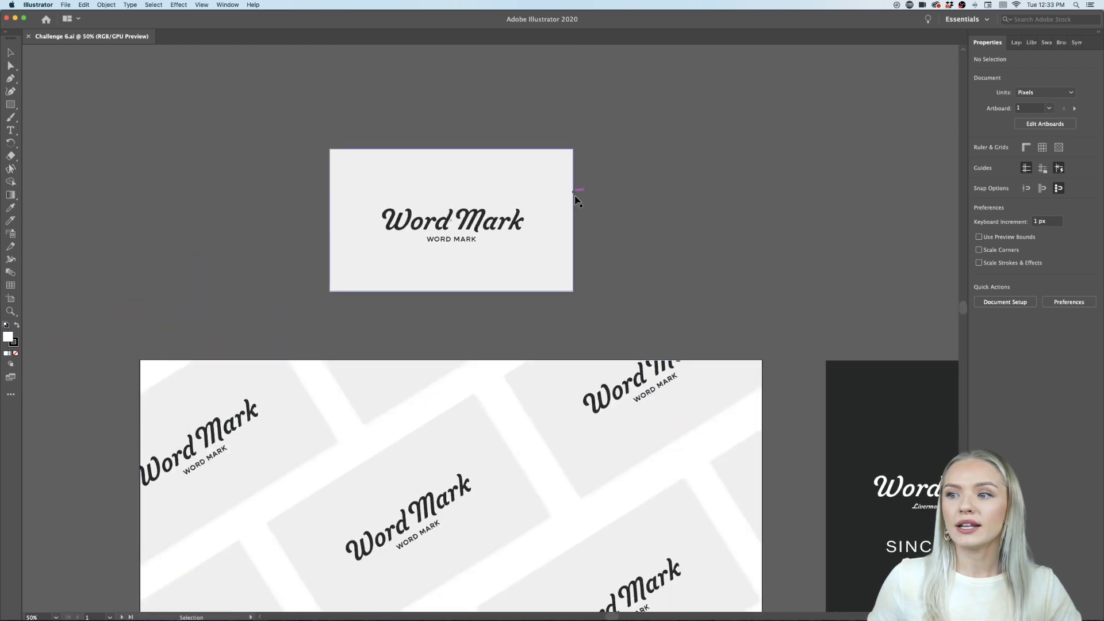
pyautogui.scroll(2, 410, 213)
pyautogui.scroll(1, 410, 214)
pyautogui.hscroll(1, 410, 214)
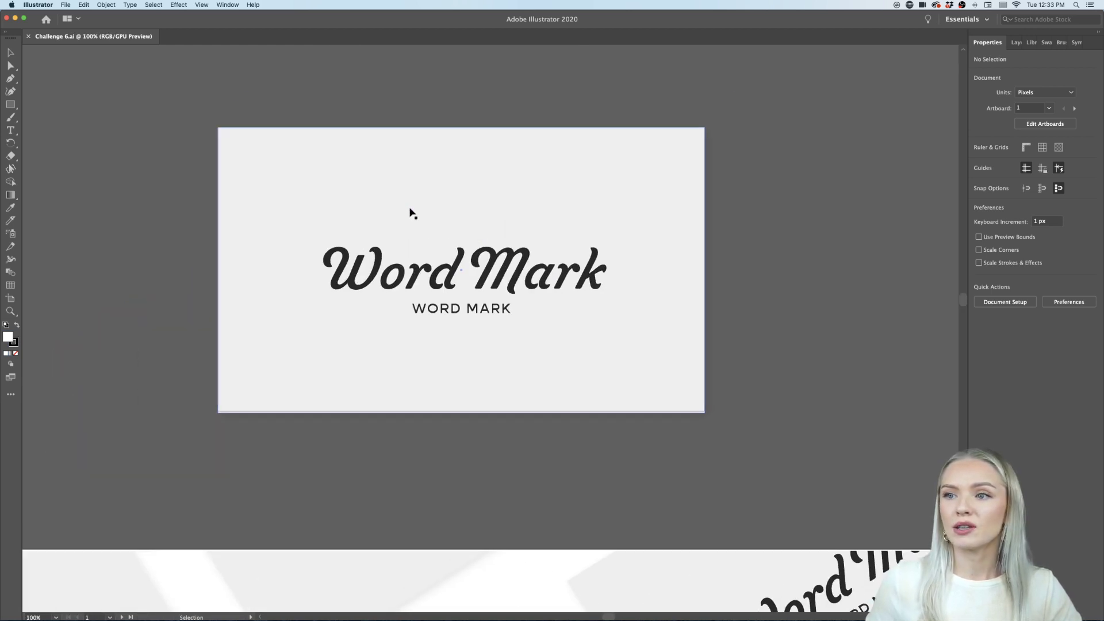
pyautogui.scroll(-1, 413, 214)
pyautogui.scroll(-10, 413, 213)
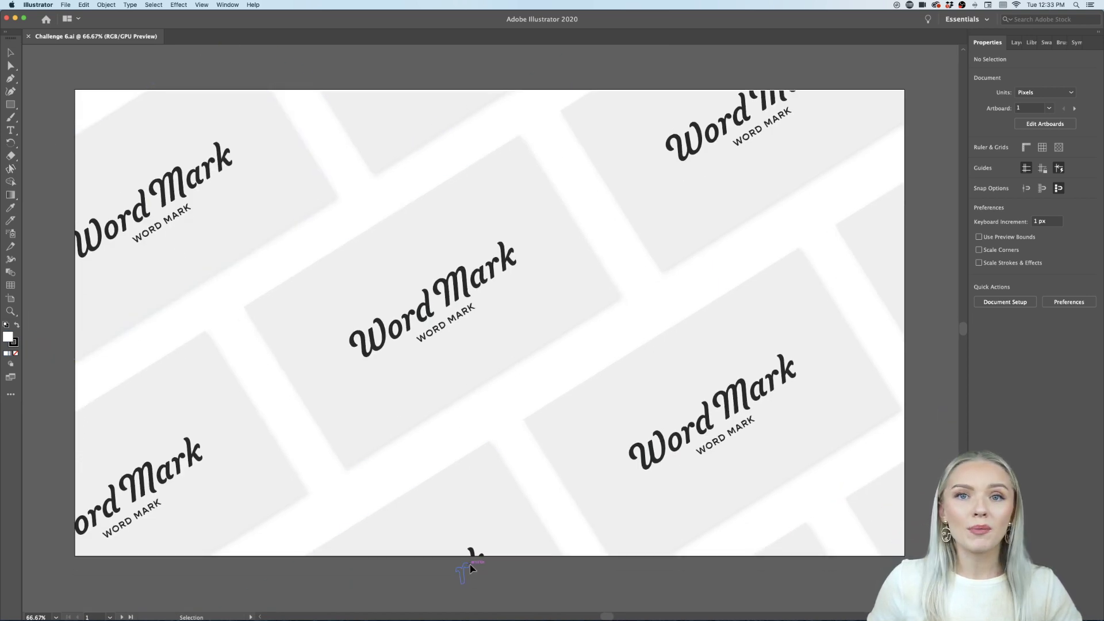
pyautogui.scroll(-2, 470, 566)
pyautogui.scroll(-2, 469, 566)
pyautogui.scroll(-3, 469, 566)
pyautogui.hscroll(5, 469, 566)
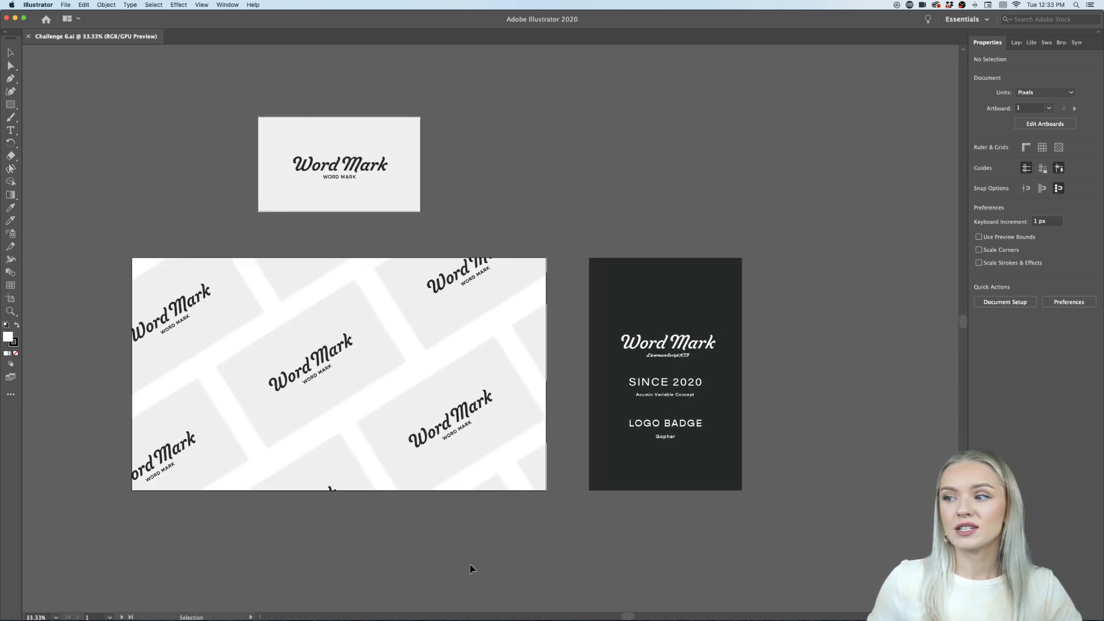
pyautogui.scroll(1, 758, 447)
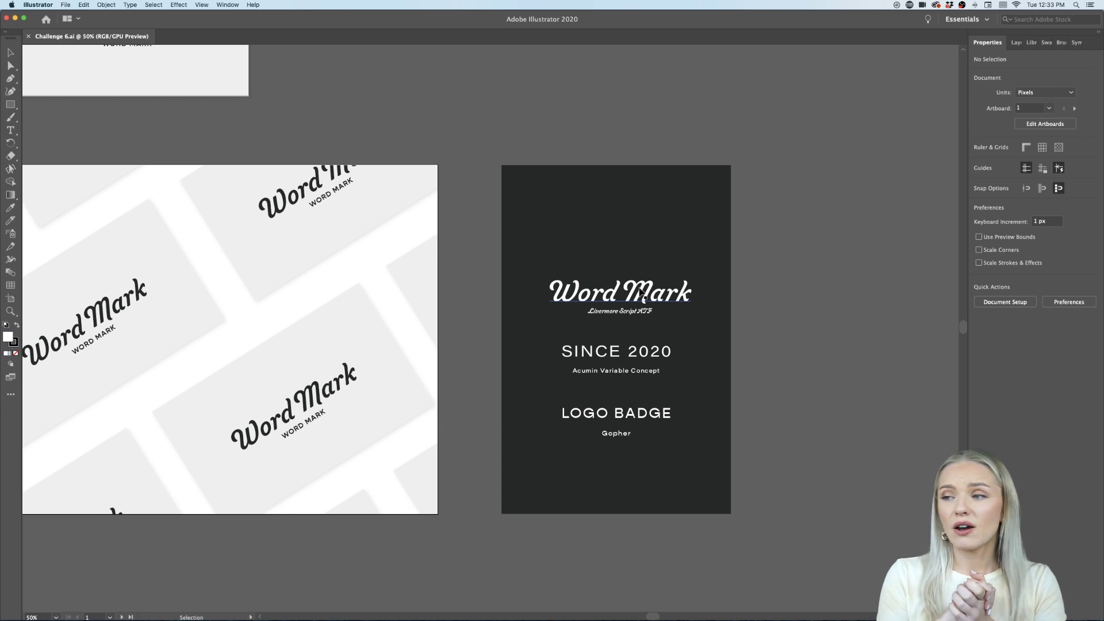
pyautogui.moveTo(643, 293); pyautogui.dragTo(591, 115)
pyautogui.doubleClick(590, 115)
pyautogui.press('super+a')
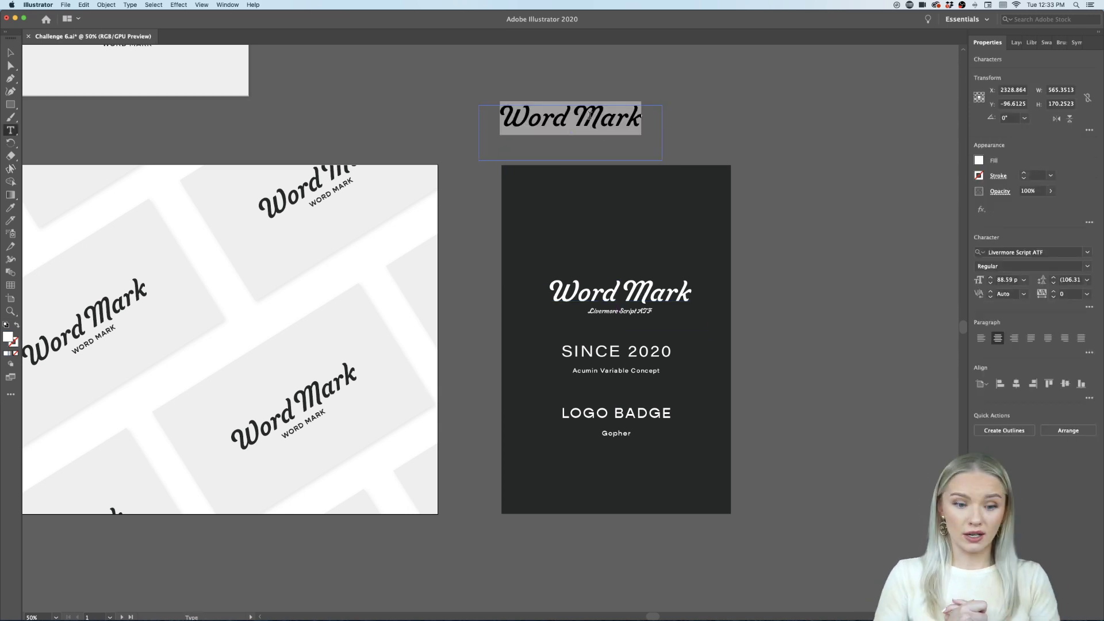
pyautogui.write('Julia')
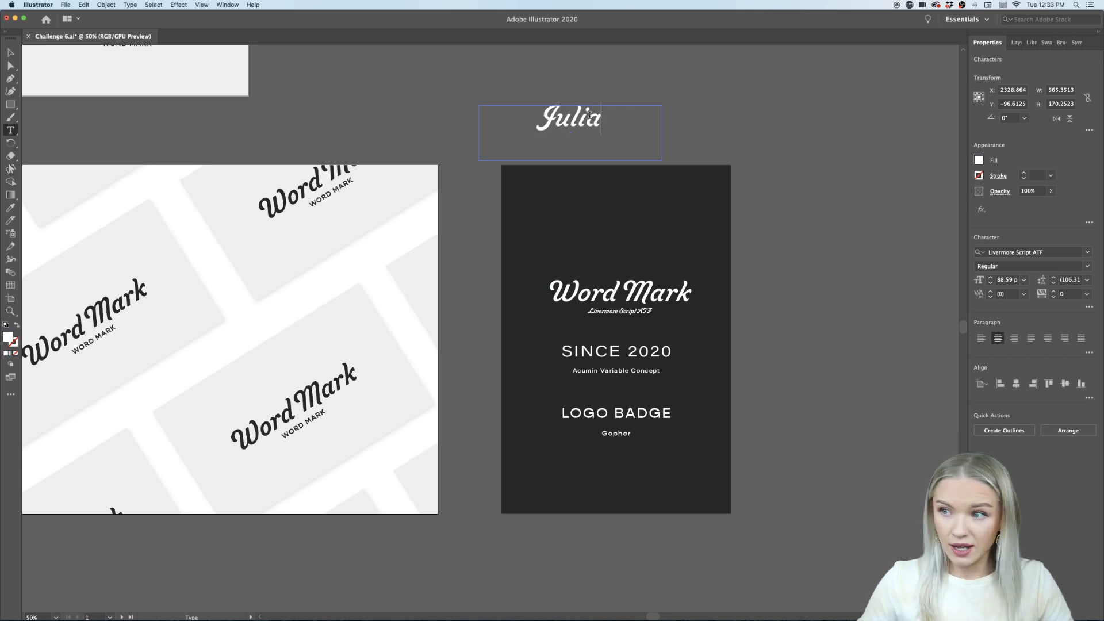
pyautogui.write("'s")
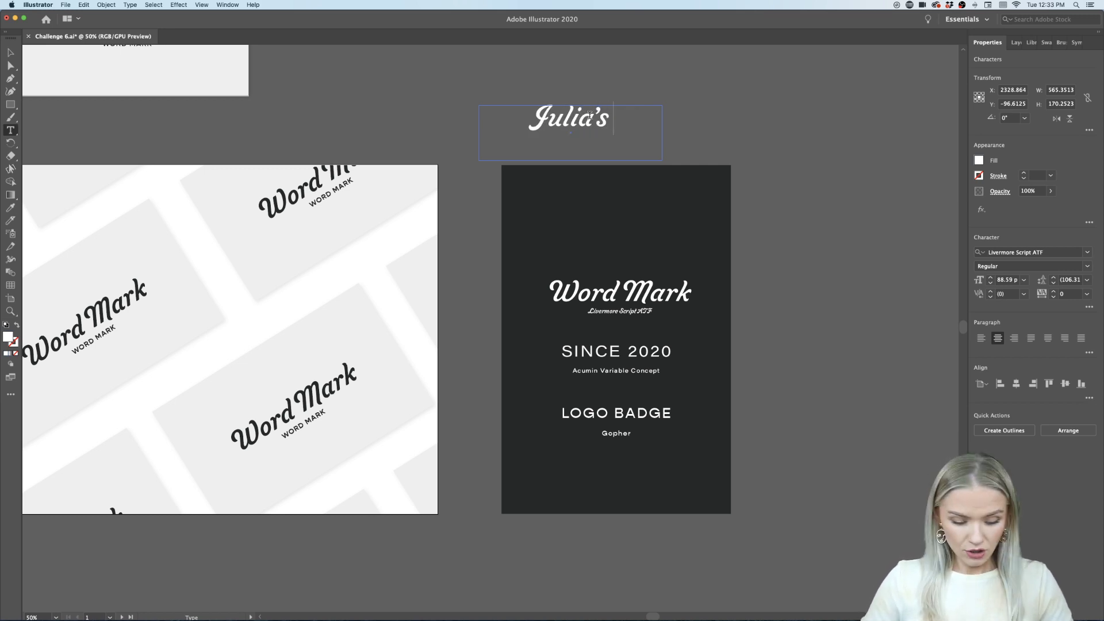
pyautogui.write(' Cookie')
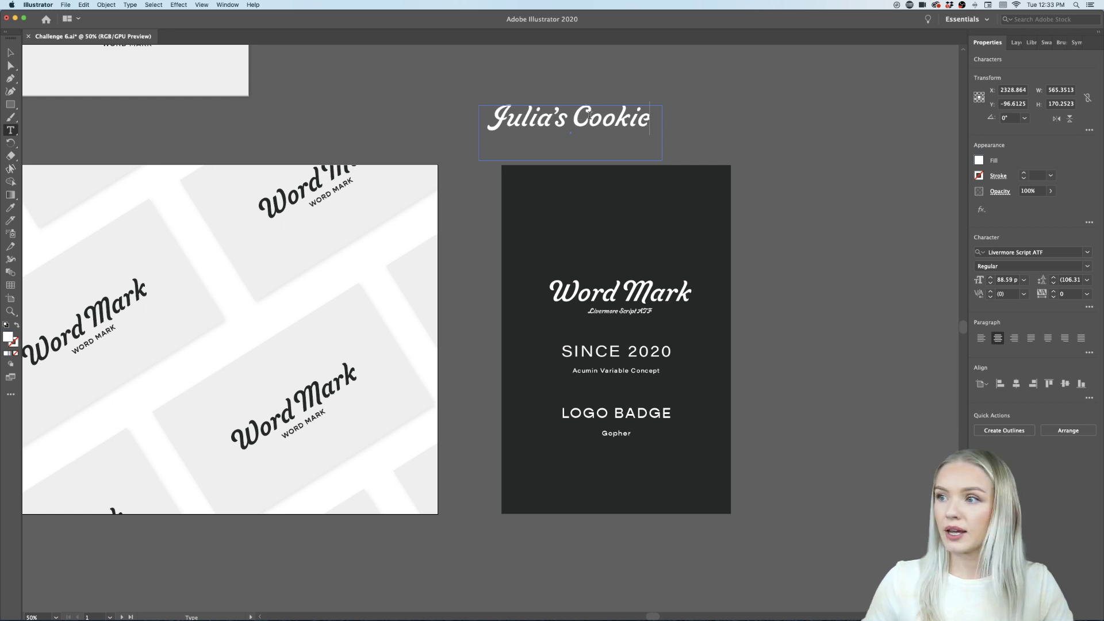
pyautogui.write('s')
pyautogui.press('super+equal')
pyautogui.press('super+equal')
pyautogui.press('super+equal')
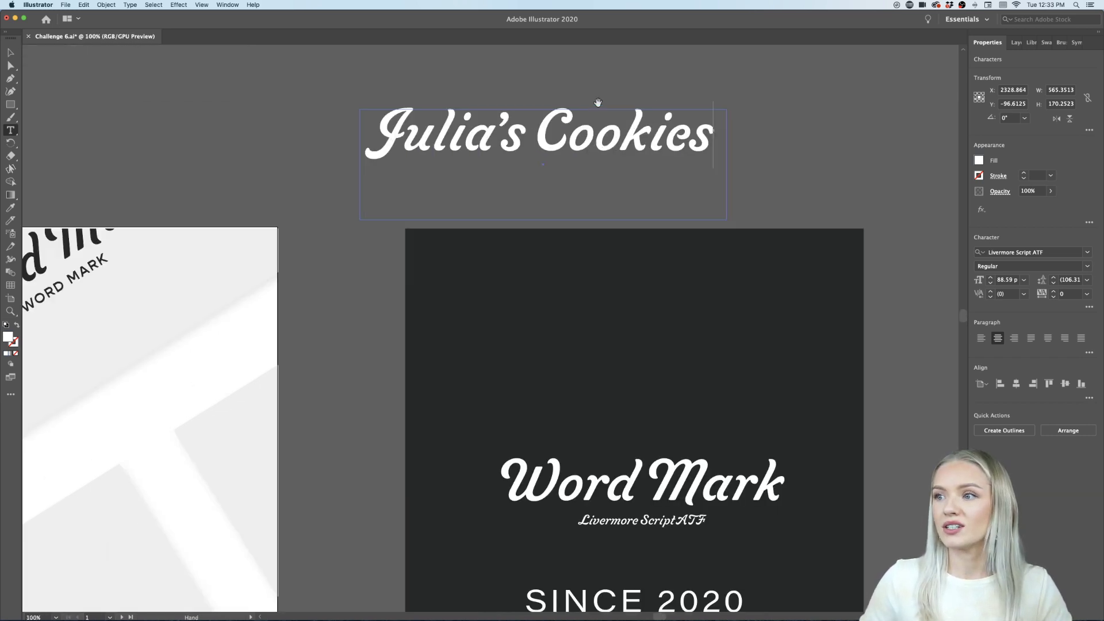
pyautogui.moveTo(767, 149); pyautogui.dragTo(257, 178)
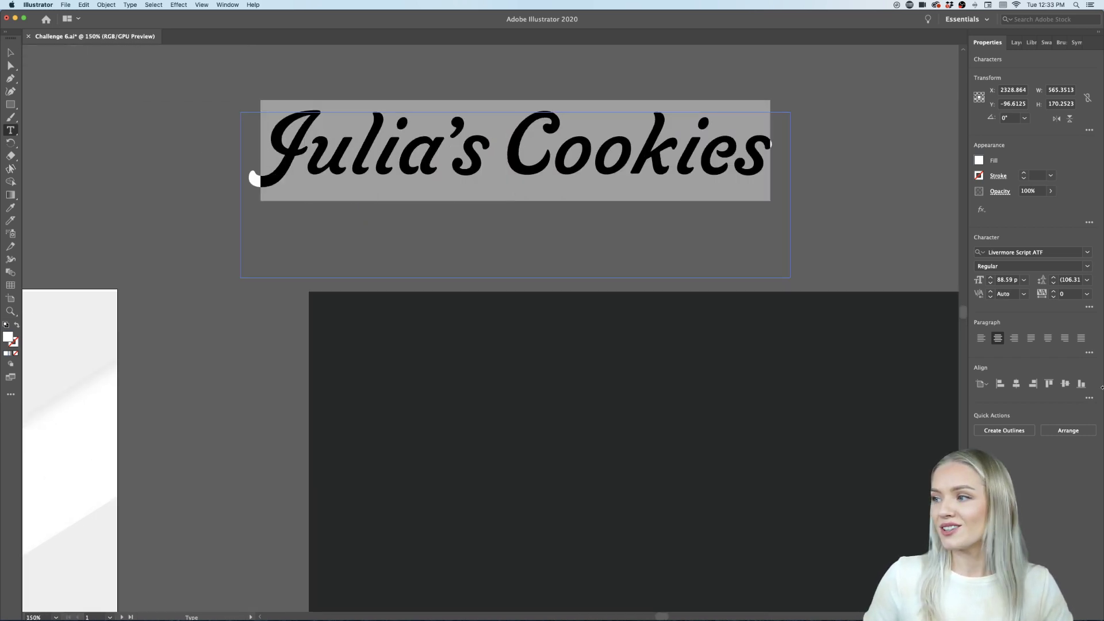
pyautogui.click(1085, 295)
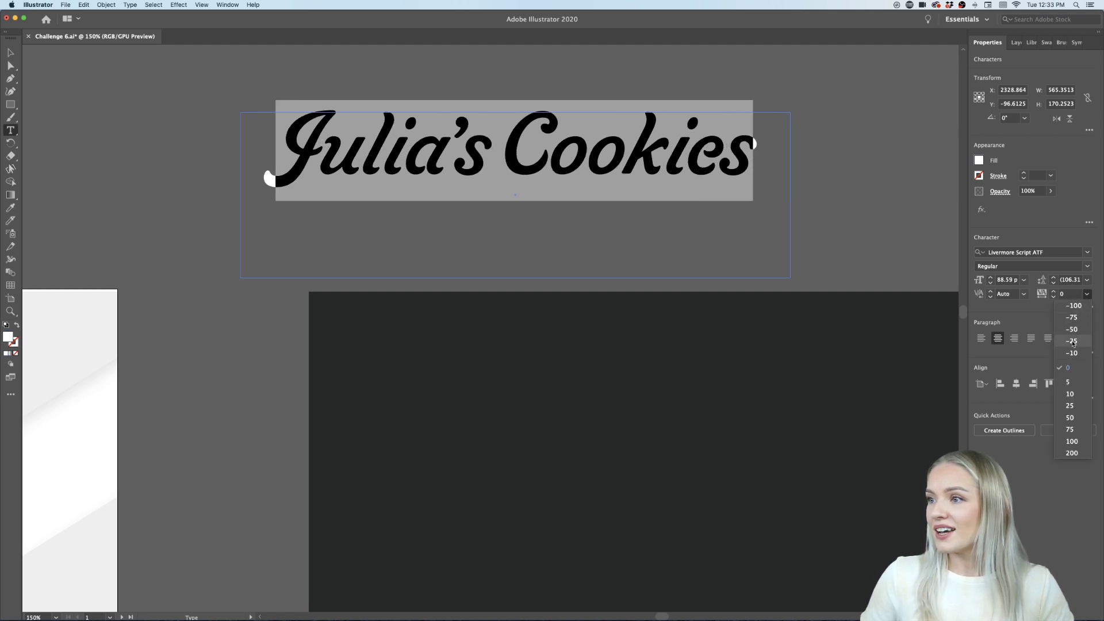
pyautogui.click(1073, 343)
pyautogui.press('Escape')
pyautogui.click(74, 152)
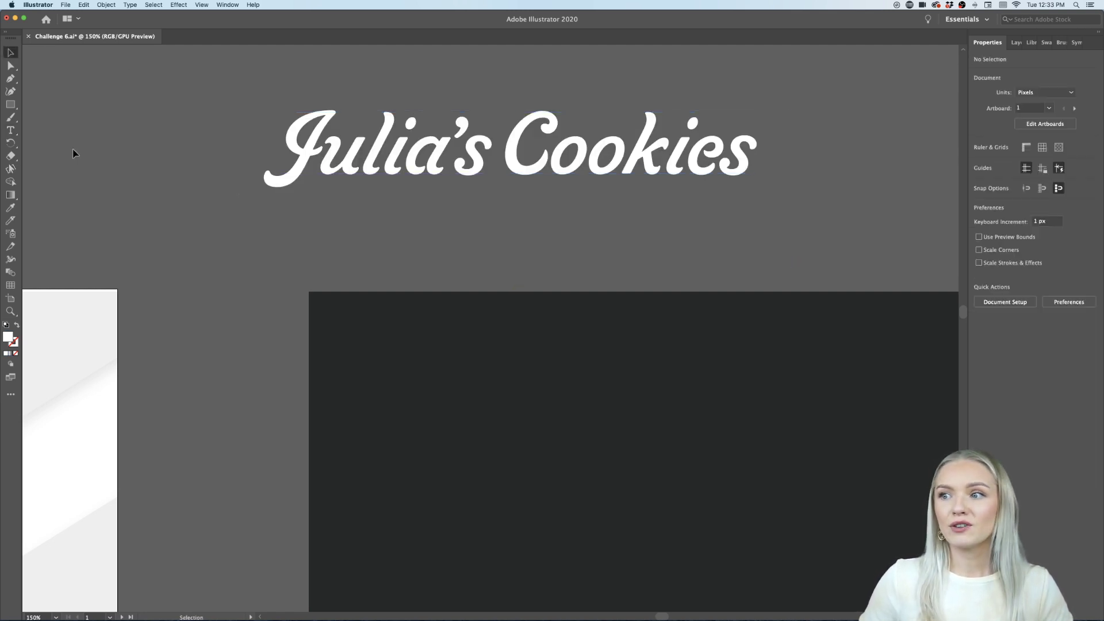
pyautogui.press('super+minus')
pyautogui.press('super+minus')
pyautogui.hscroll(-5, 73, 153)
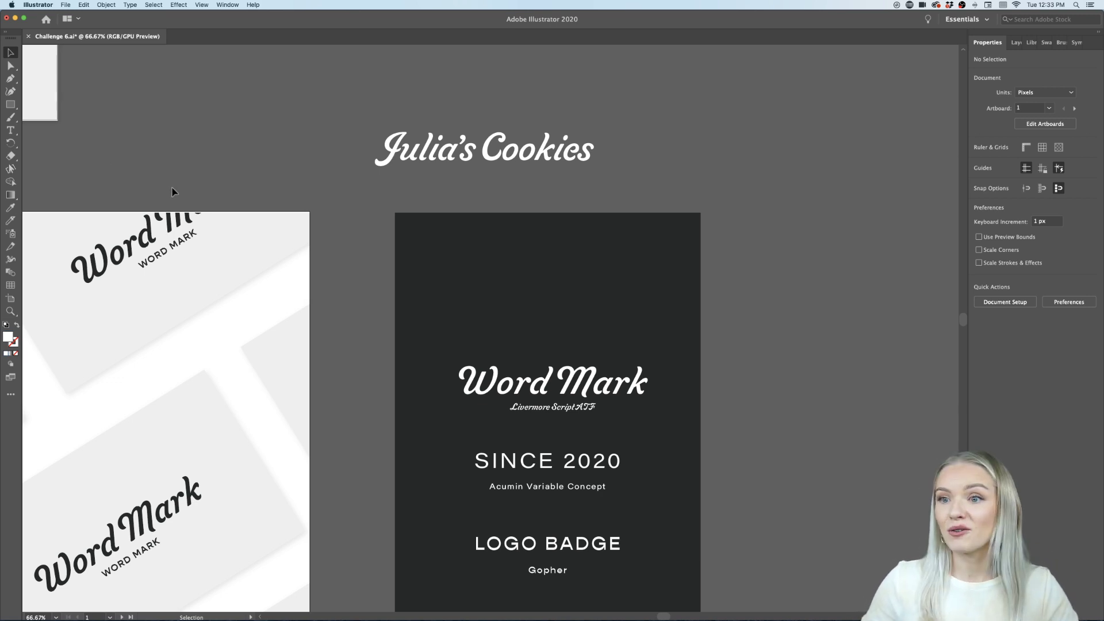
pyautogui.click(458, 161)
pyautogui.press('Delete')
pyautogui.scroll(-5, 461, 167)
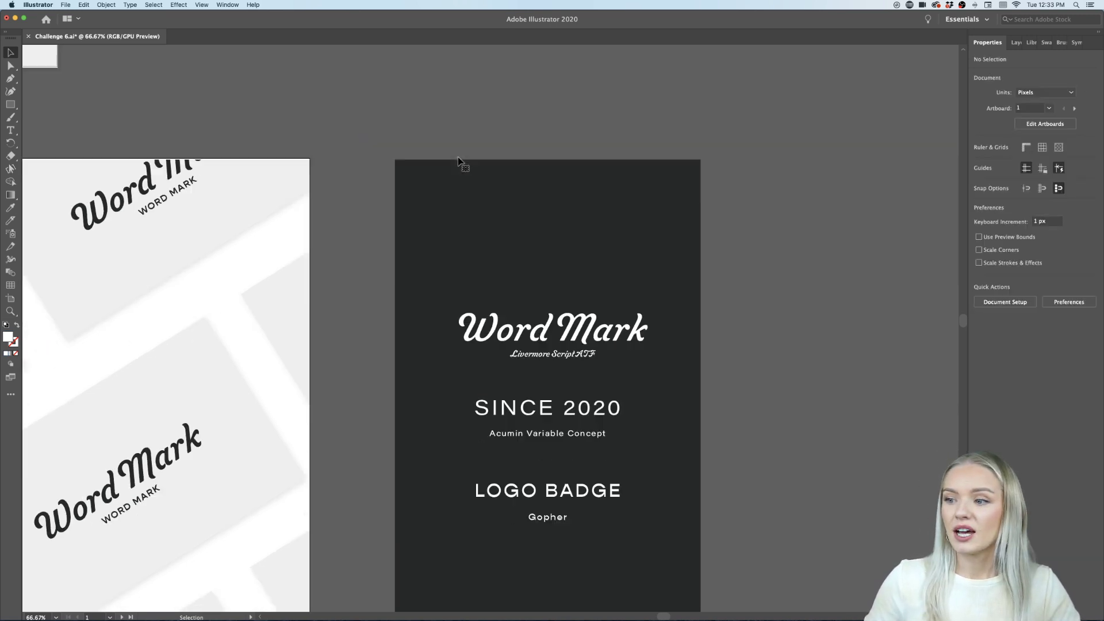
# Scroll the canvas up to the dark card listing Livermore Script ATF, Acumin Variable Concept and Gopher.
pyautogui.scroll(1, 592, 284)
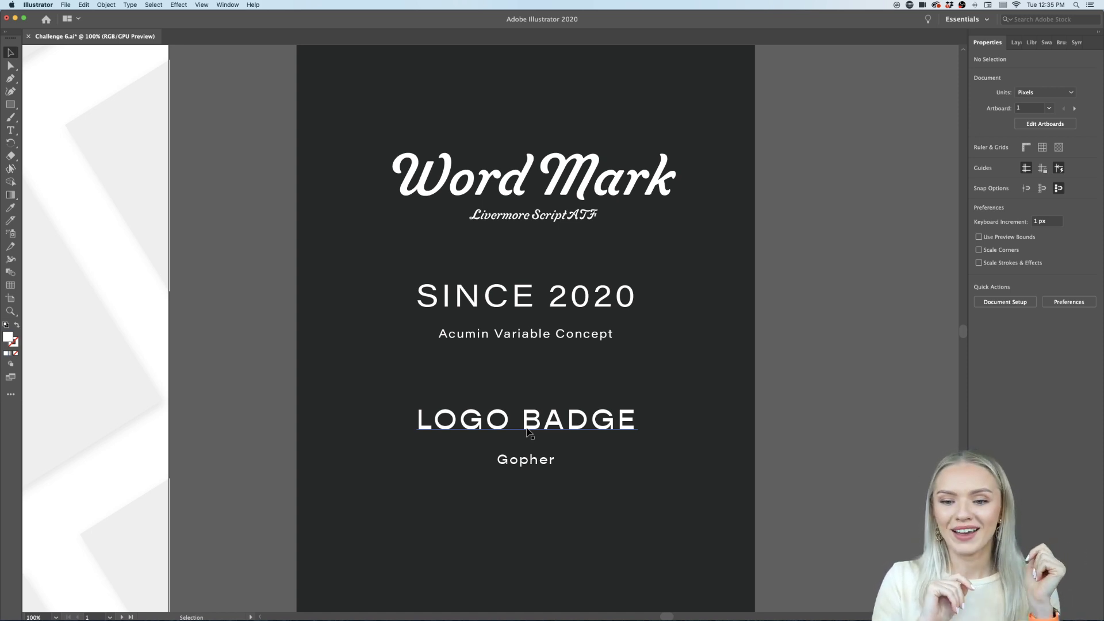
pyautogui.hscroll(-3, 532, 370)
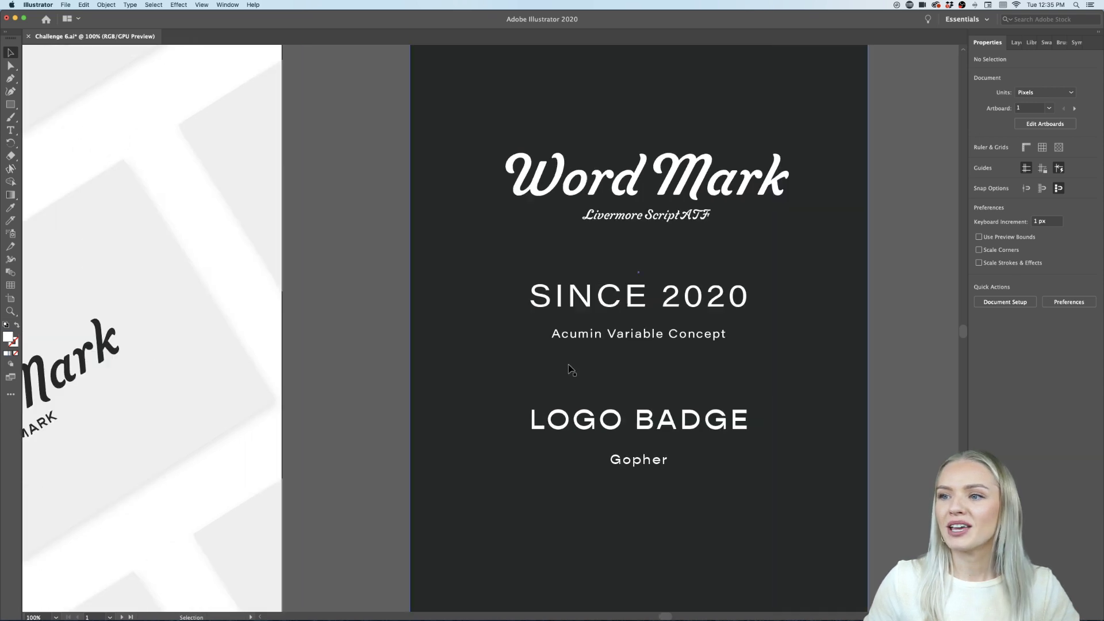
pyautogui.scroll(-3, 569, 370)
pyautogui.hscroll(-10, 569, 370)
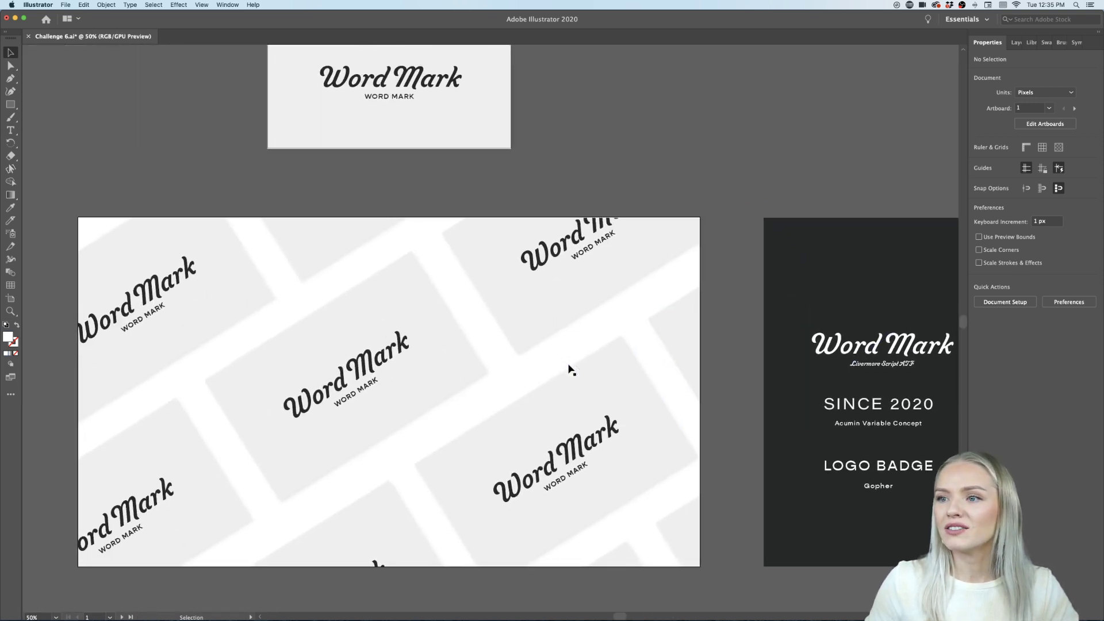
pyautogui.scroll(-1, 571, 369)
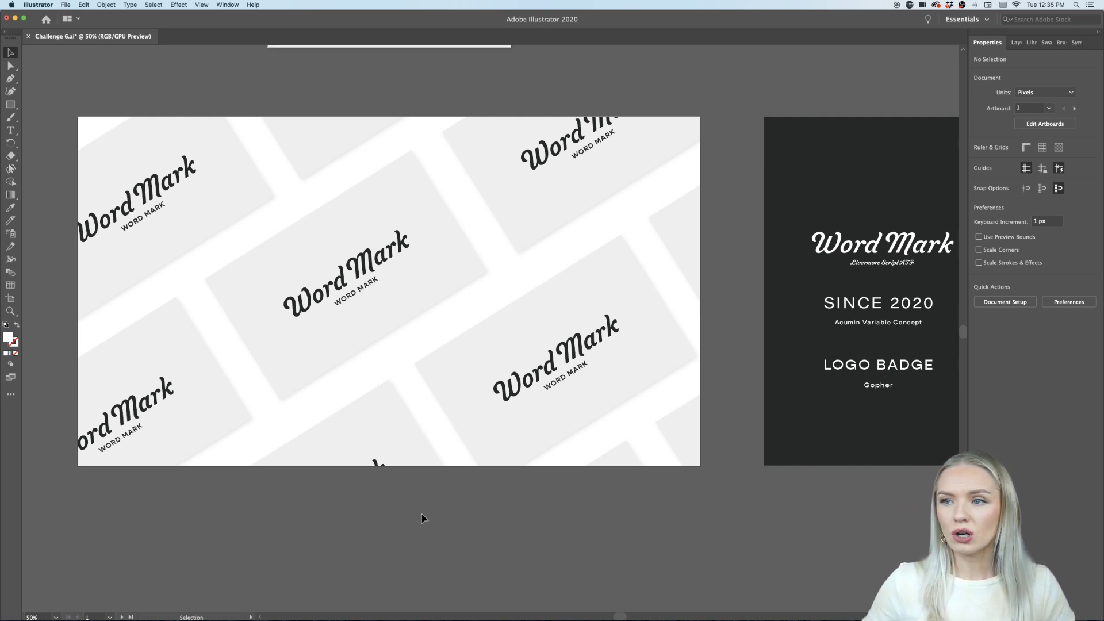
pyautogui.scroll(6, 422, 517)
pyautogui.hscroll(-1, 422, 517)
pyautogui.scroll(-3, 422, 517)
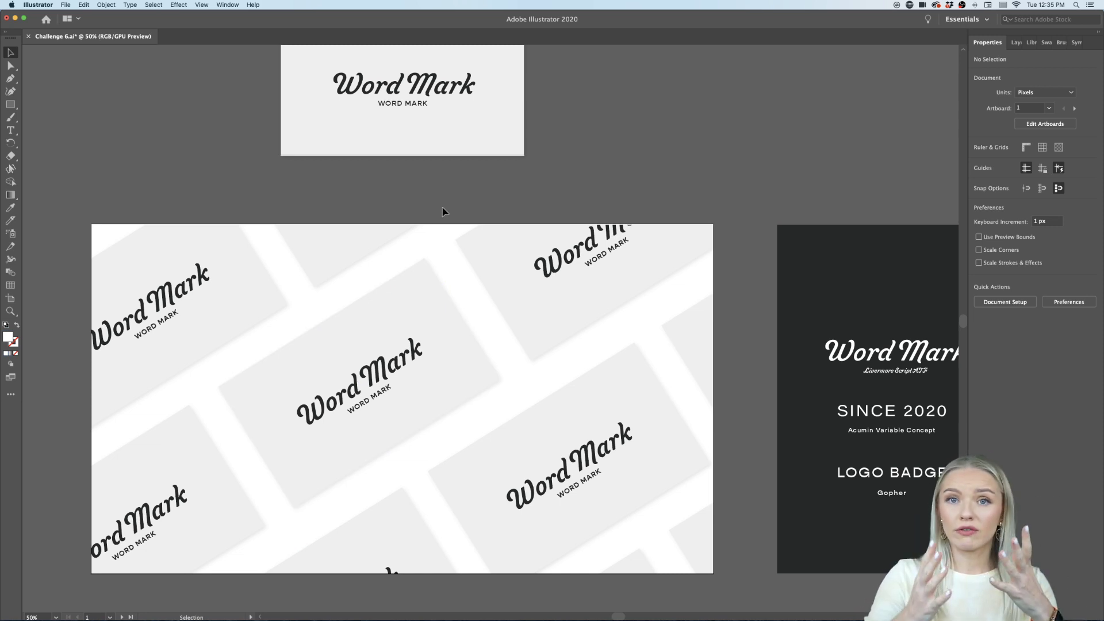
pyautogui.scroll(7, 443, 212)
pyautogui.click(440, 227)
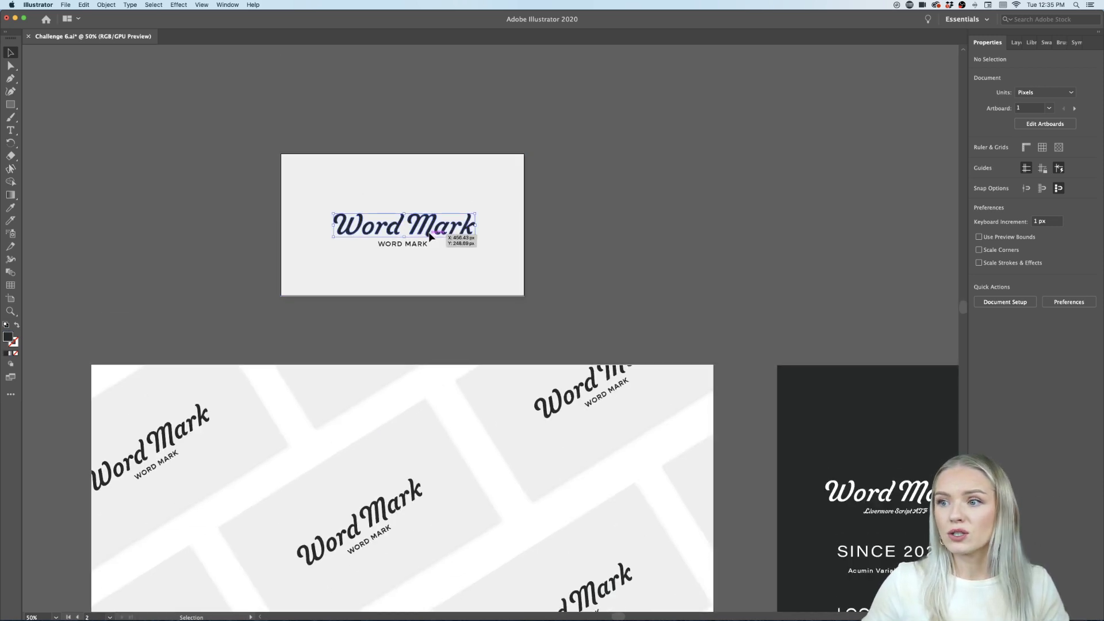
pyautogui.hscroll(10, 644, 298)
pyautogui.scroll(-2, 644, 299)
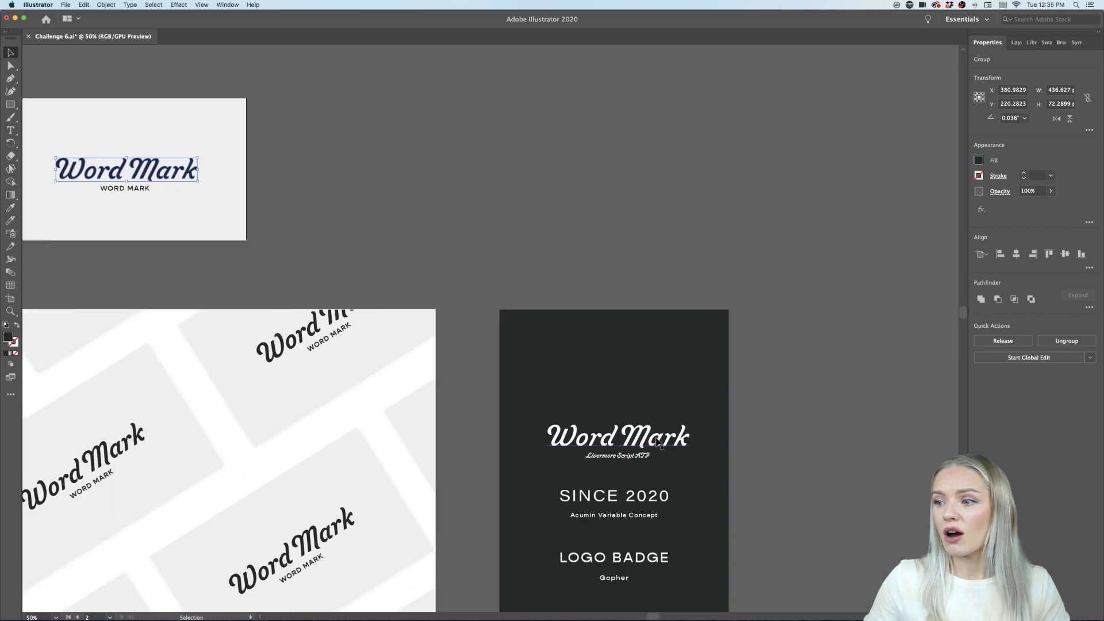
pyautogui.moveTo(657, 441); pyautogui.dragTo(573, 155)
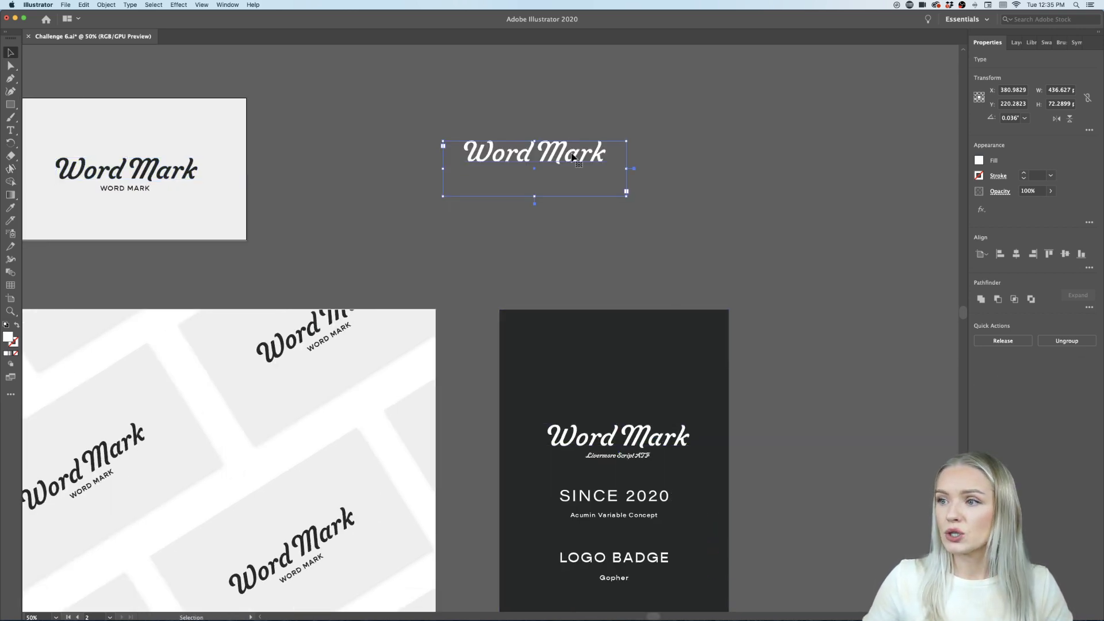
pyautogui.scroll(4, 575, 153)
pyautogui.scroll(2, 576, 153)
pyautogui.hscroll(-1, 576, 153)
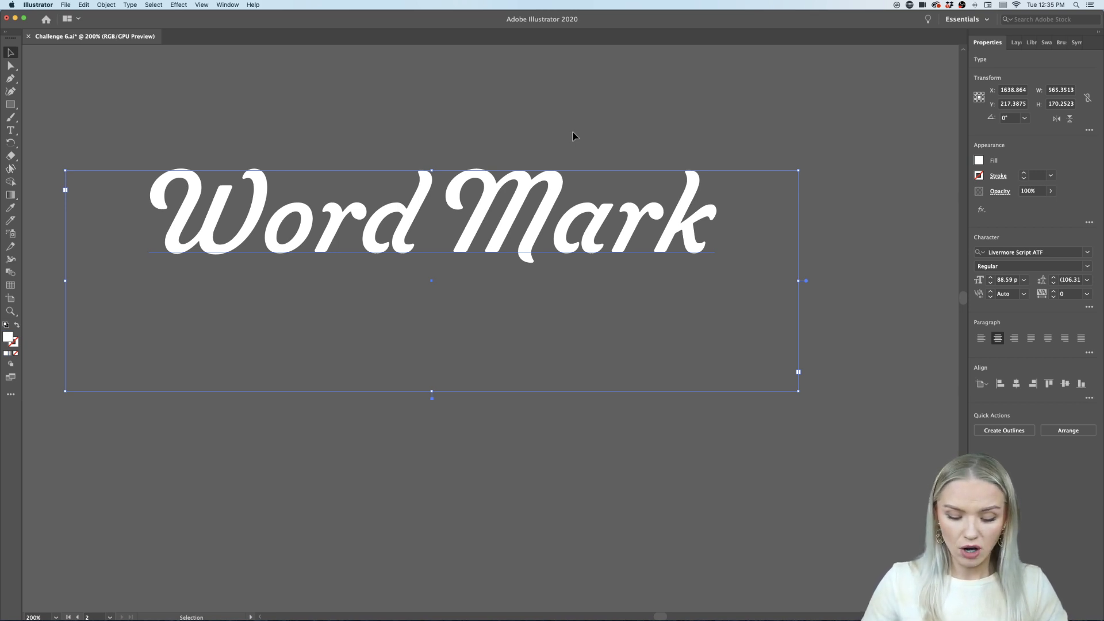
pyautogui.press('super+shift+o')
pyautogui.scroll(4, 543, 200)
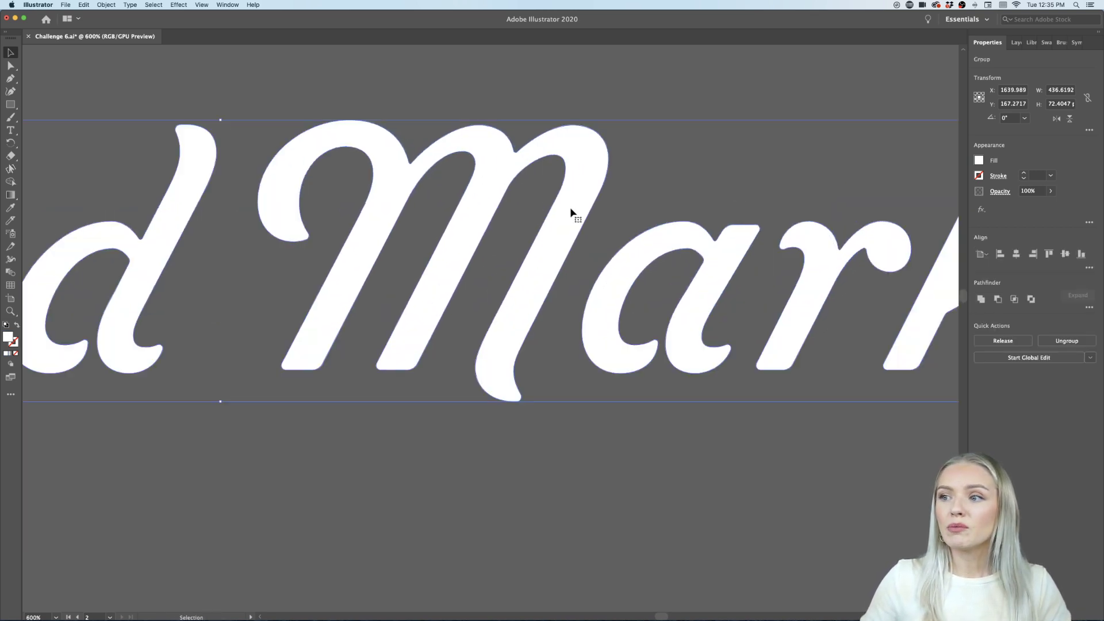
pyautogui.doubleClick(571, 210)
pyautogui.click(570, 211)
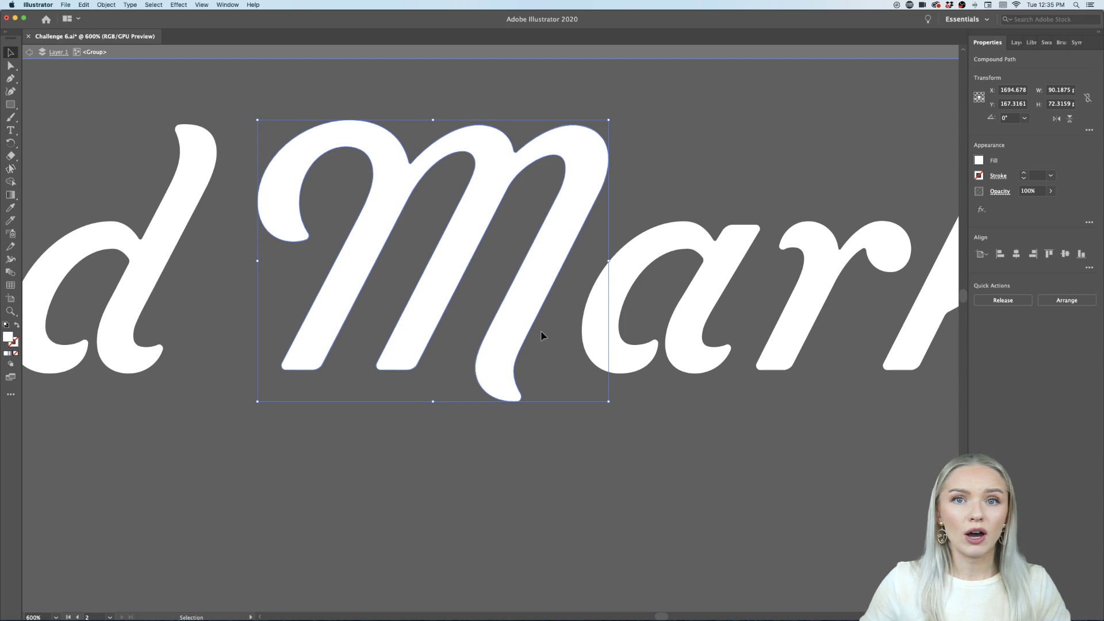
pyautogui.click(589, 509)
pyautogui.press('super+1')
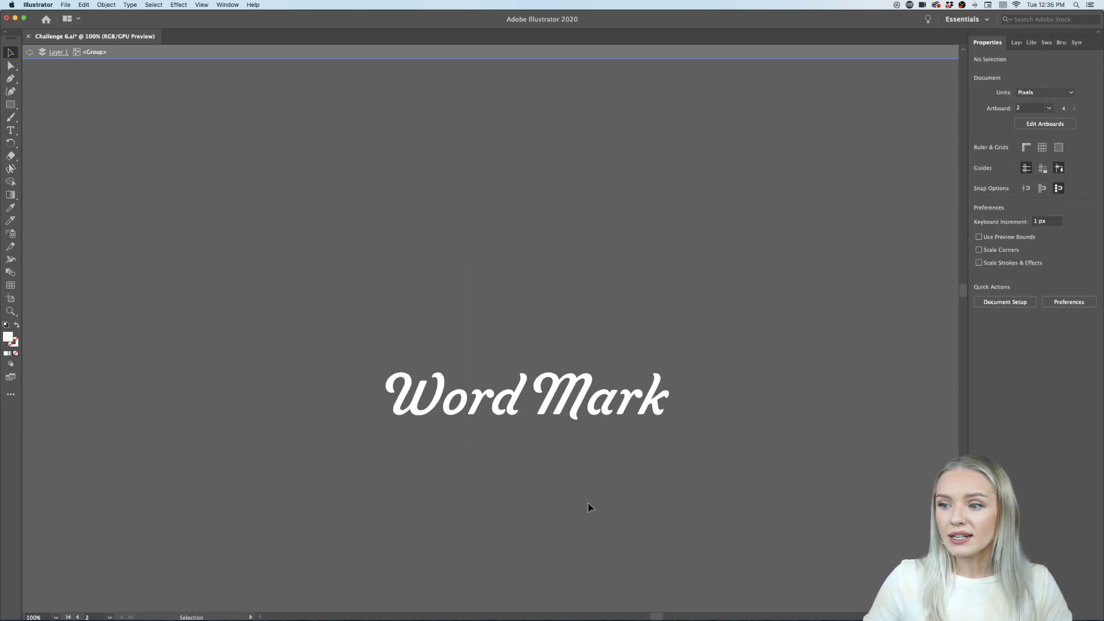
pyautogui.scroll(3, 572, 439)
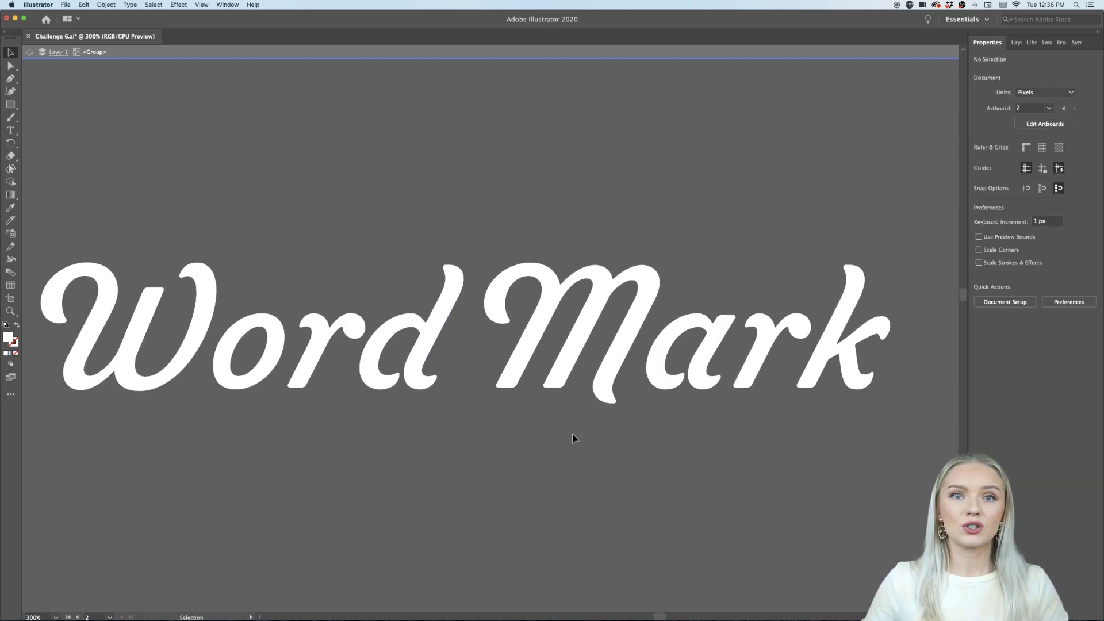
pyautogui.doubleClick(582, 382)
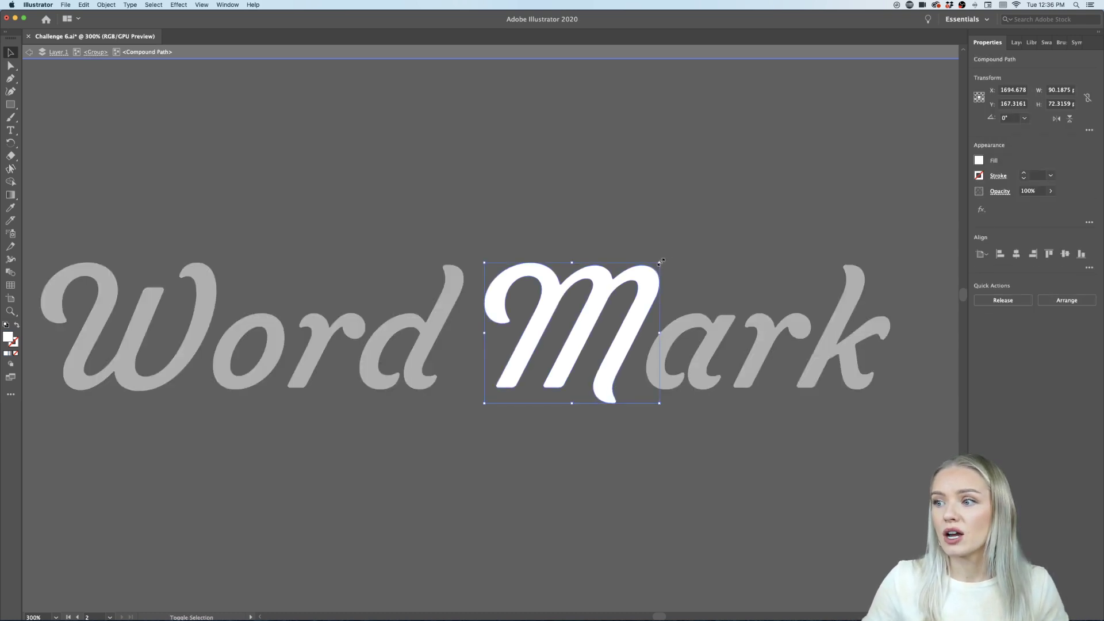
pyautogui.moveTo(660, 262)
pyautogui.mouseDown()
pyautogui.moveTo(713, 219)
pyautogui.moveTo(670, 254)
pyautogui.mouseUp()
pyautogui.click(719, 248)
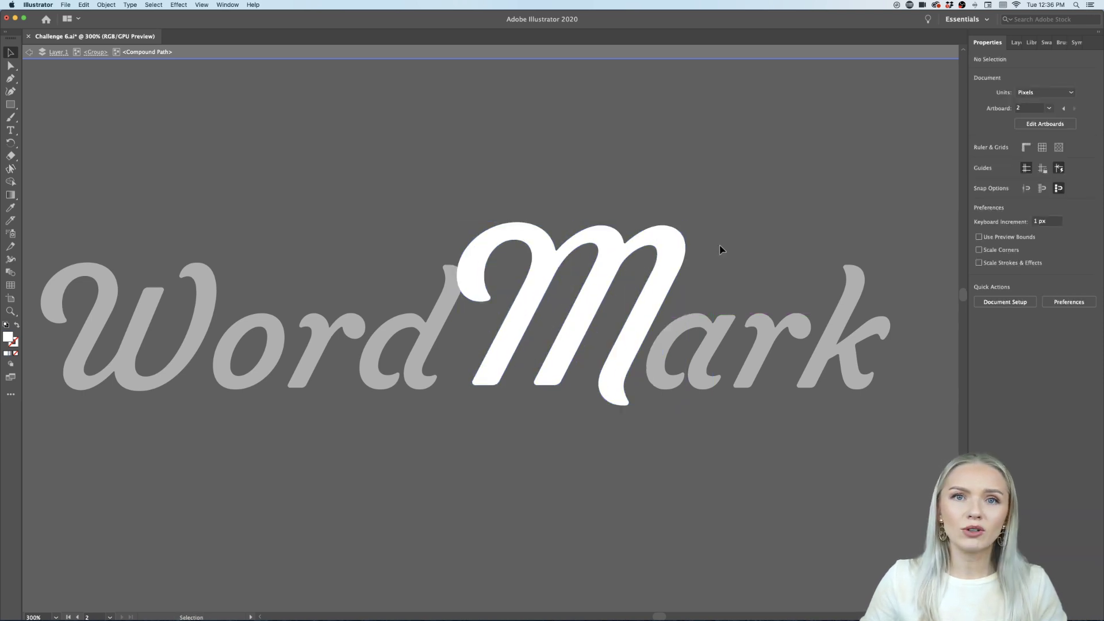
pyautogui.press('super+z')
pyautogui.press('super+z')
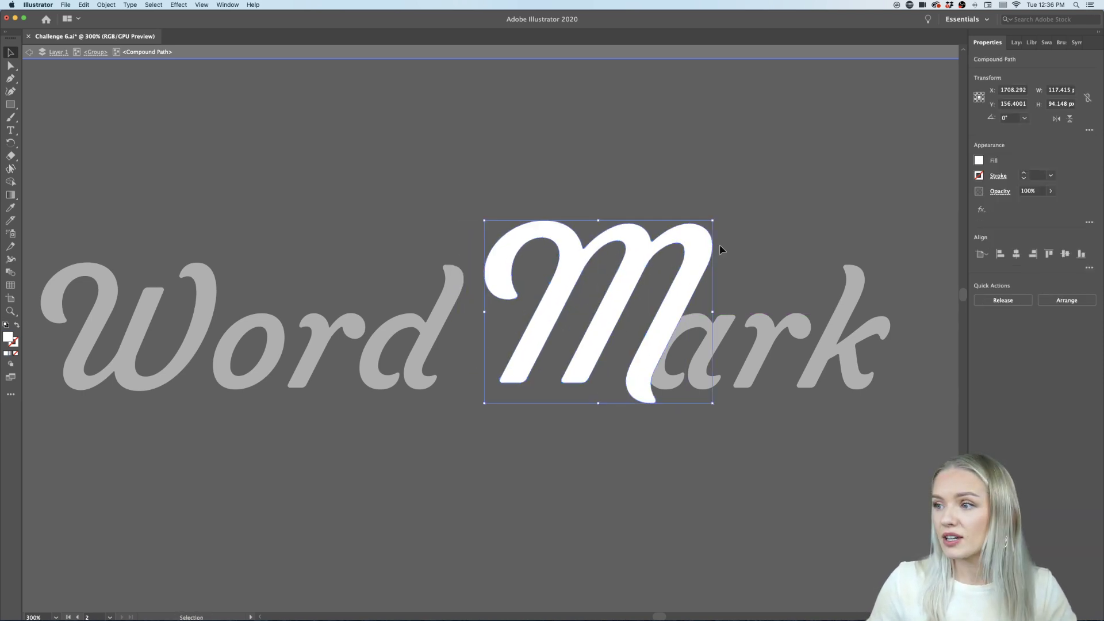
pyautogui.click(722, 250)
pyautogui.press('super+minus')
pyautogui.press('super+minus')
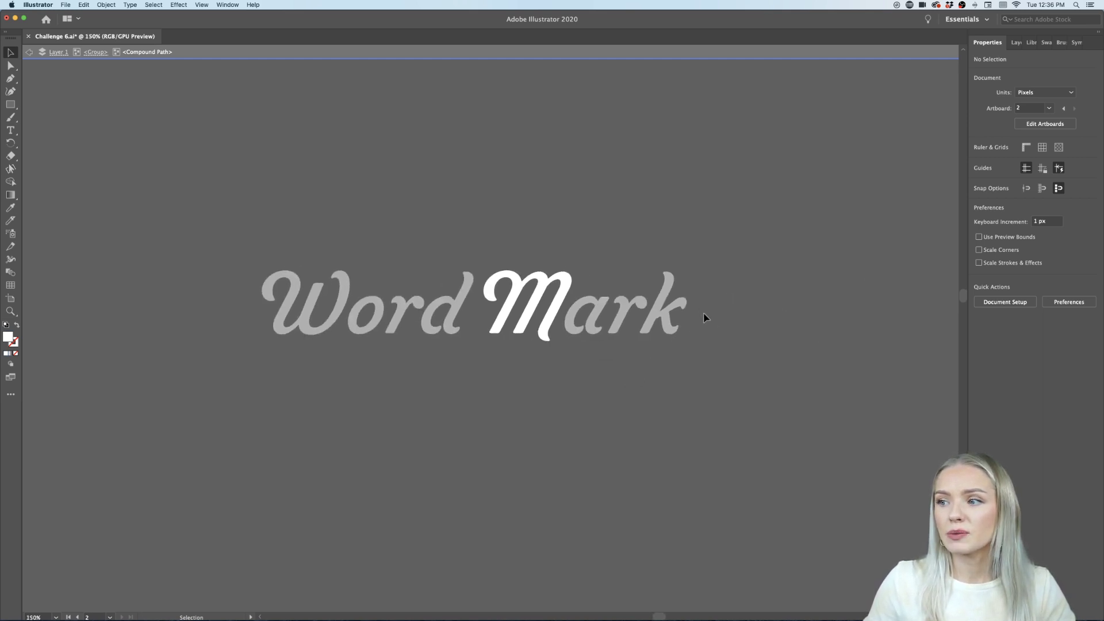
pyautogui.press('Escape')
pyautogui.click(543, 336)
pyautogui.doubleClick(554, 321)
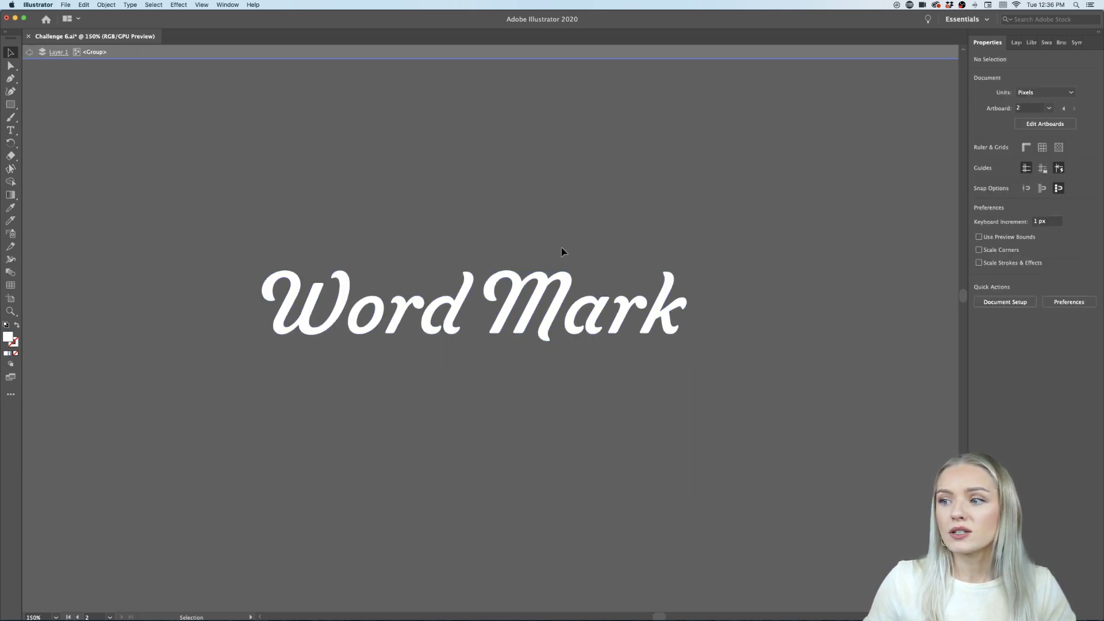
pyautogui.click(584, 305)
pyautogui.moveTo(649, 316); pyautogui.dragTo(383, 410)
pyautogui.click(414, 407)
pyautogui.hscroll(-2, 414, 406)
pyautogui.scroll(2, 414, 407)
pyautogui.click(521, 423)
pyautogui.moveTo(550, 249); pyautogui.dragTo(194, 509)
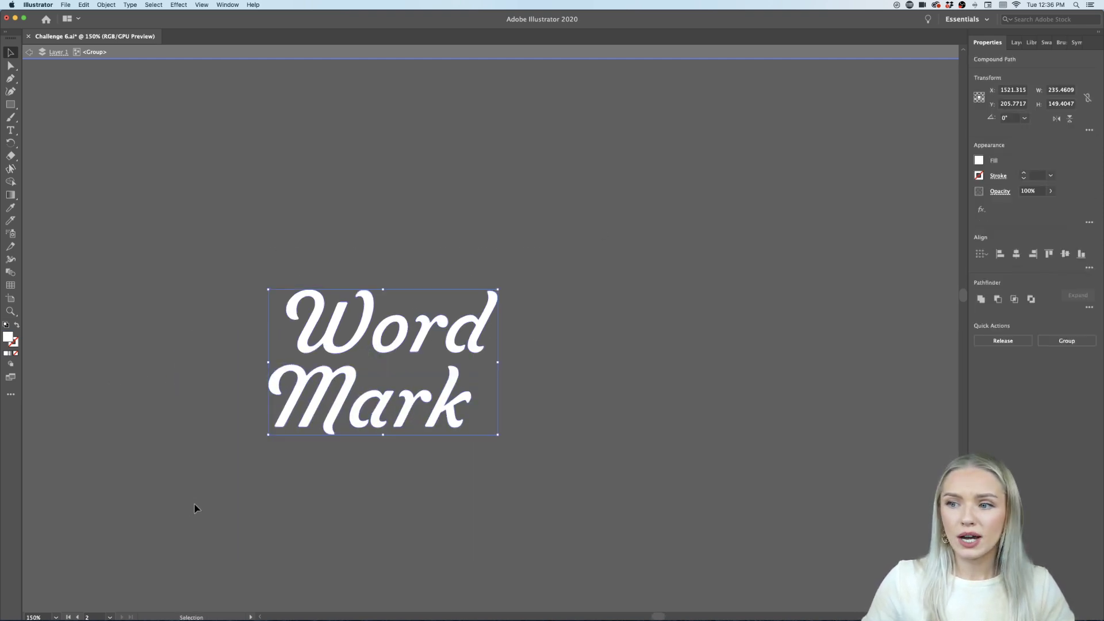
pyautogui.press('a')
pyautogui.press('super+x')
pyautogui.press('super+minus')
pyautogui.press('super+minus')
pyautogui.press('super+minus')
pyautogui.press('super+minus')
pyautogui.press('super+minus')
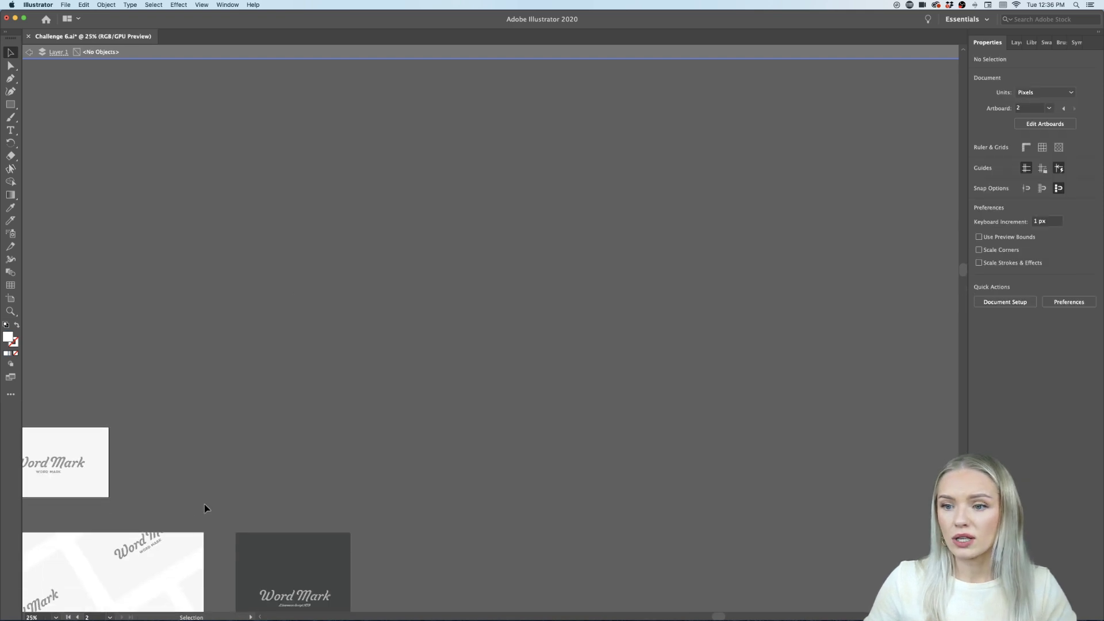
# Delete the script Word Mark logo from the light business card.
pyautogui.scroll(-3, 204, 502)
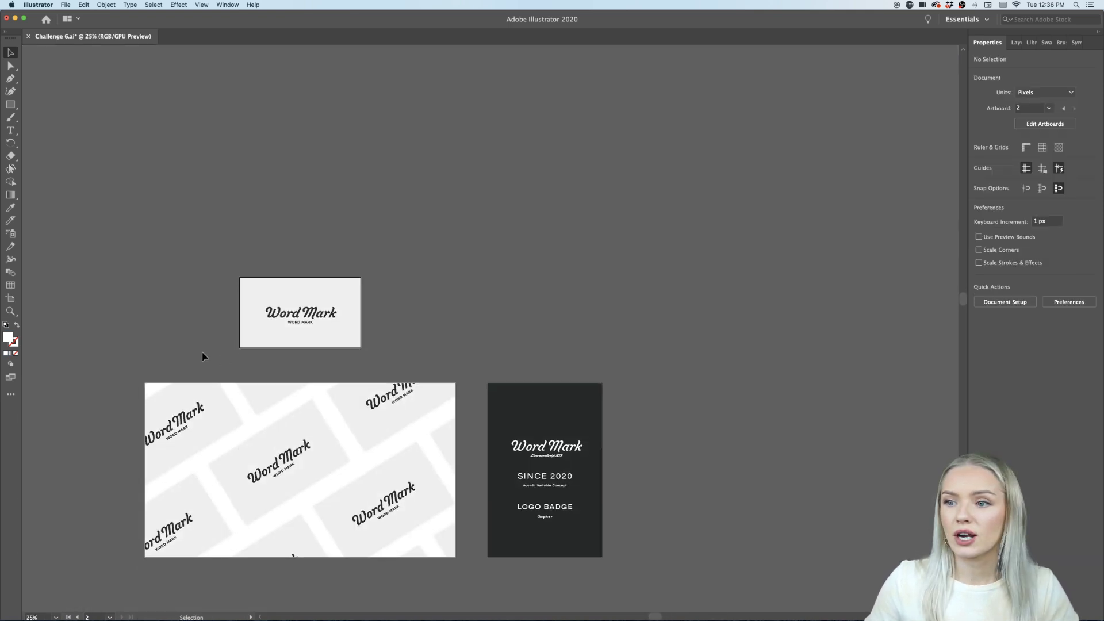
pyautogui.scroll(-3, 205, 358)
pyautogui.scroll(2, 205, 358)
pyautogui.scroll(-1, 205, 358)
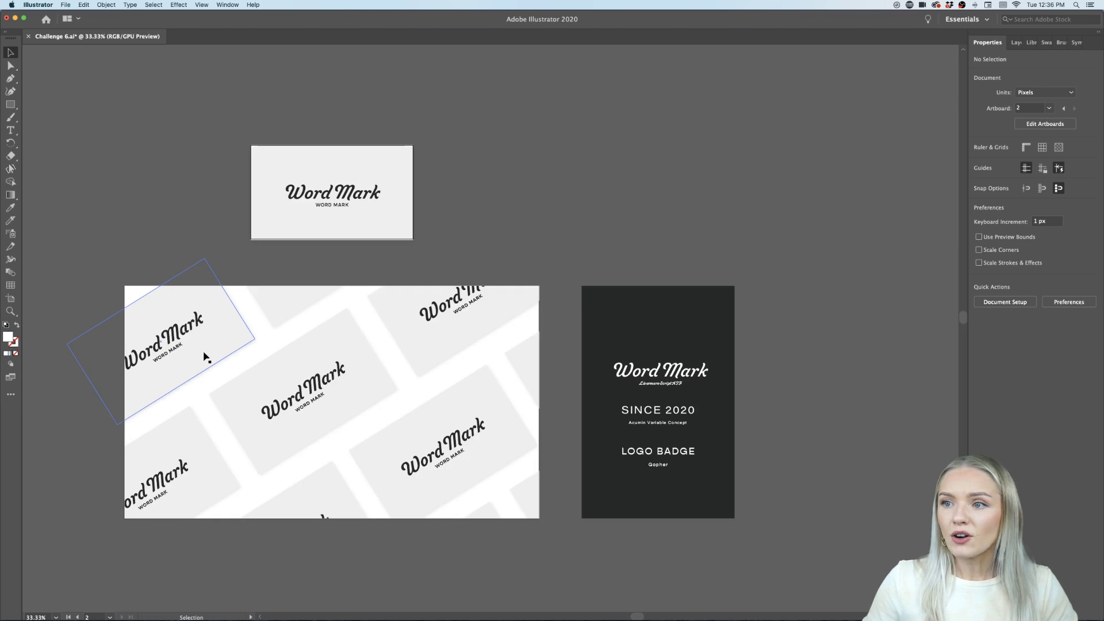
pyautogui.scroll(2, 201, 352)
pyautogui.hscroll(-1, 202, 352)
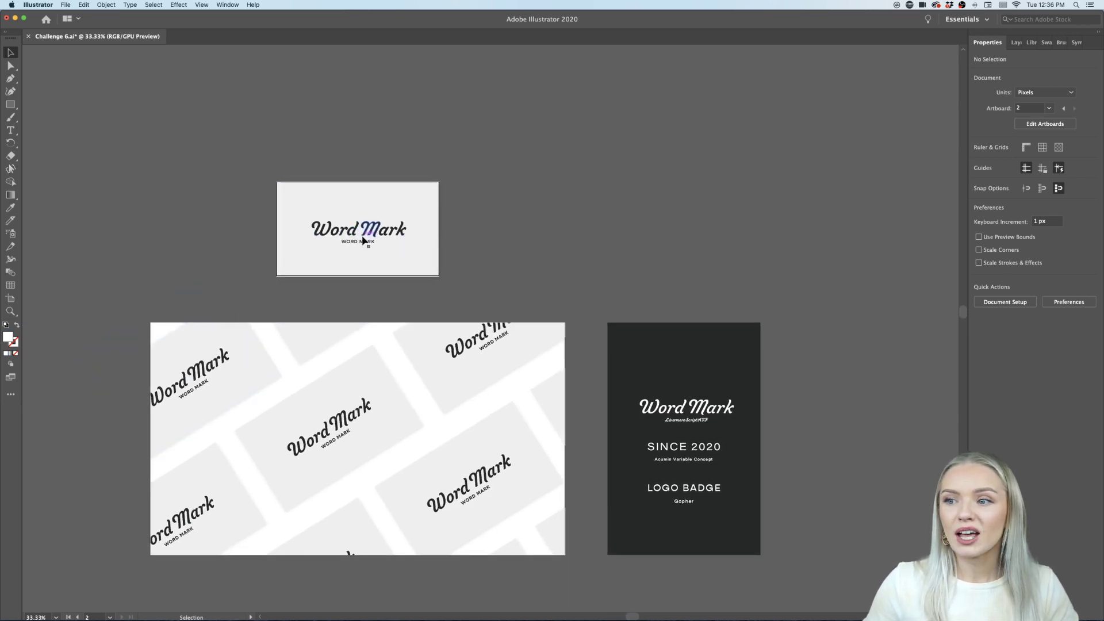
pyautogui.scroll(3, 362, 239)
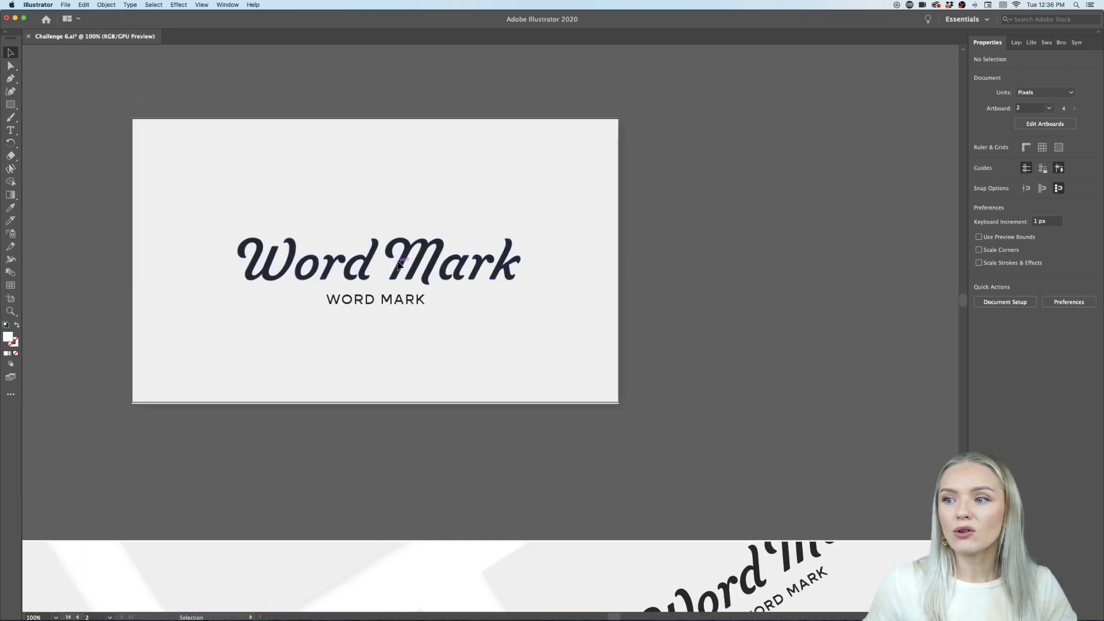
pyautogui.click(398, 265)
pyautogui.press('Delete')
# Check the WORD MARK caption text, then pick up LOGO BADGE for copying.
pyautogui.click(397, 299)
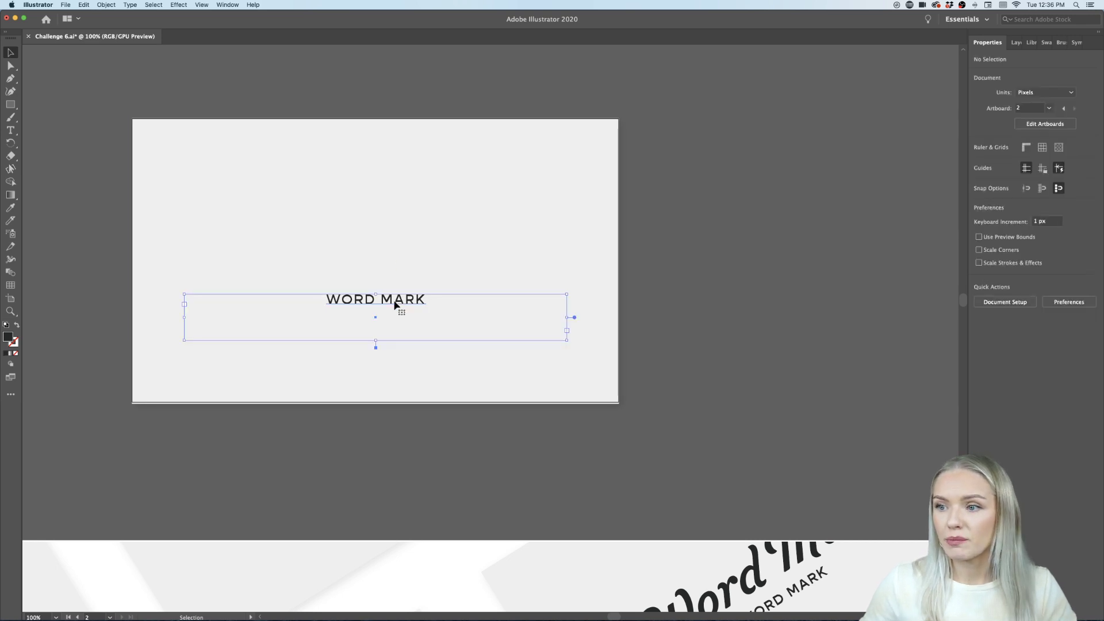
pyautogui.doubleClick(393, 299)
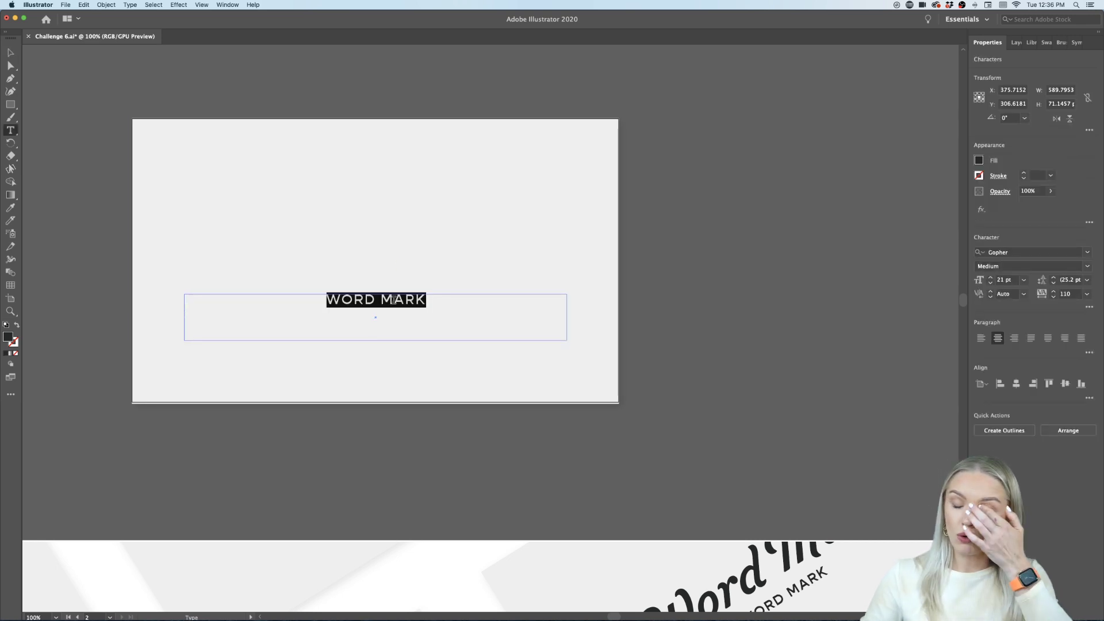
pyautogui.click(11, 52)
pyautogui.scroll(-5, 363, 291)
pyautogui.scroll(3, 482, 383)
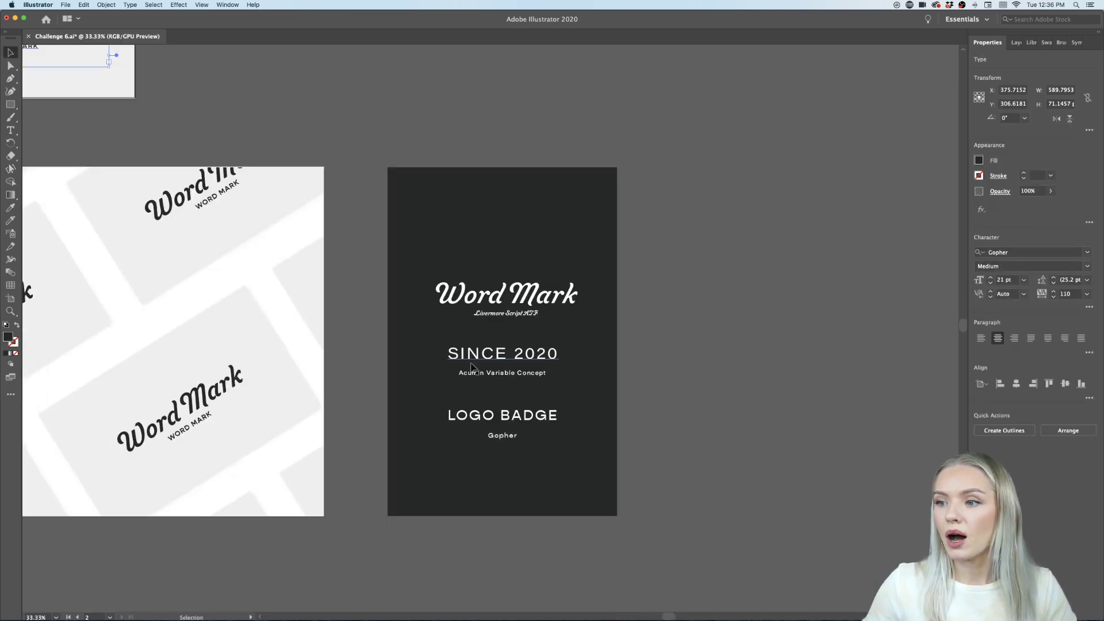
pyautogui.click(641, 478)
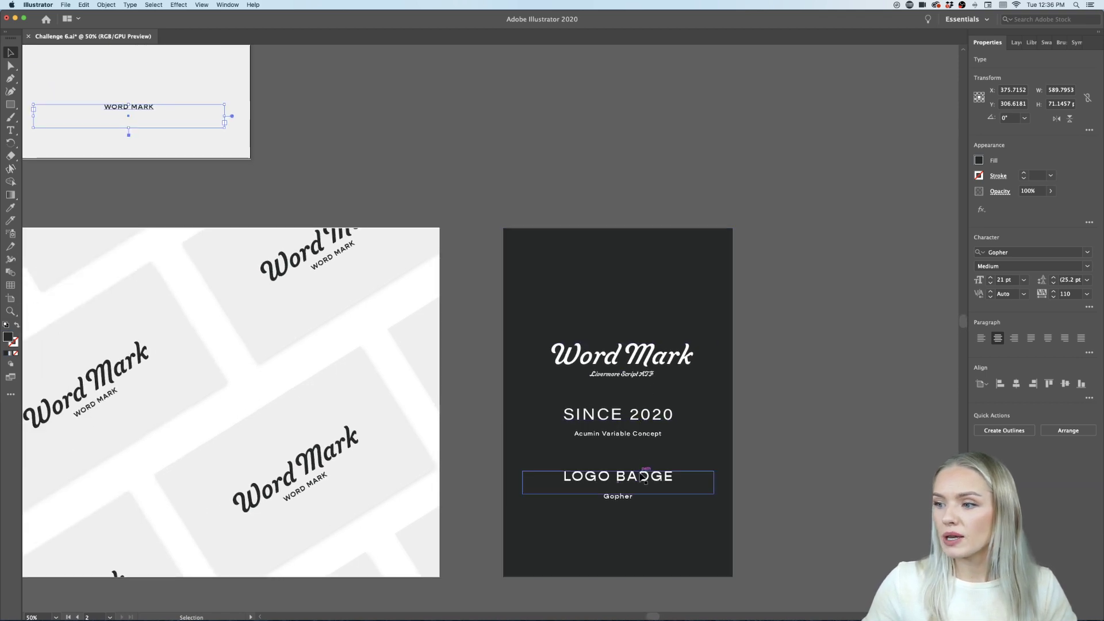
# Duplicate LOGO BADGE beside the top artboard and retype it as GlamUp.
pyautogui.moveTo(641, 478); pyautogui.dragTo(360, 96)
pyautogui.scroll(4, 459, 233)
pyautogui.hscroll(-3, 458, 233)
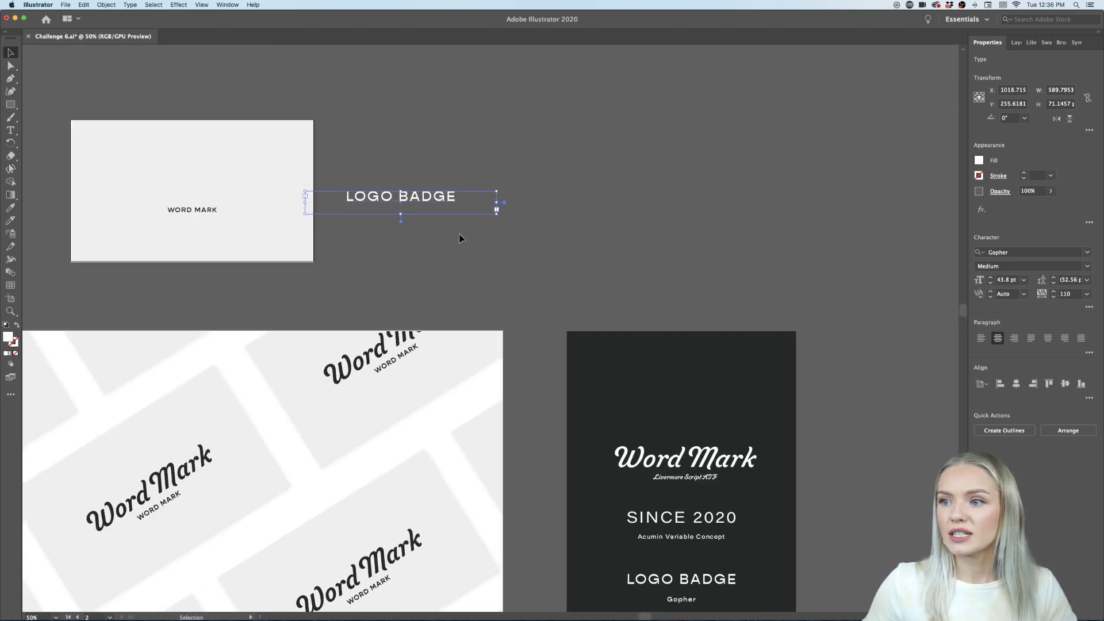
pyautogui.tripleClick(428, 198)
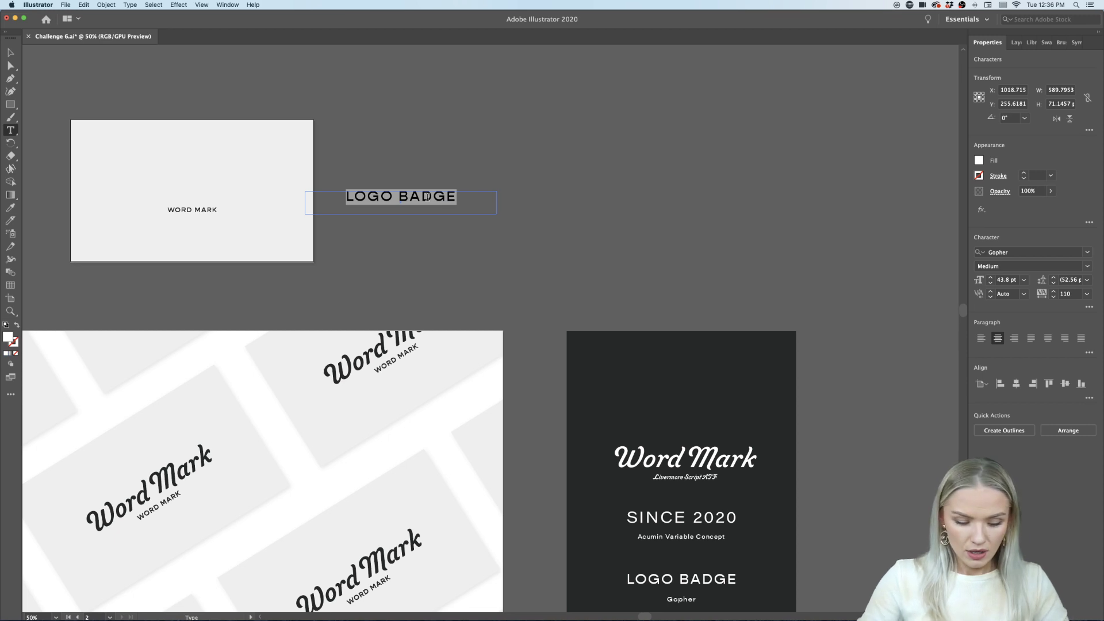
pyautogui.write('GlamUp')
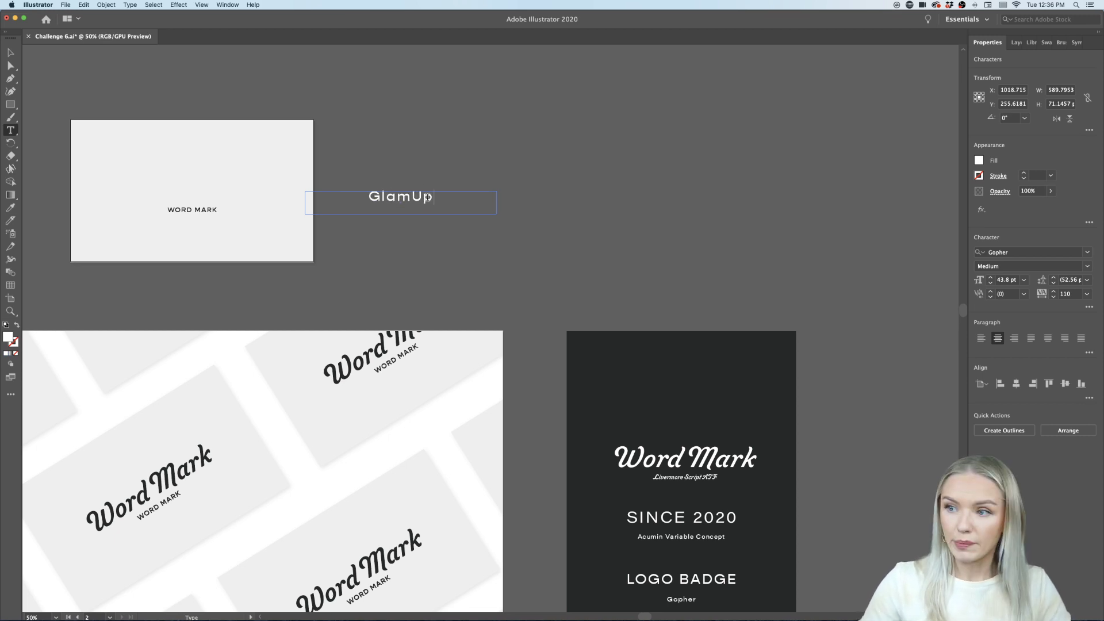
# Set GlamUp's tracking to 0 and convert the text to outlines.
pyautogui.scroll(2, 436, 196)
pyautogui.moveTo(436, 196); pyautogui.dragTo(297, 196)
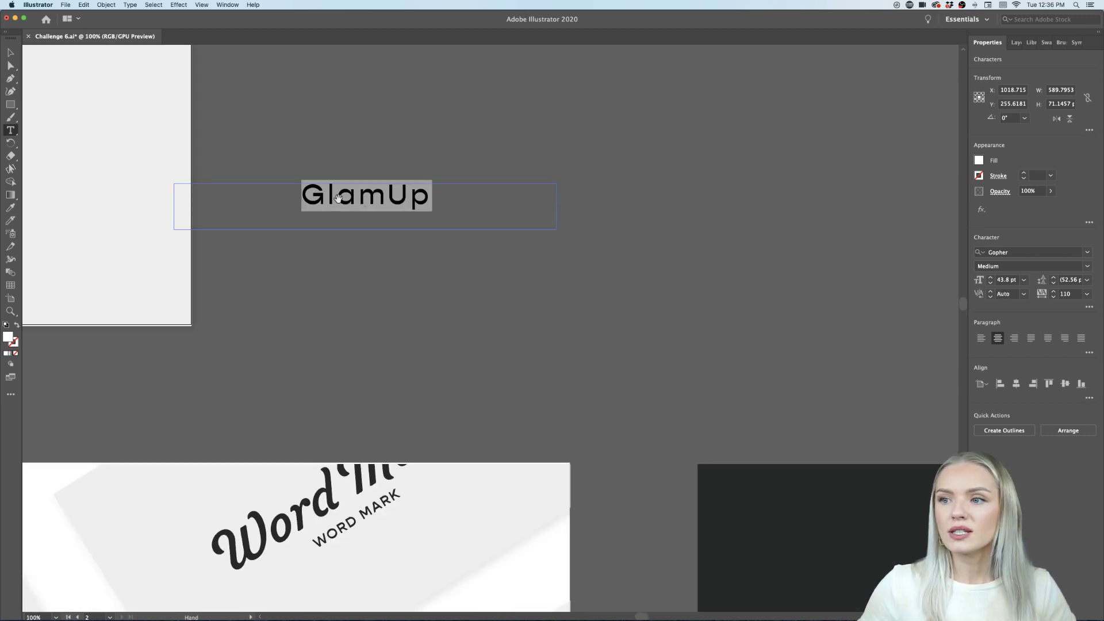
pyautogui.scroll(3, 338, 196)
pyautogui.scroll(2, 545, 196)
pyautogui.hscroll(-2, 545, 196)
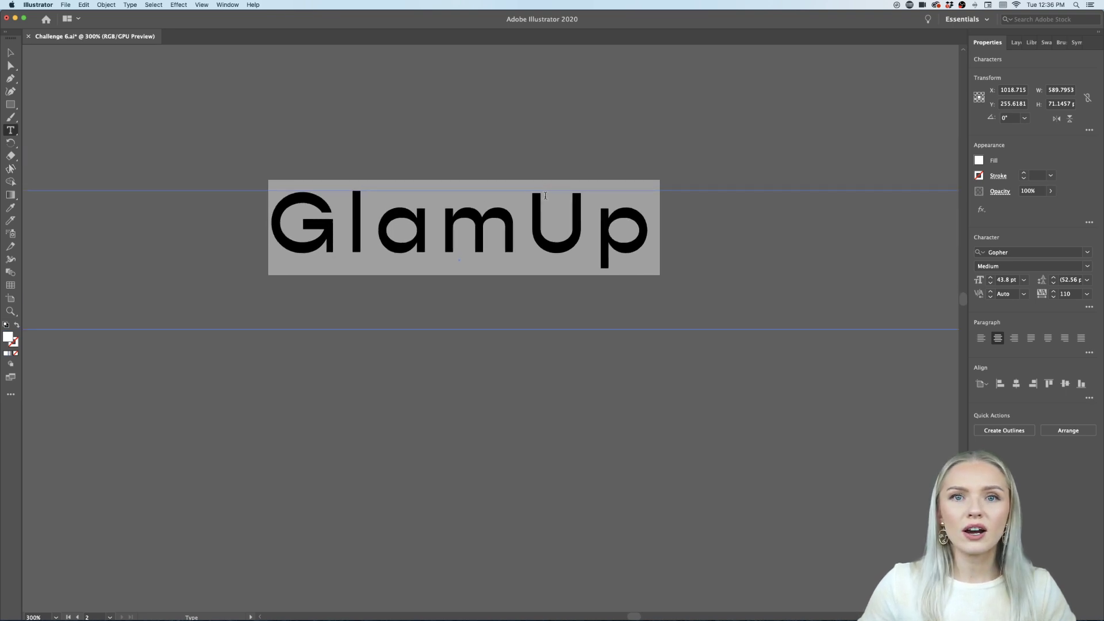
pyautogui.click(1087, 294)
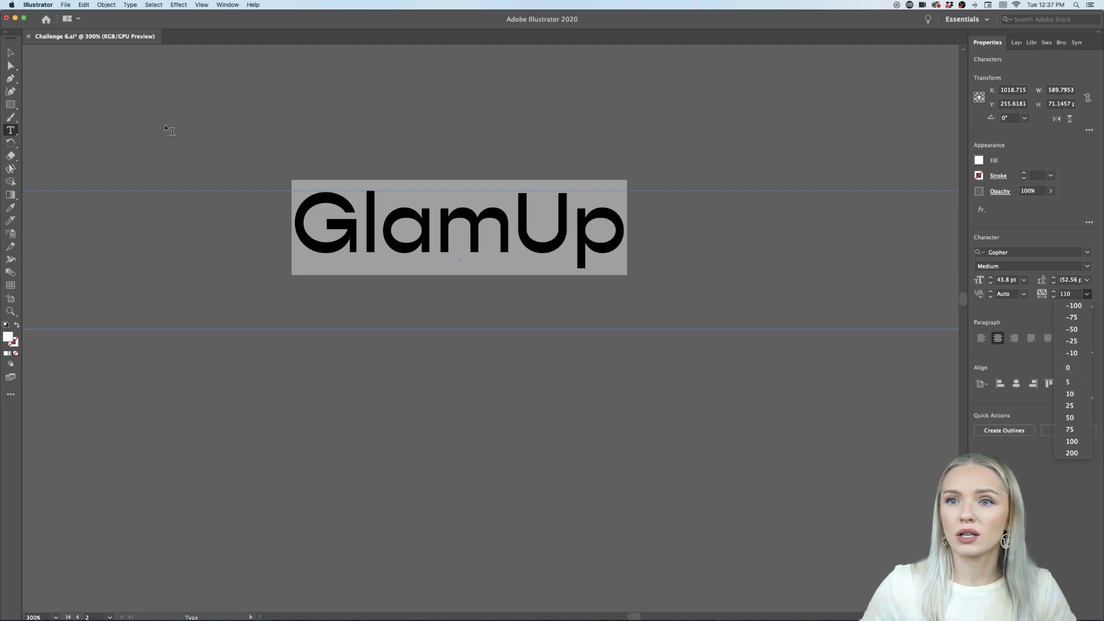
pyautogui.click(8, 54)
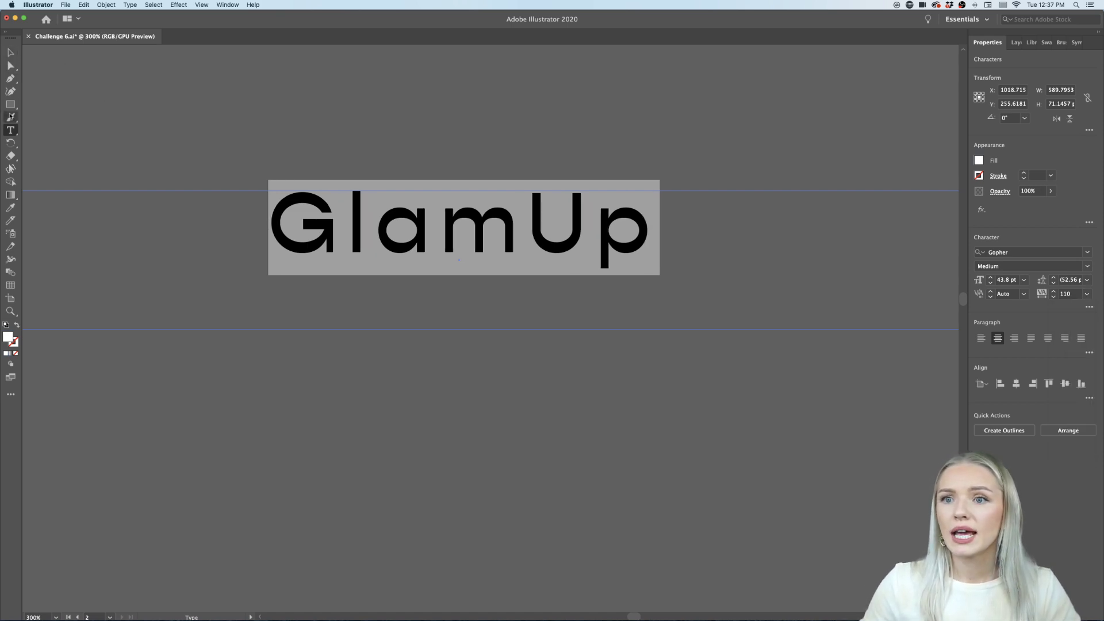
pyautogui.press('super+z')
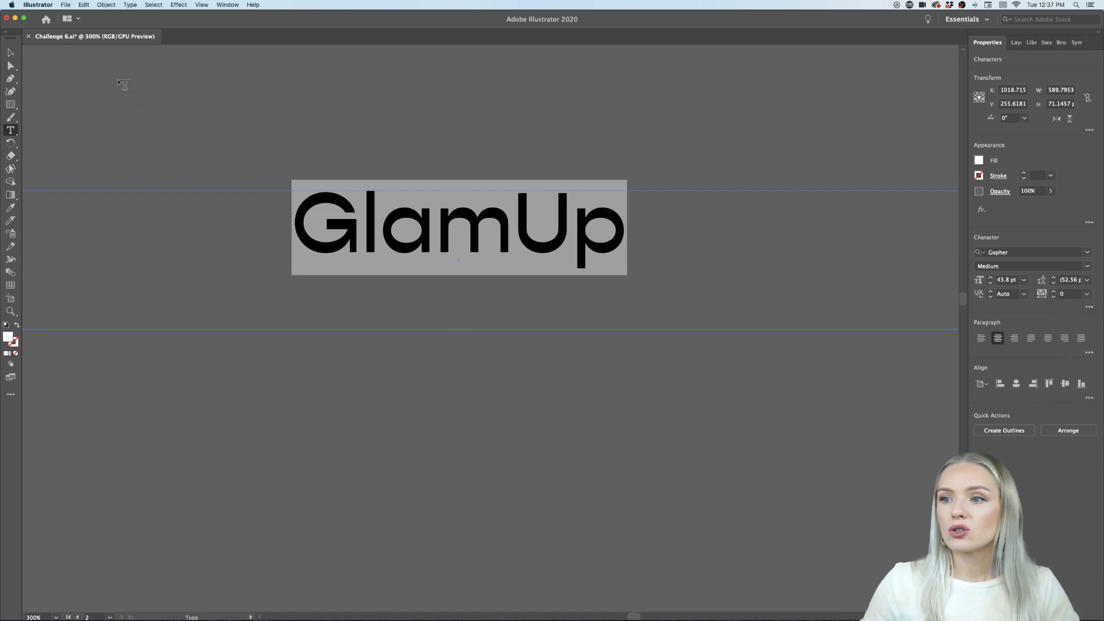
pyautogui.press('Escape')
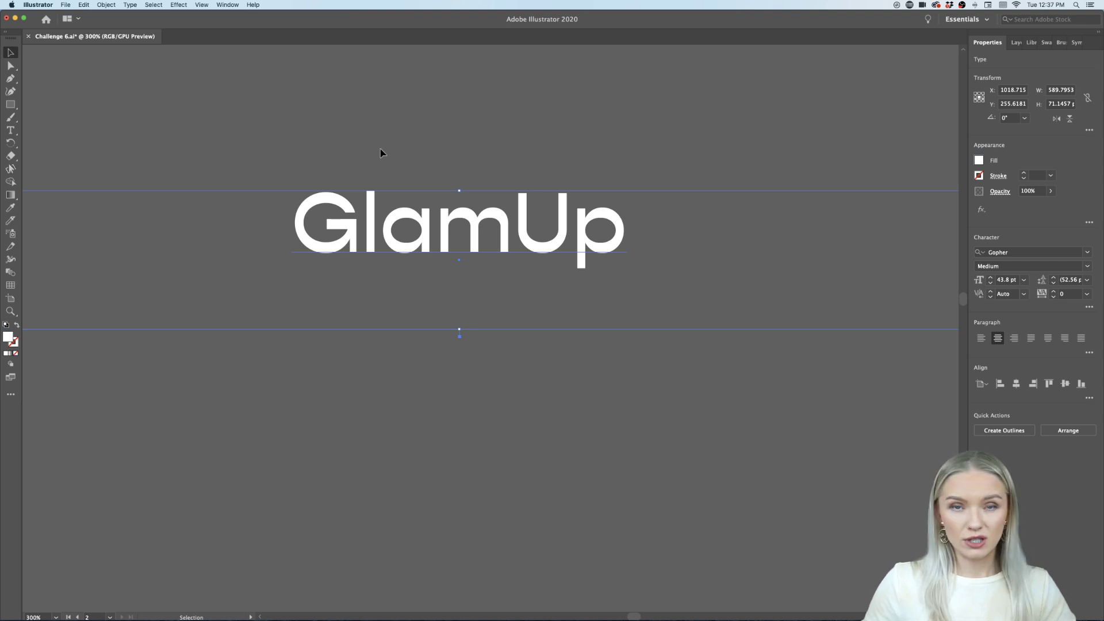
pyautogui.press('super+shift+o')
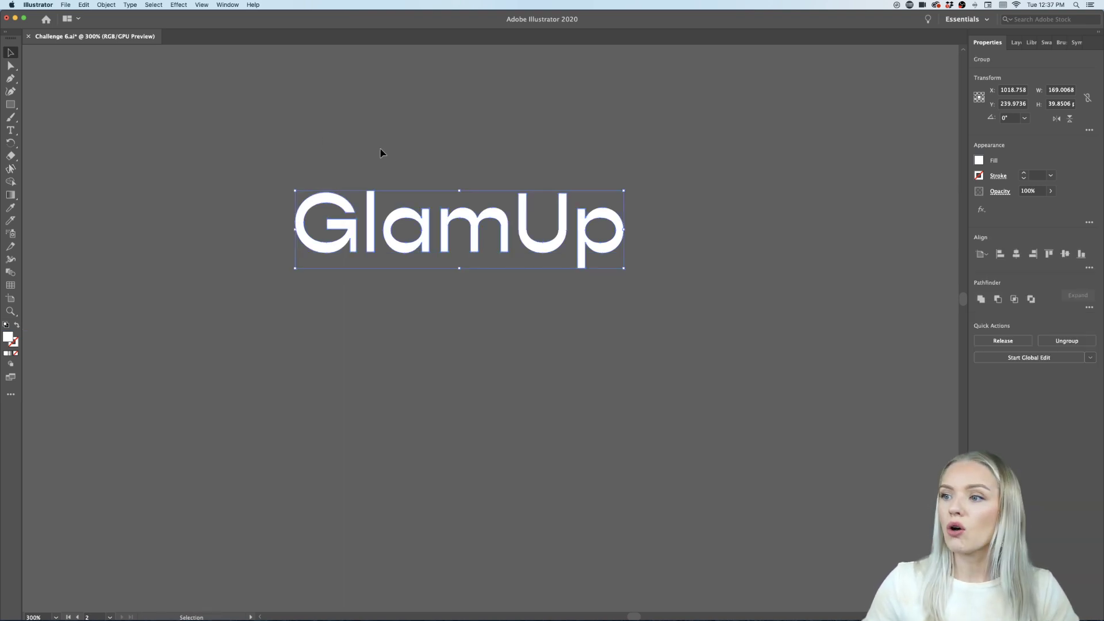
# Move the outlined GlamUp wordmark onto the top artboard above WORD MARK, then deselect it.
pyautogui.press('super+minus')
pyautogui.press('super+minus')
pyautogui.hscroll(-5, 380, 152)
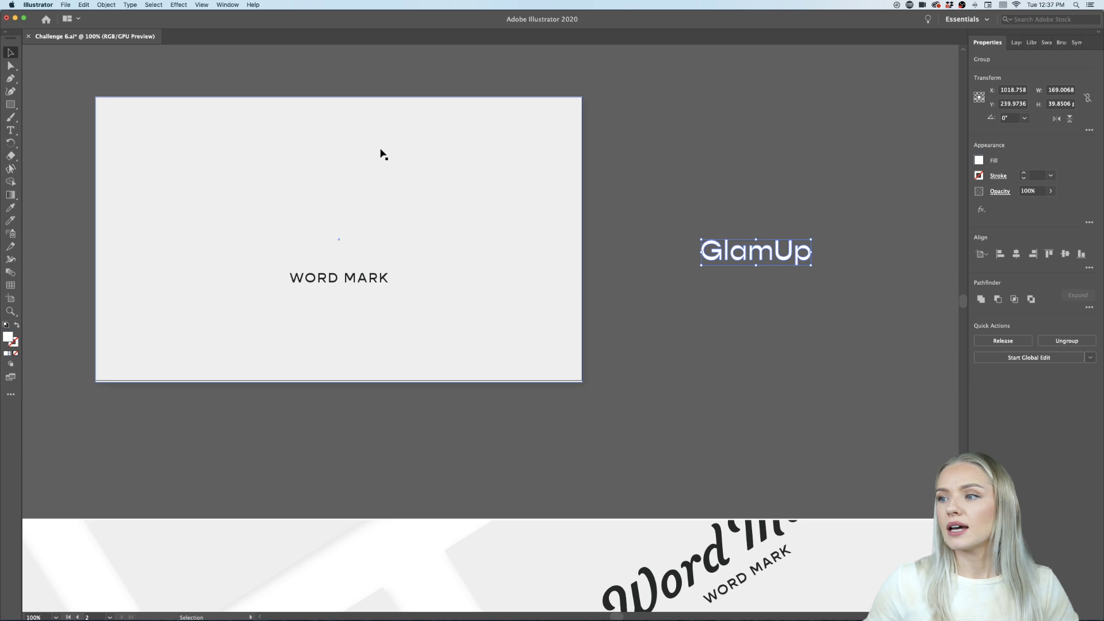
pyautogui.moveTo(771, 255); pyautogui.dragTo(462, 199)
pyautogui.hscroll(-10, 485, 243)
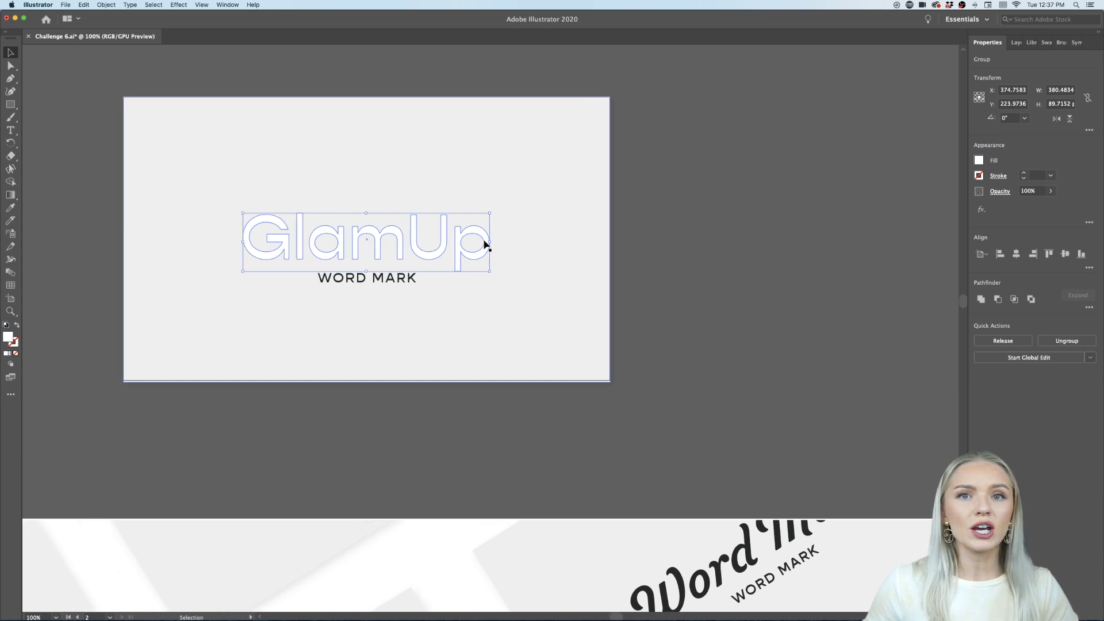
pyautogui.scroll(4, 460, 259)
pyautogui.scroll(1, 357, 288)
pyautogui.hscroll(2, 357, 288)
pyautogui.scroll(1, 357, 288)
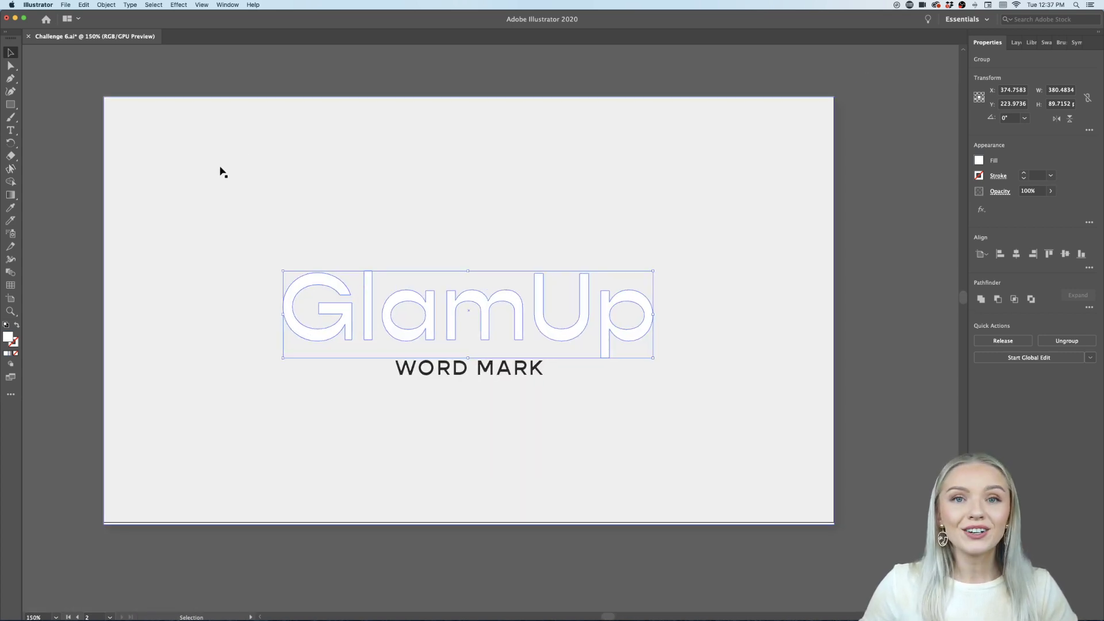
pyautogui.scroll(-3, 628, 495)
pyautogui.hscroll(1, 629, 496)
pyautogui.click(628, 501)
pyautogui.scroll(-5, 567, 559)
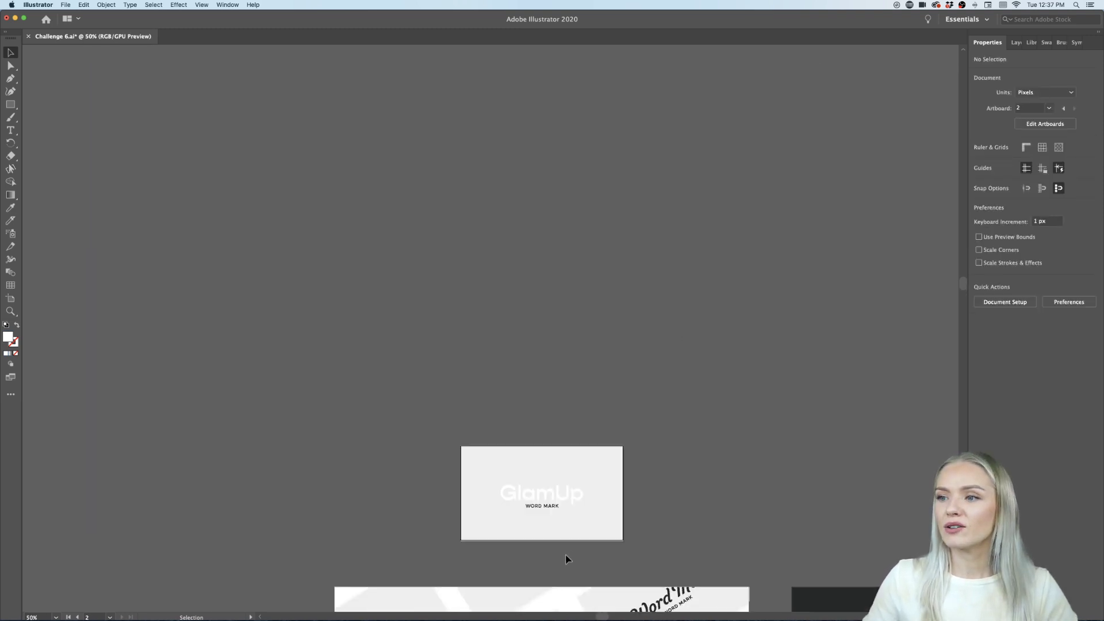
pyautogui.scroll(6, 567, 559)
pyautogui.scroll(2, 565, 559)
pyautogui.scroll(-2, 565, 559)
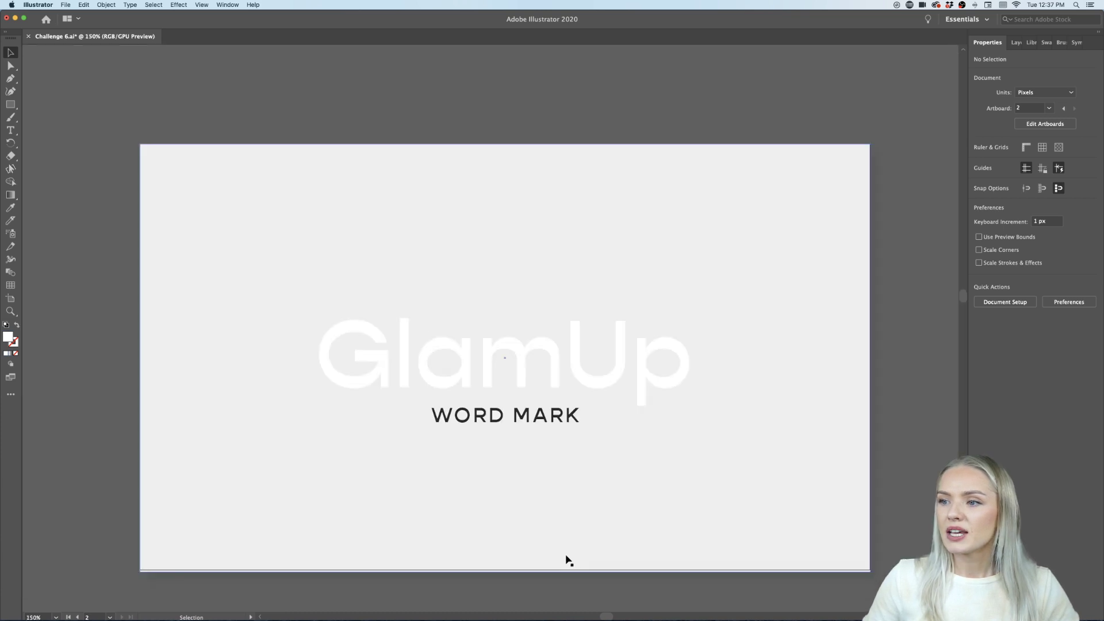
pyautogui.scroll(-1, 565, 558)
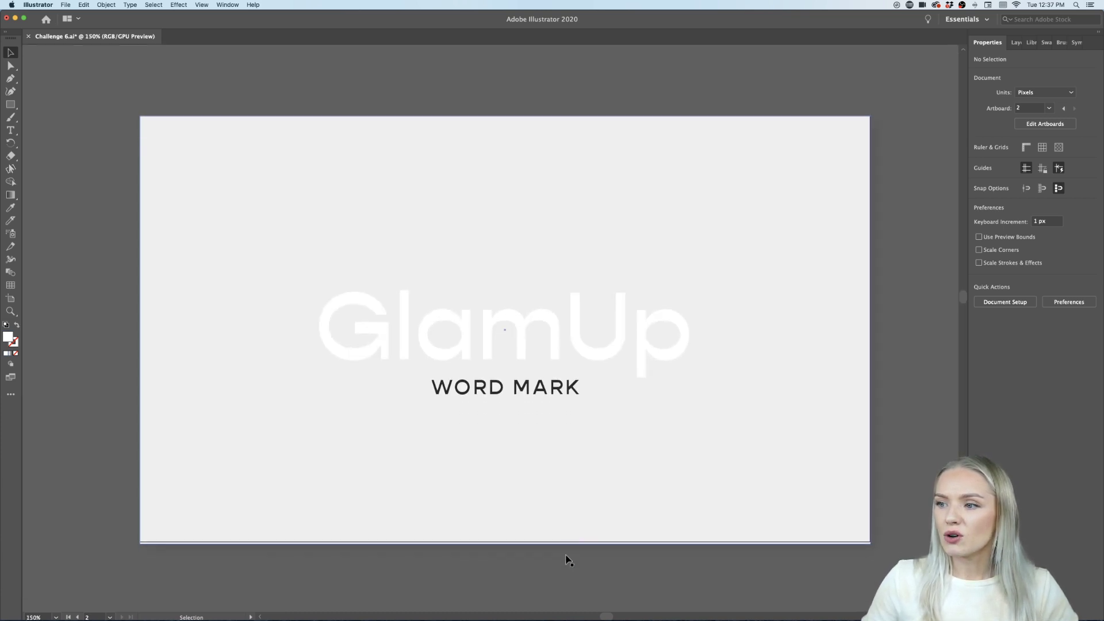
# Replace the WORD MARK tagline text with UNISEX COSMETICS and zoom back onto the logo.
pyautogui.doubleClick(523, 384)
pyautogui.press('super+a')
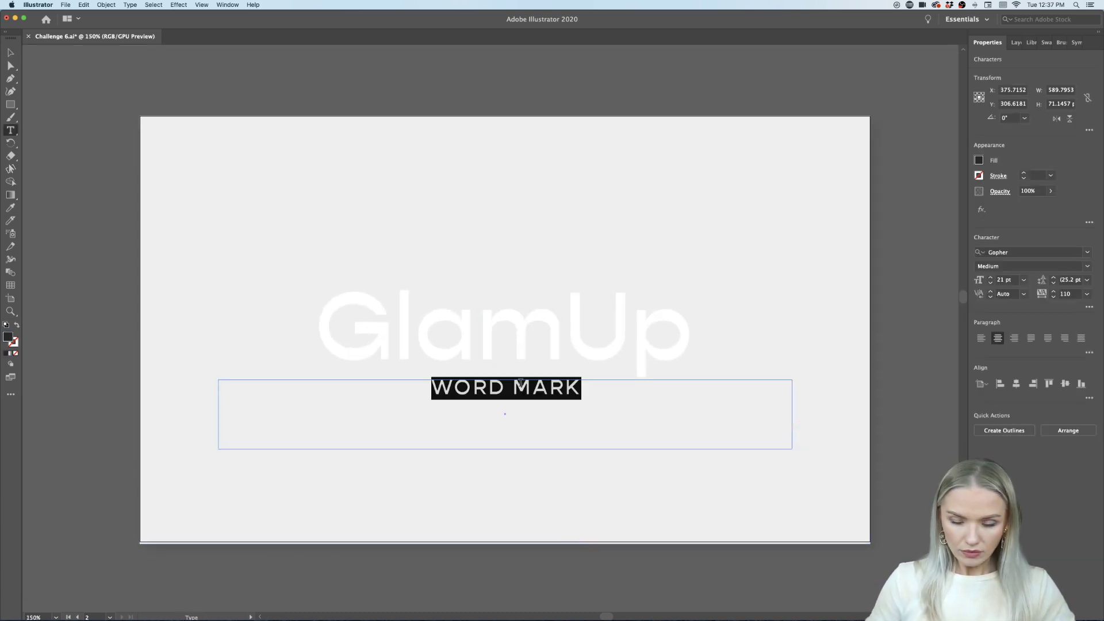
pyautogui.write('UNISE')
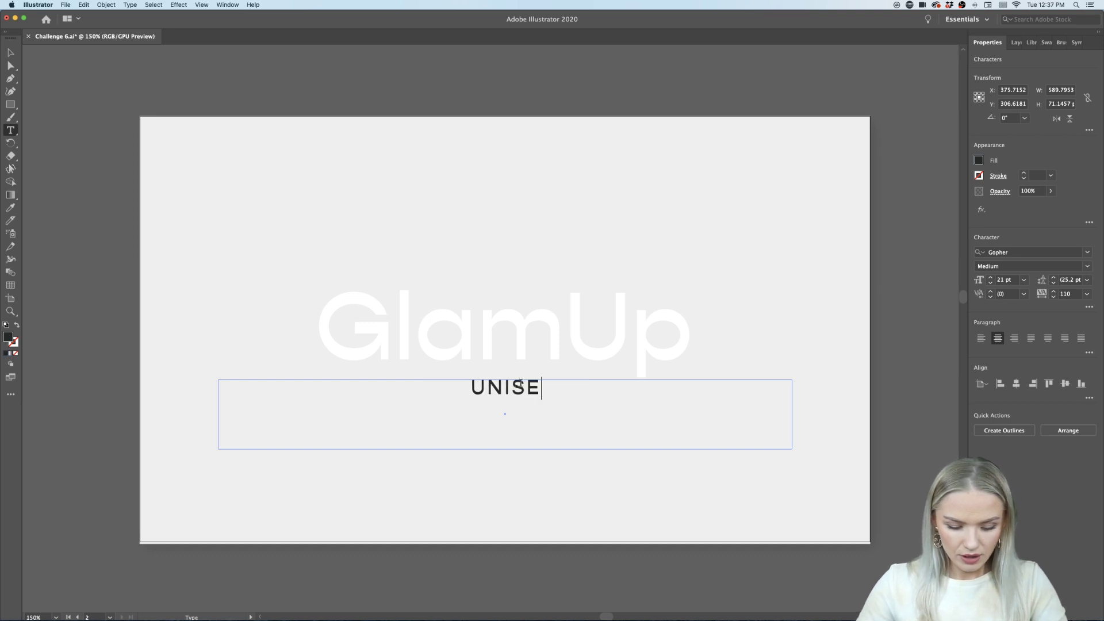
pyautogui.write('X CO')
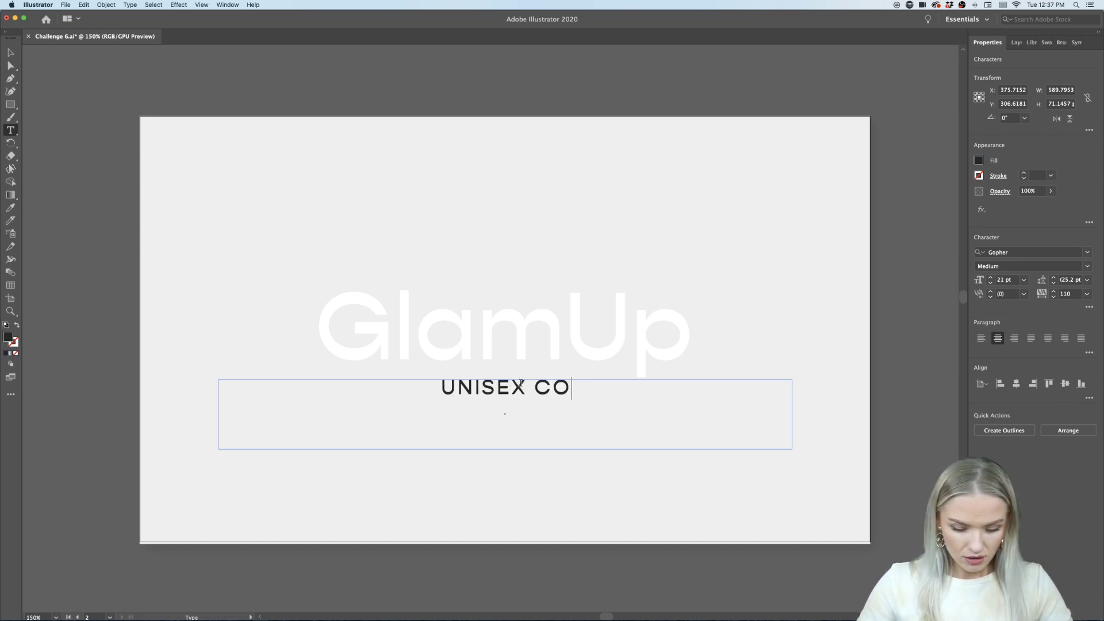
pyautogui.write('SMETICS')
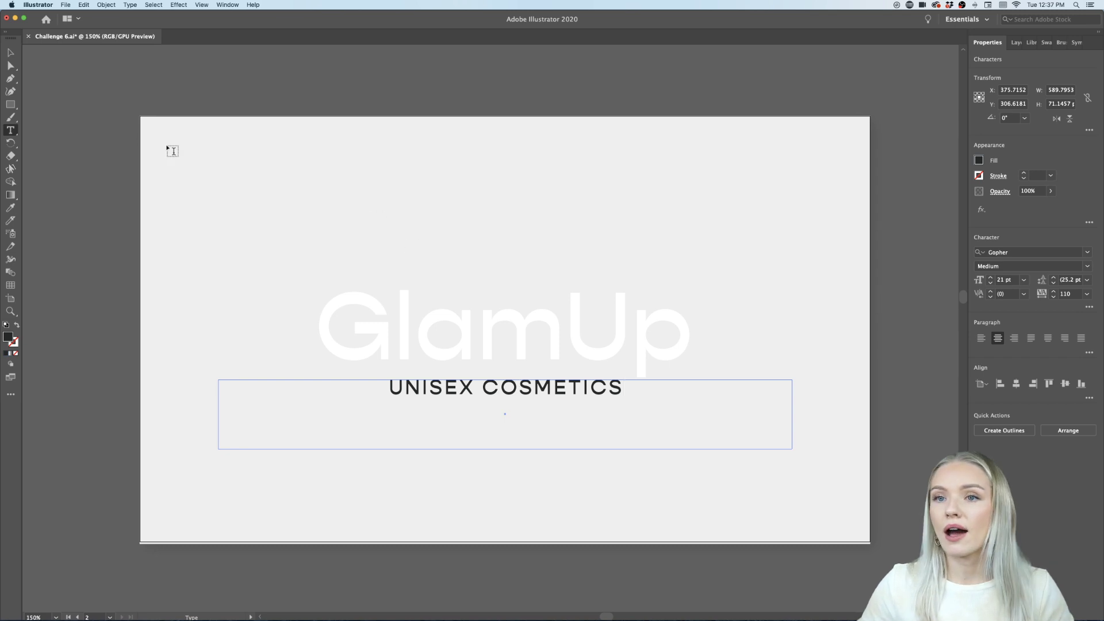
pyautogui.click(8, 51)
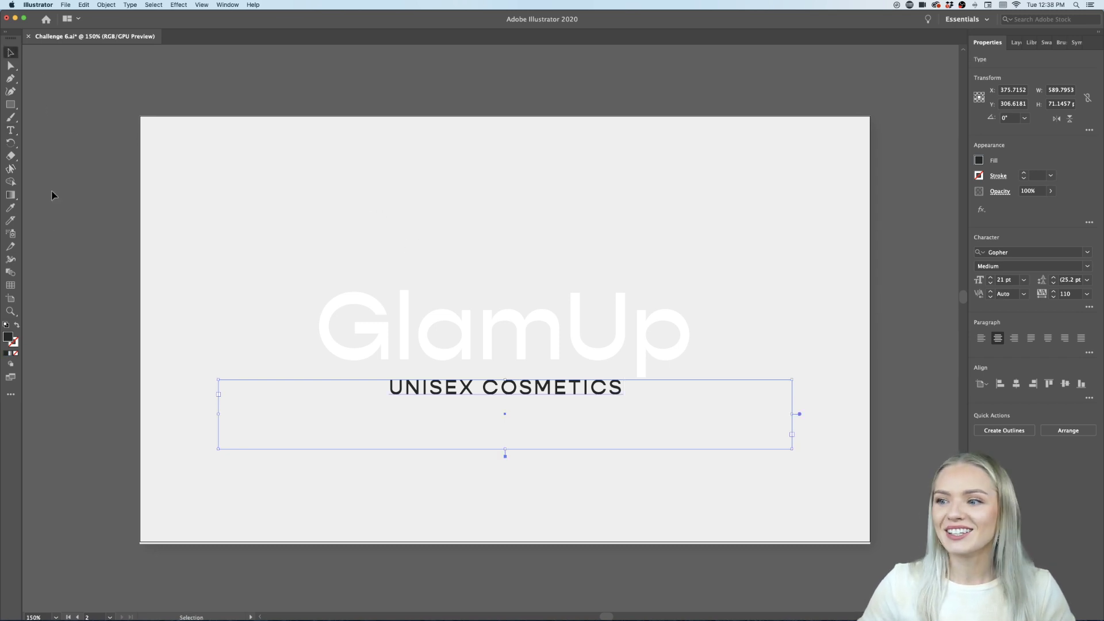
pyautogui.click(69, 285)
pyautogui.press('super+1')
pyautogui.press('super+equal')
pyautogui.press('super+equal')
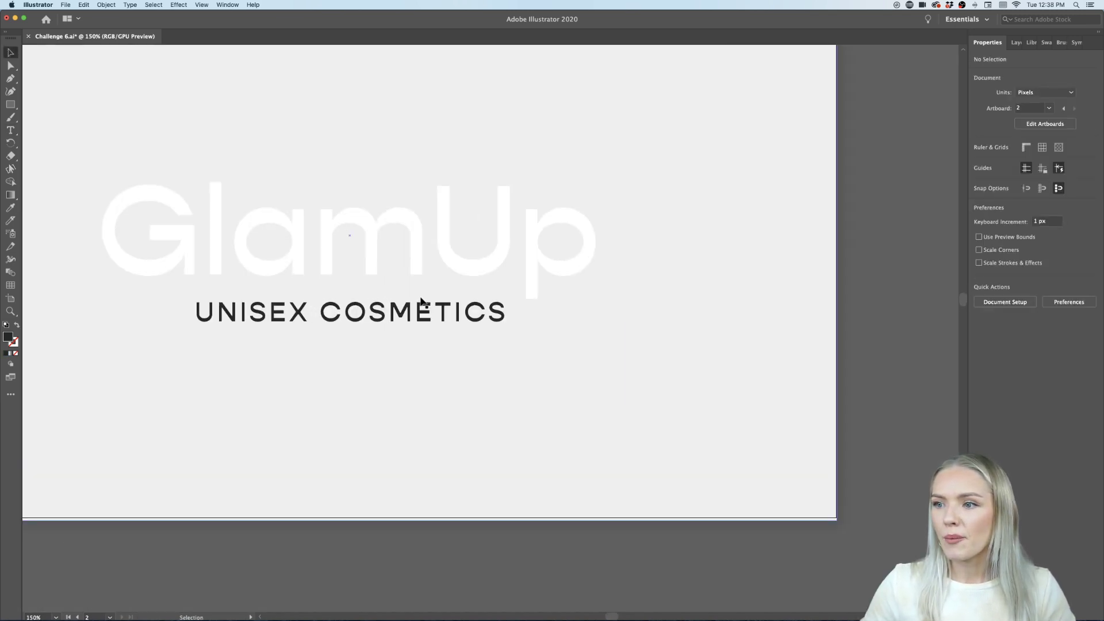
# Fill the GlamUp wordmark with dark grey 282828 via the Color Picker.
pyautogui.click(439, 298)
pyautogui.press('super+minus')
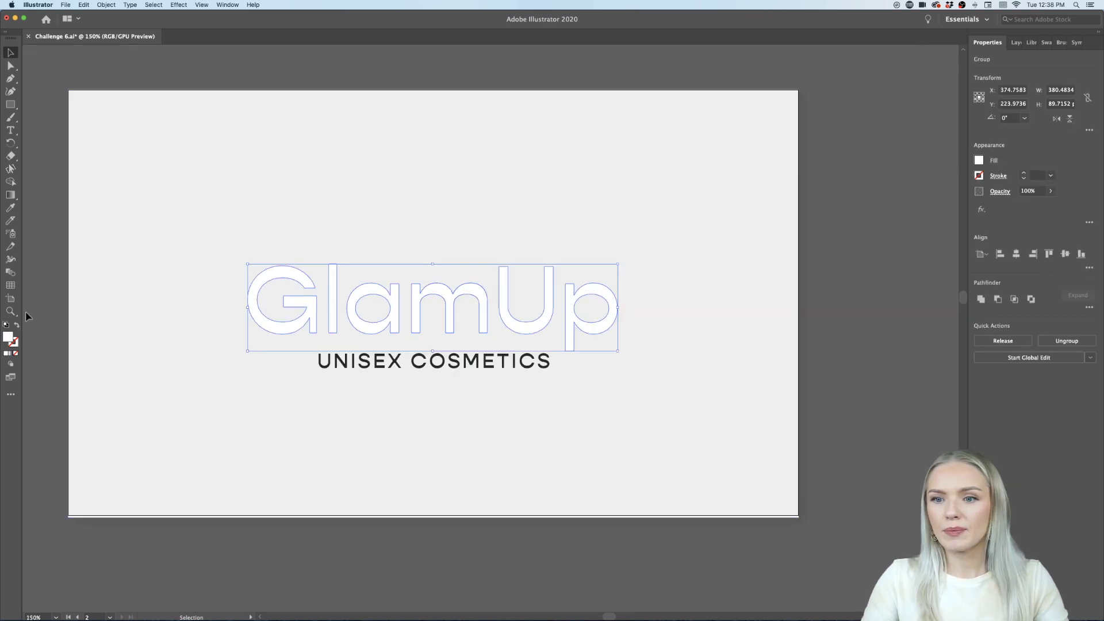
pyautogui.doubleClick(9, 338)
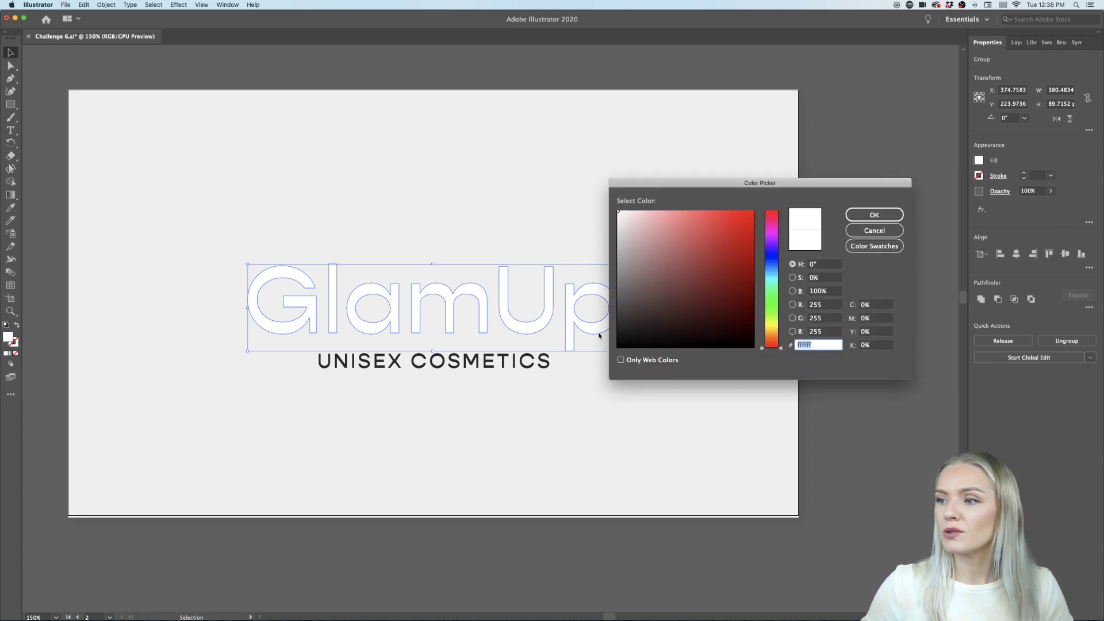
pyautogui.moveTo(627, 307); pyautogui.dragTo(617, 324)
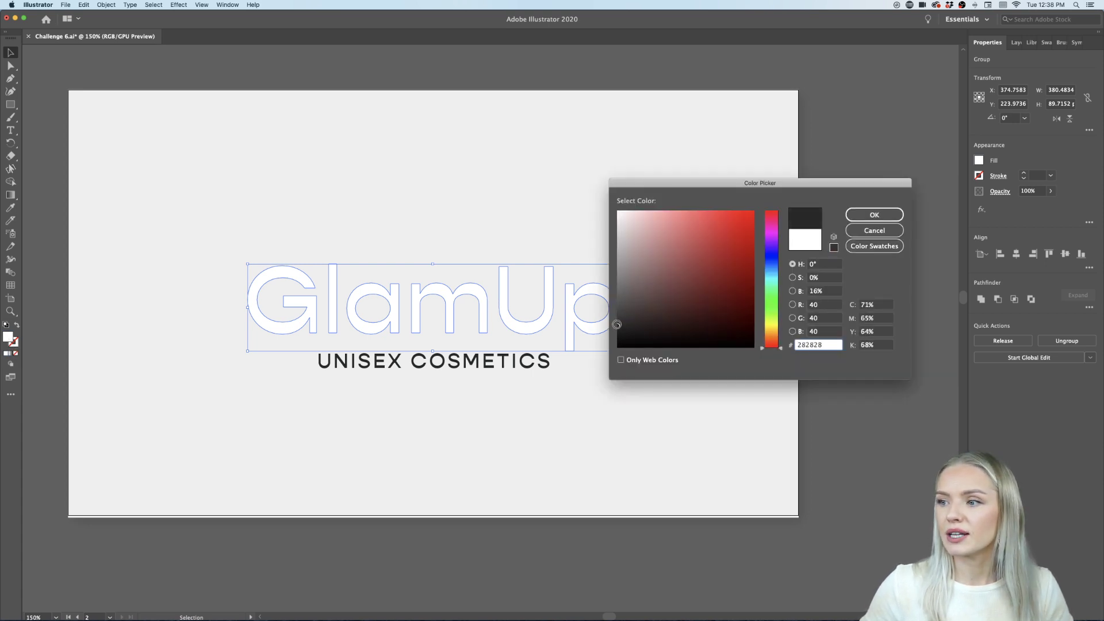
pyautogui.click(874, 215)
pyautogui.scroll(-3, 852, 297)
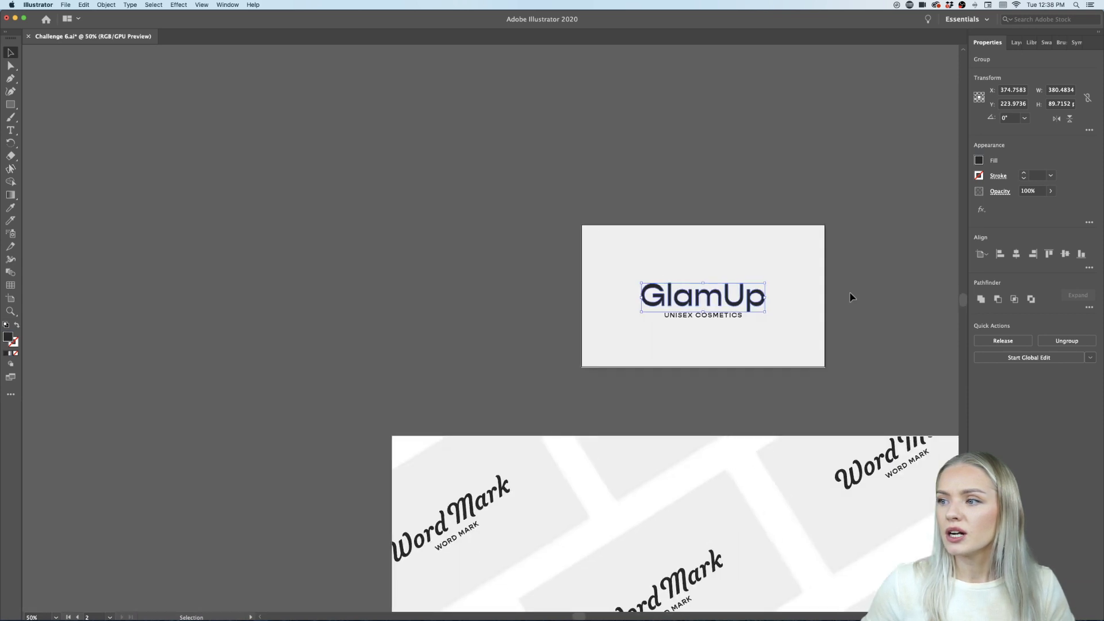
pyautogui.hscroll(7, 851, 297)
pyautogui.scroll(-2, 851, 296)
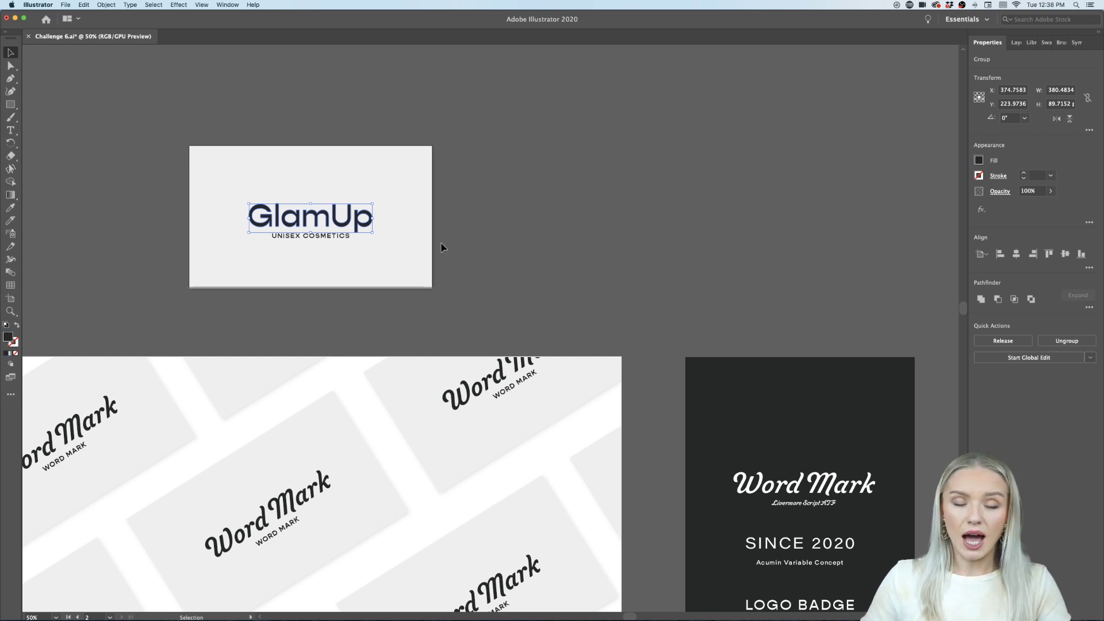
pyautogui.press('i')
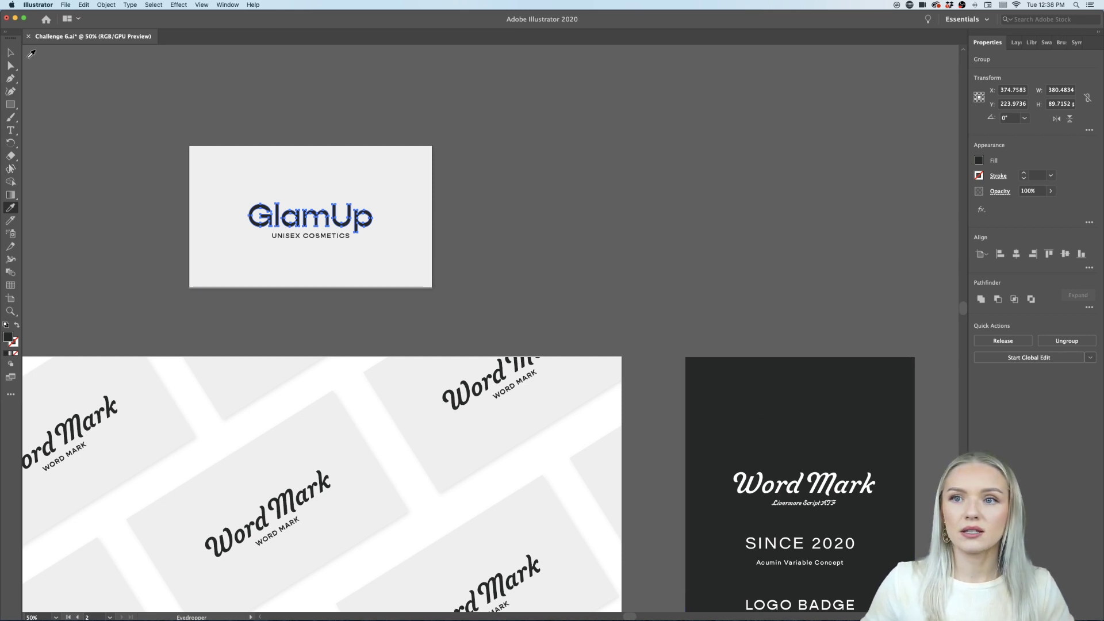
pyautogui.press('v')
pyautogui.scroll(3, 238, 203)
pyautogui.press('super+1')
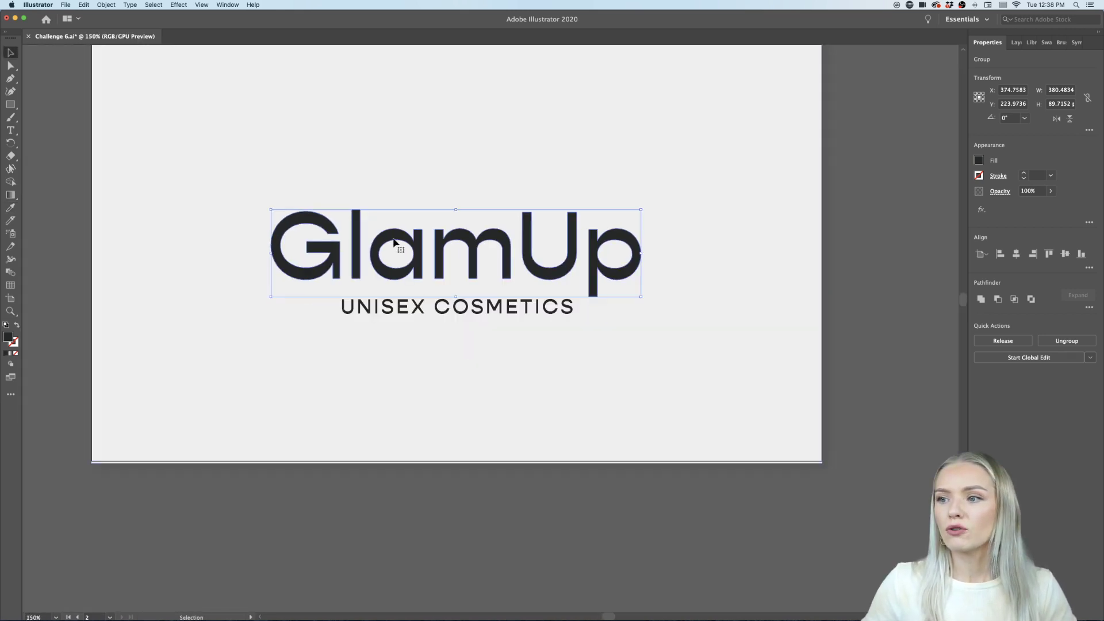
pyautogui.hscroll(3, 655, 337)
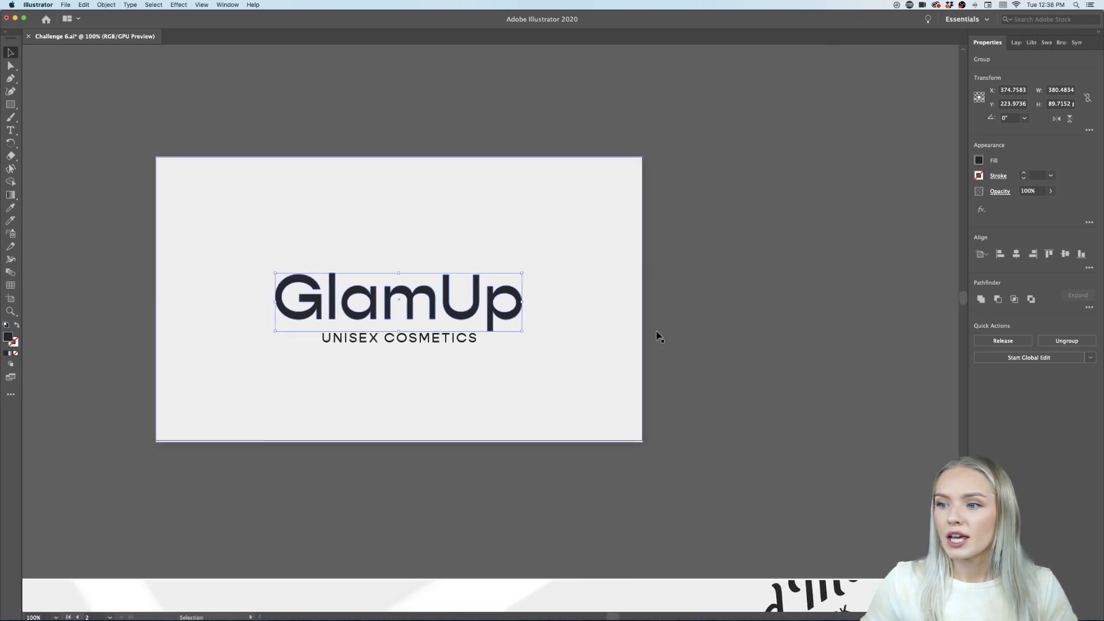
pyautogui.click(715, 332)
pyautogui.scroll(-2, 716, 329)
pyautogui.scroll(-2, 716, 329)
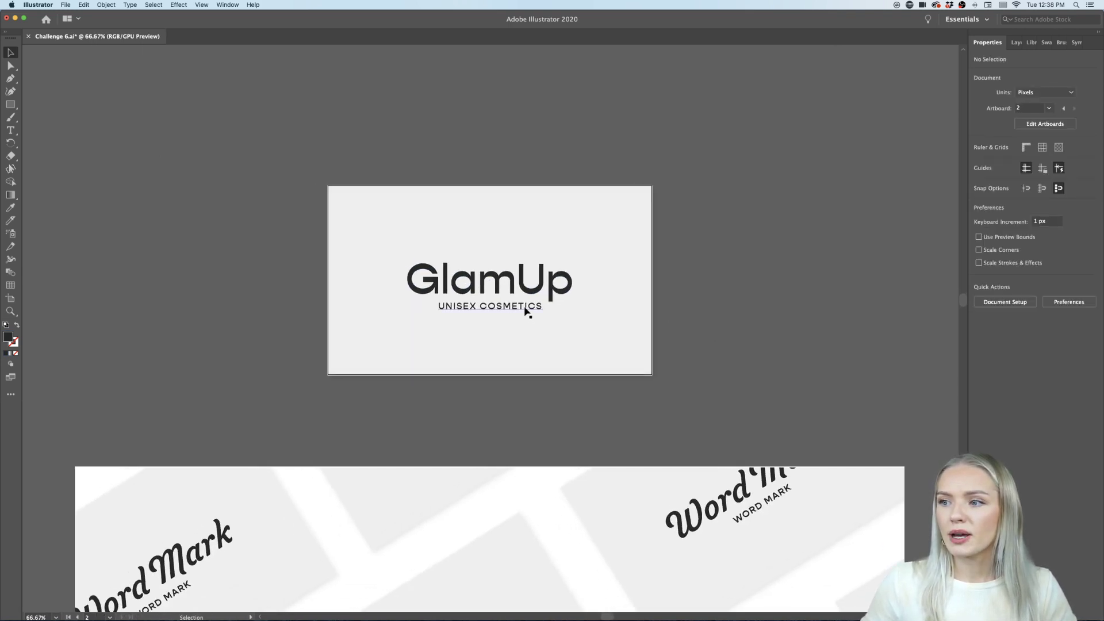
pyautogui.click(537, 310)
pyautogui.scroll(7, 530, 310)
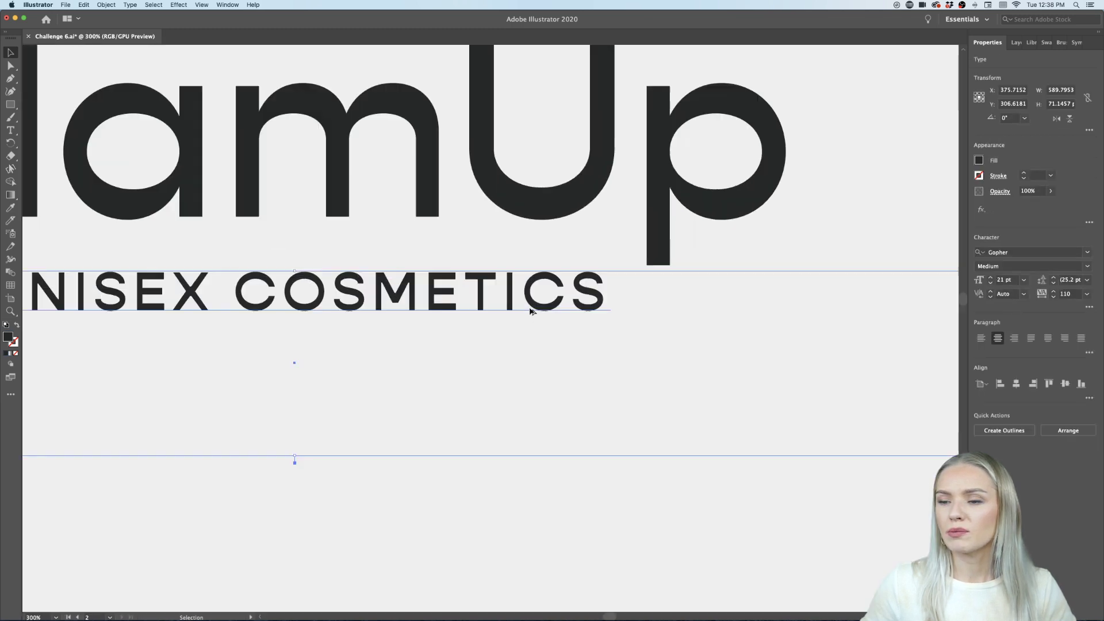
pyautogui.scroll(-9, 530, 310)
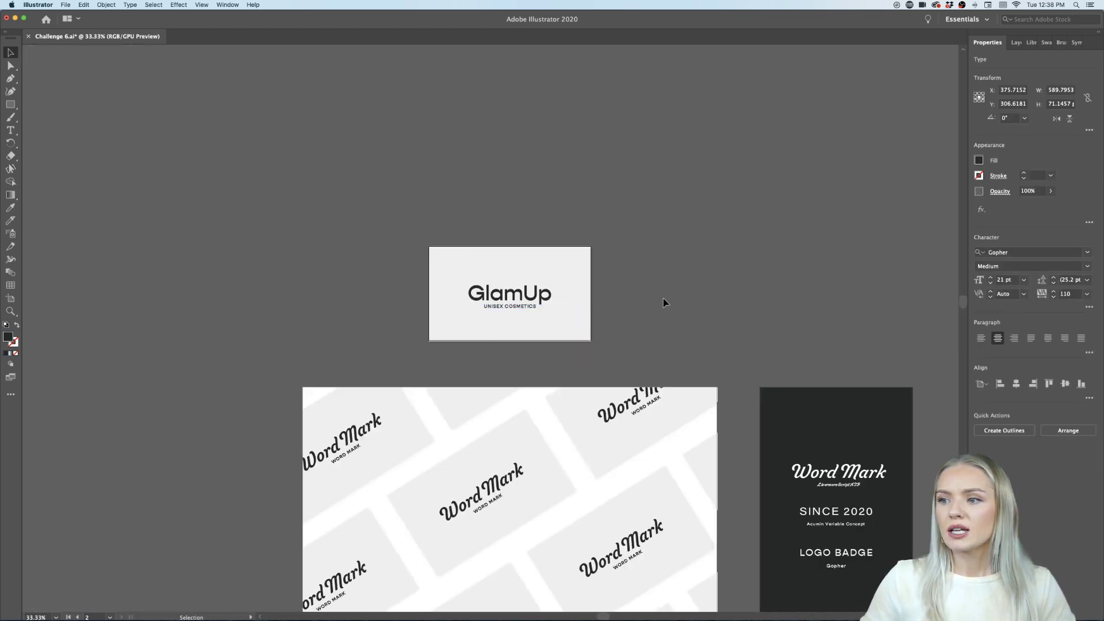
pyautogui.click(615, 320)
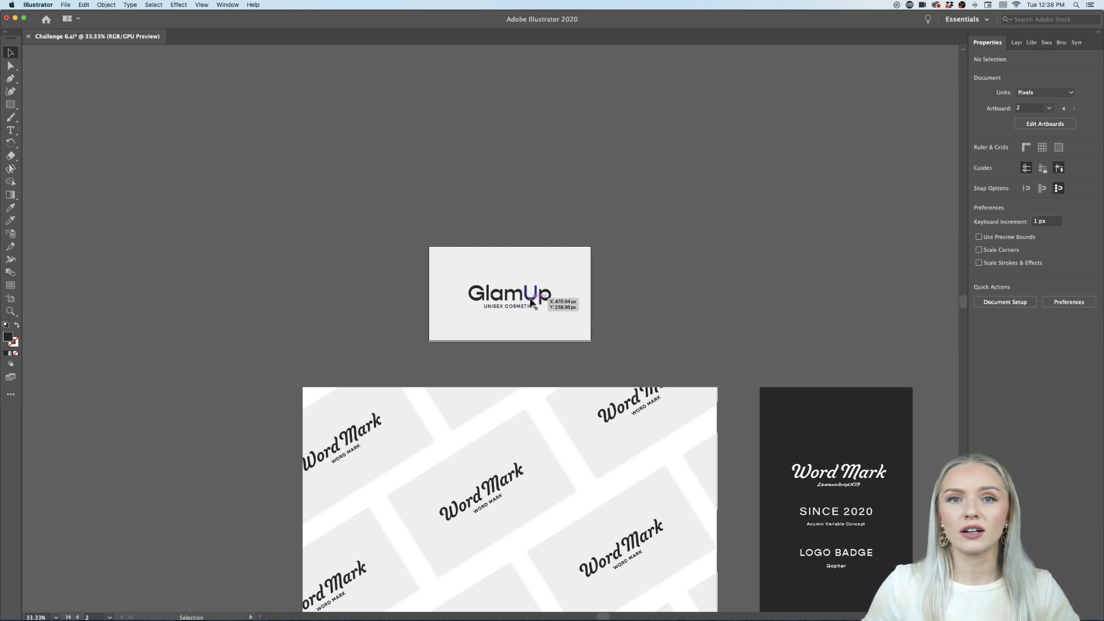
pyautogui.scroll(5, 530, 300)
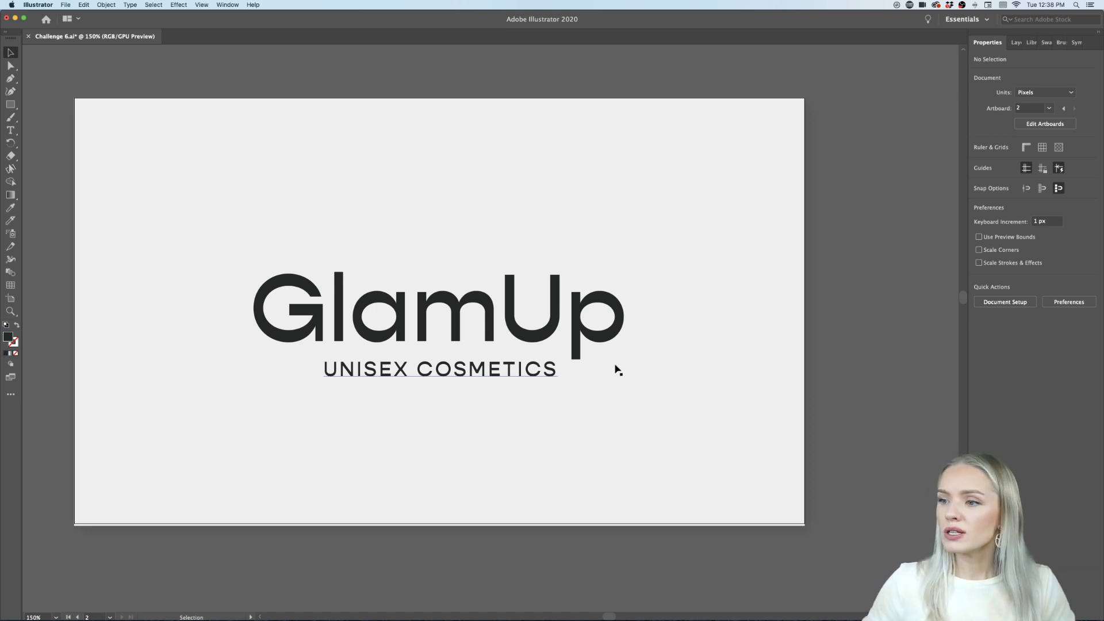
pyautogui.click(535, 371)
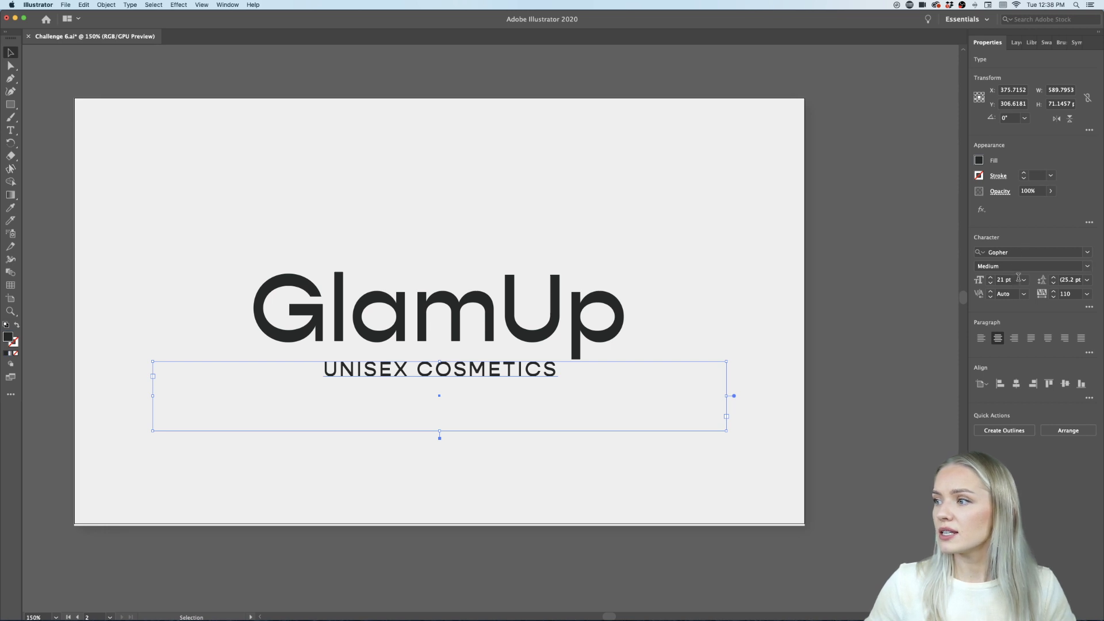
pyautogui.click(838, 400)
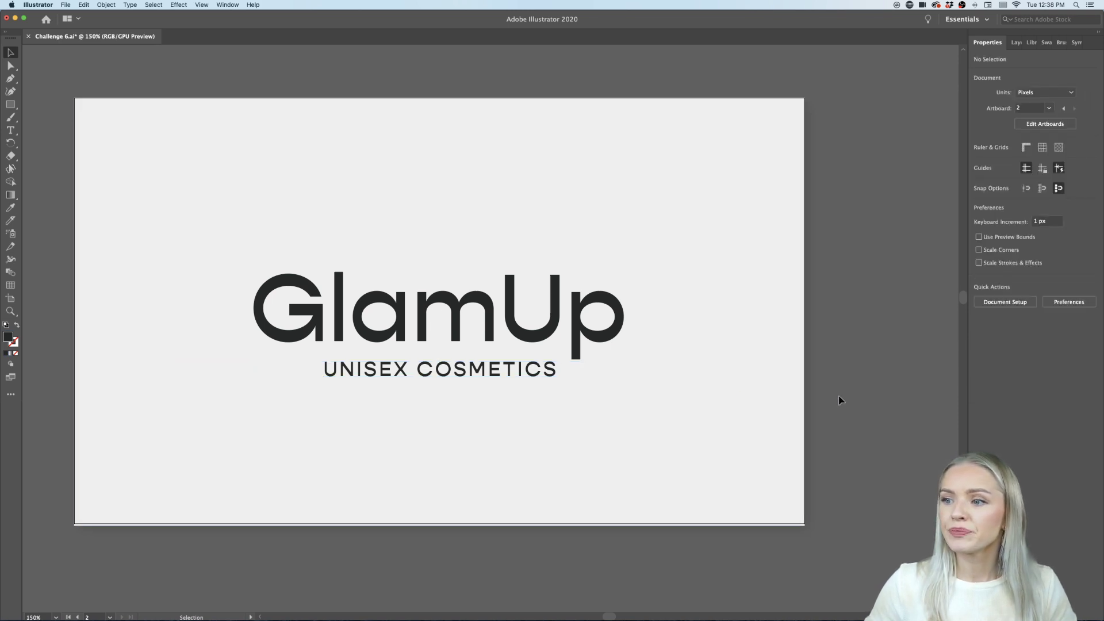
pyautogui.hscroll(-1, 838, 397)
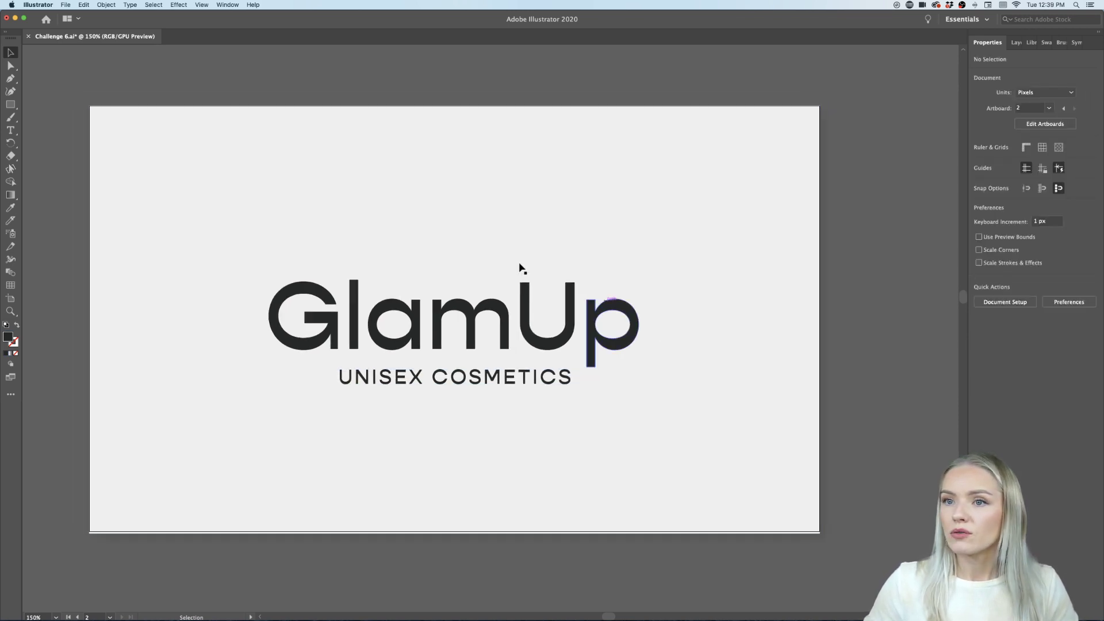
pyautogui.click(310, 206)
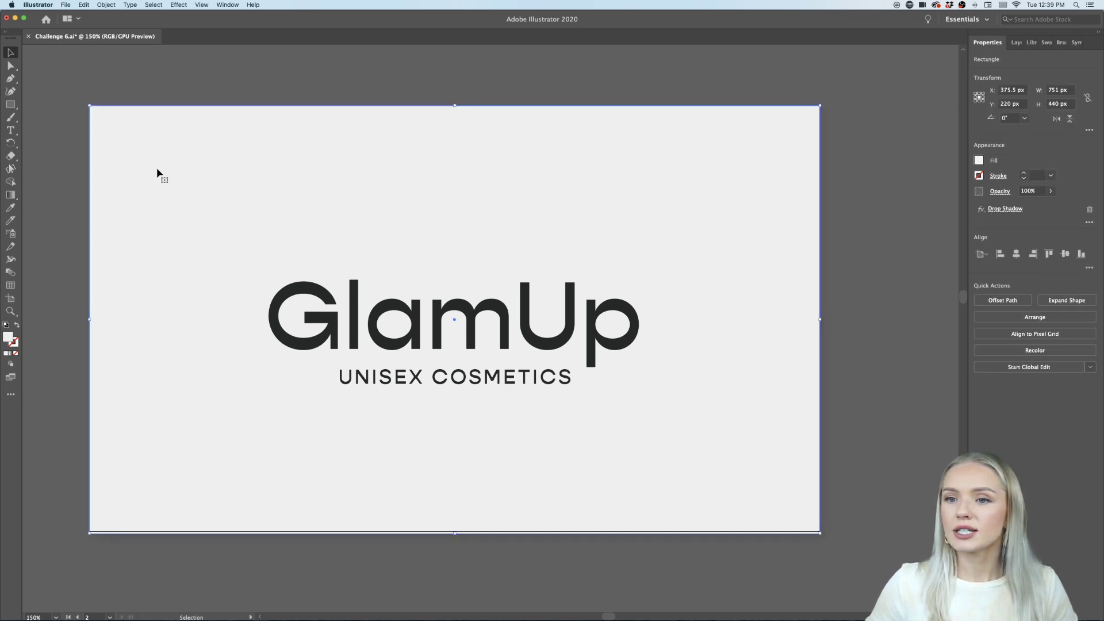
# Open Artboard 2's options with the Artboard tool and cancel without changes.
pyautogui.click(11, 297)
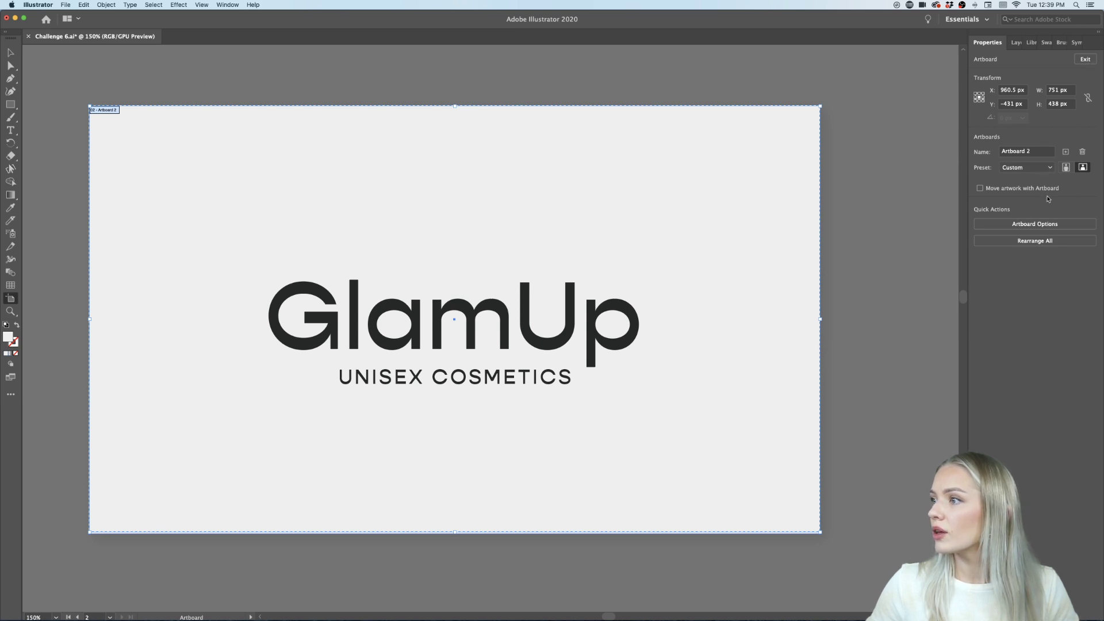
pyautogui.click(1035, 224)
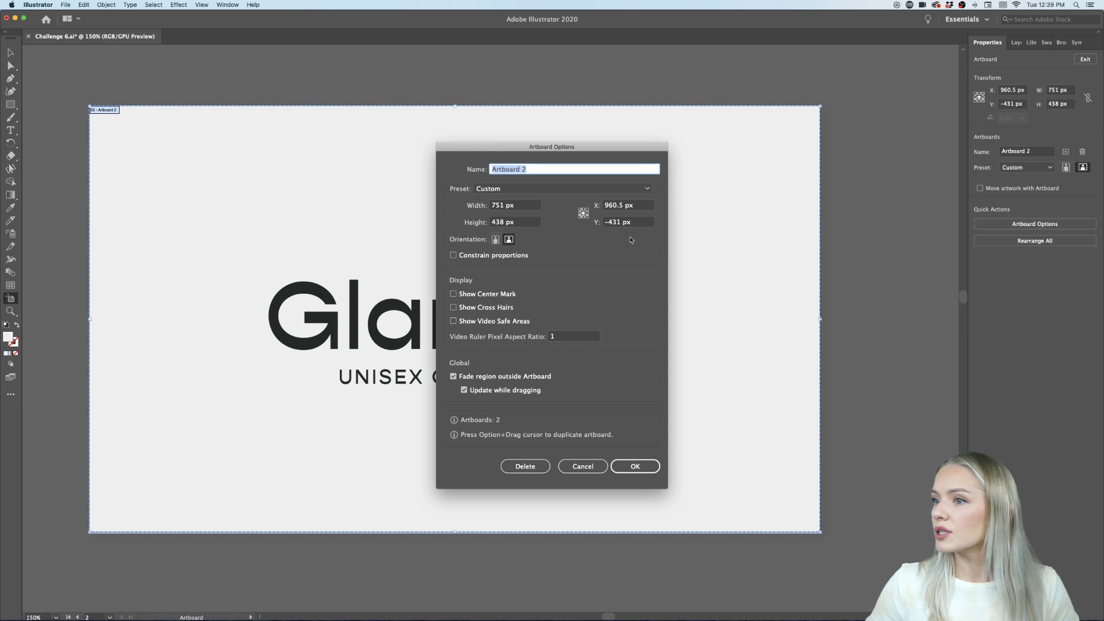
pyautogui.click(582, 465)
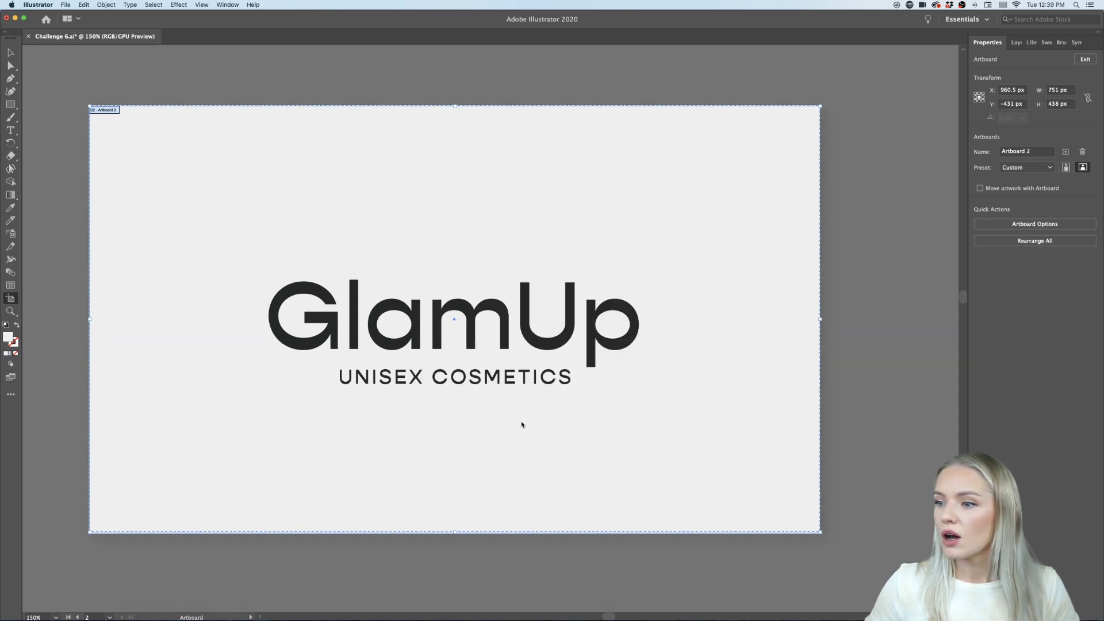
# Set the document units to Inches in Document Setup.
pyautogui.click(66, 6)
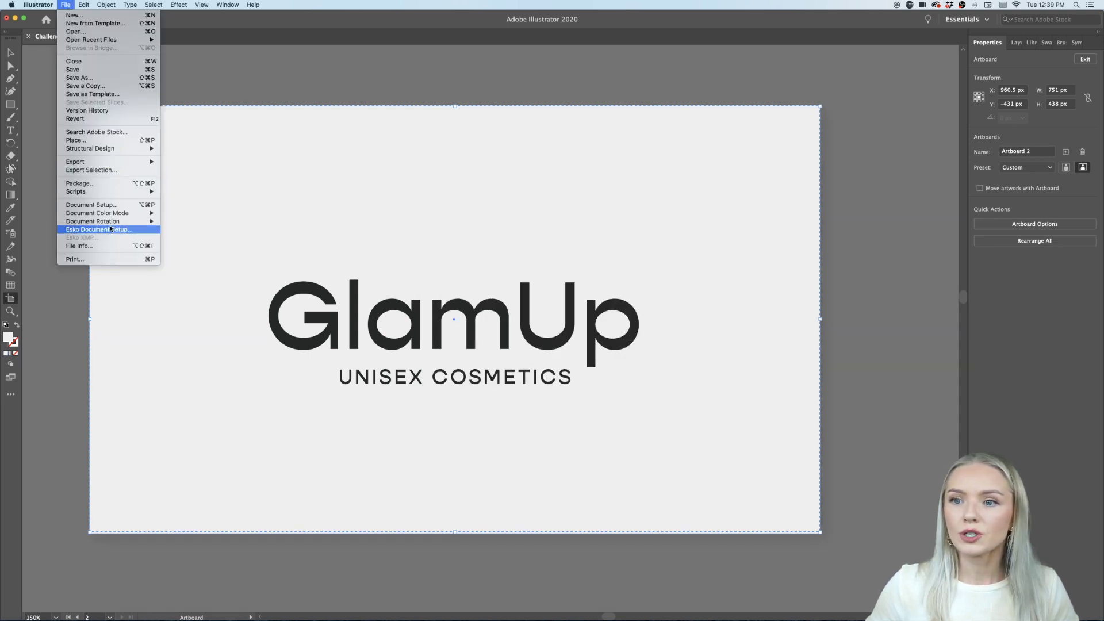
pyautogui.click(92, 205)
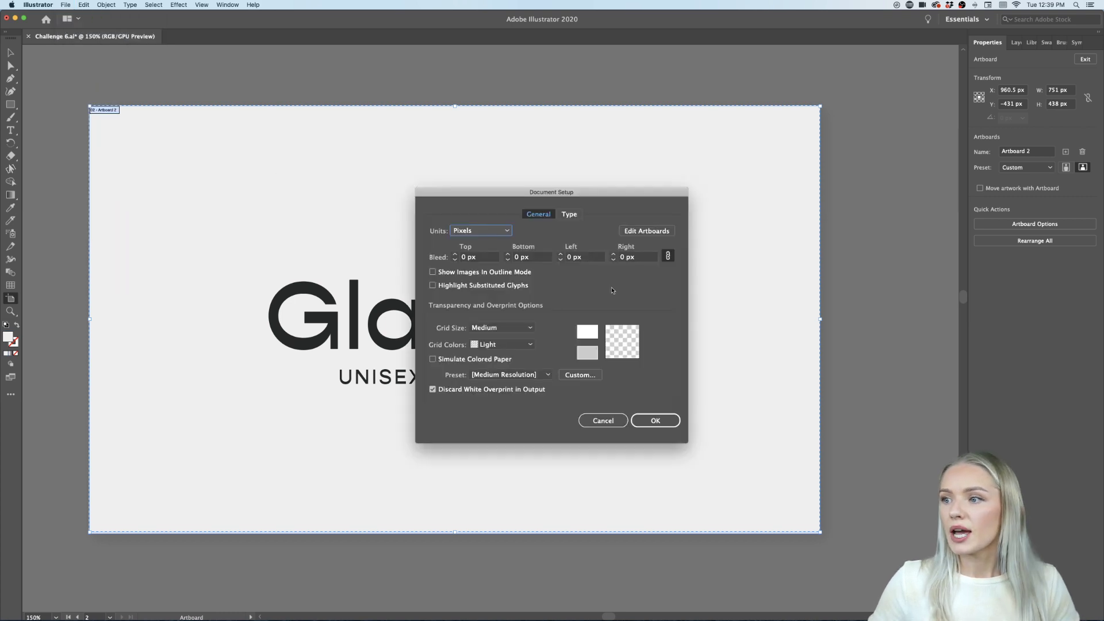
pyautogui.click(487, 230)
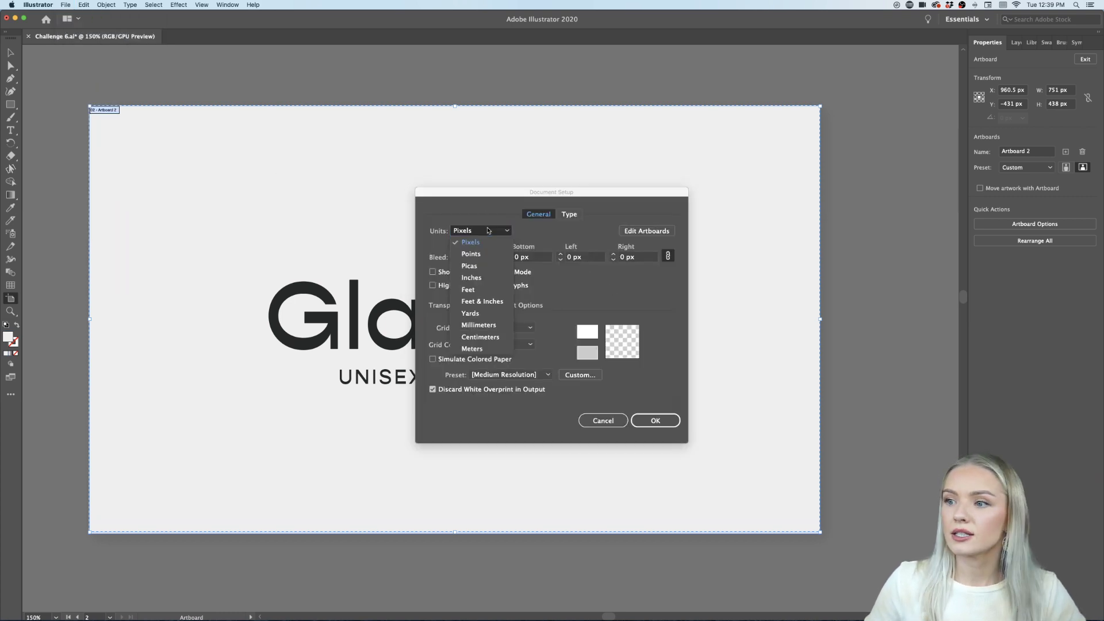
pyautogui.click(490, 279)
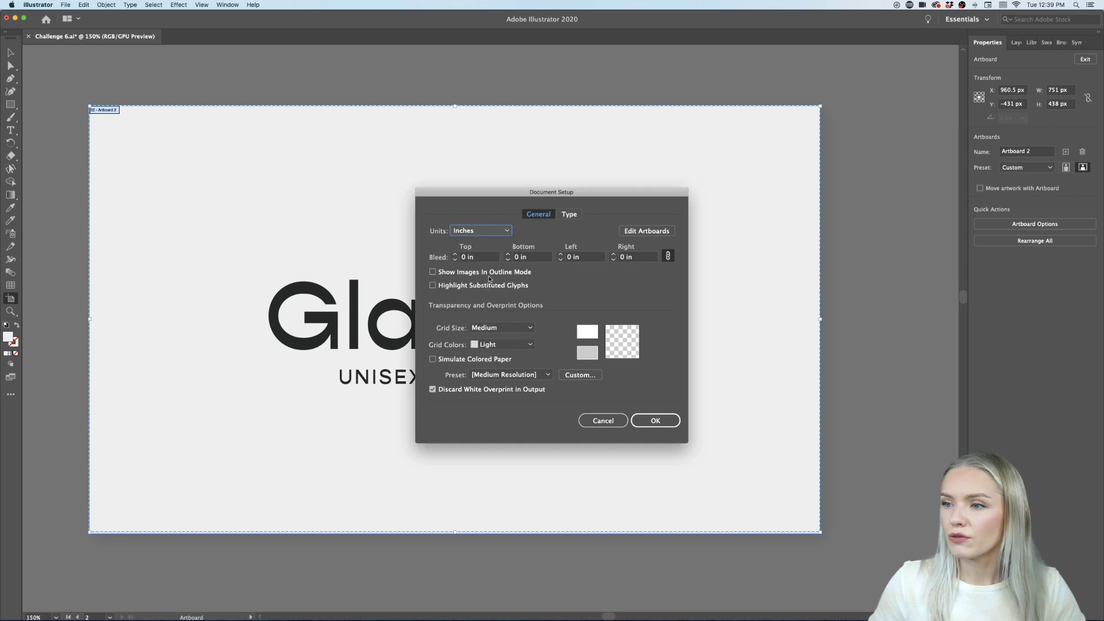
pyautogui.click(655, 420)
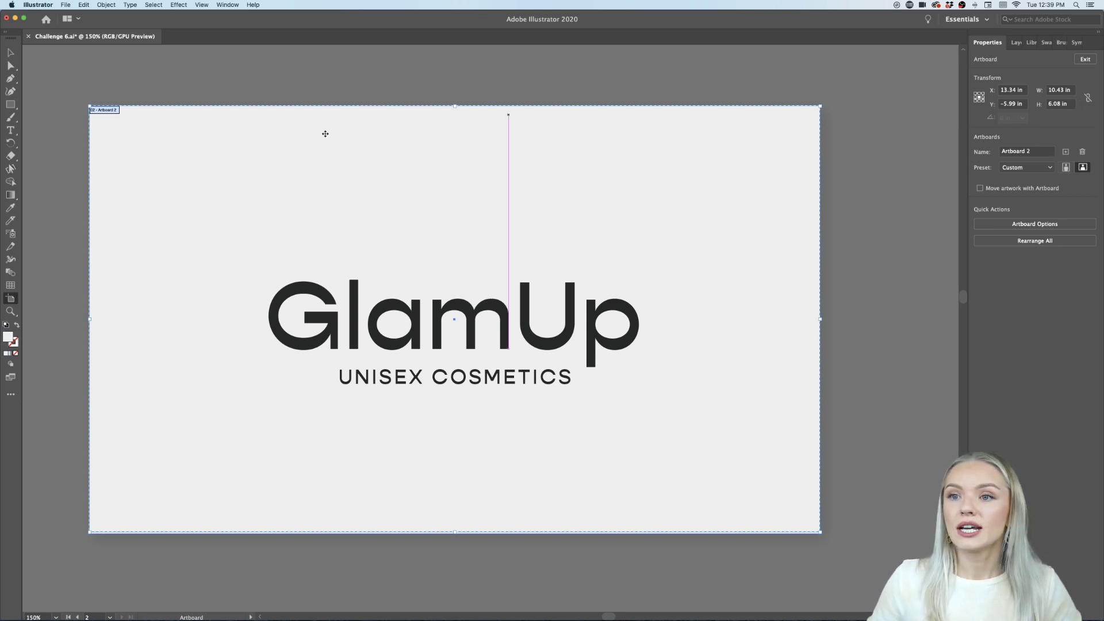
pyautogui.click(11, 52)
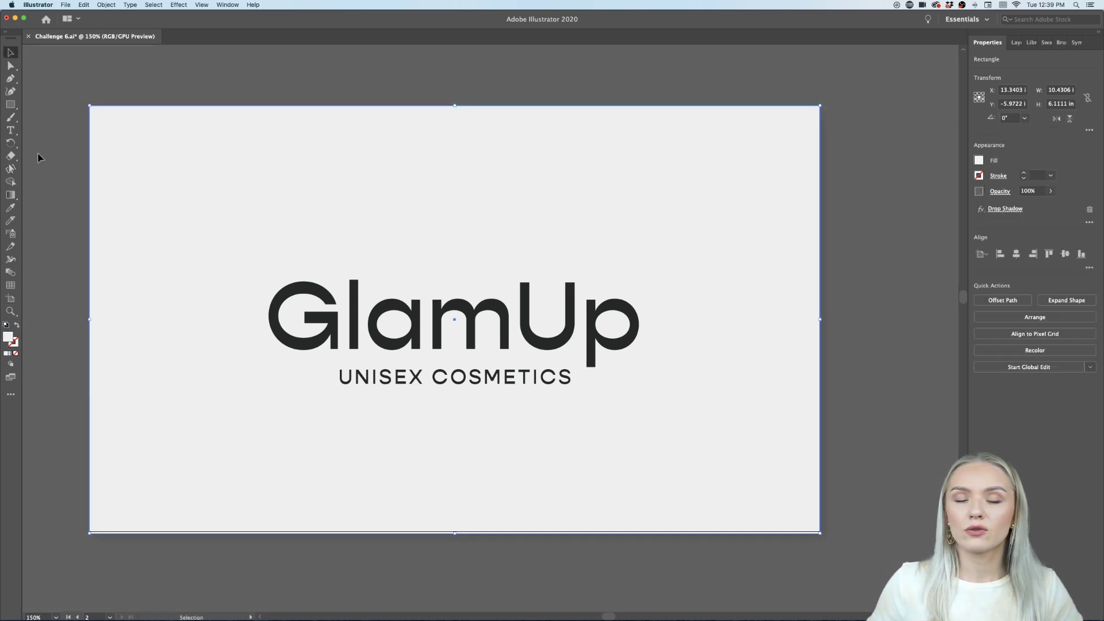
# Try dragging Artboard 2 to the left with the Artboard tool, then undo the move.
pyautogui.click(40, 157)
pyautogui.hscroll(-1, 50, 182)
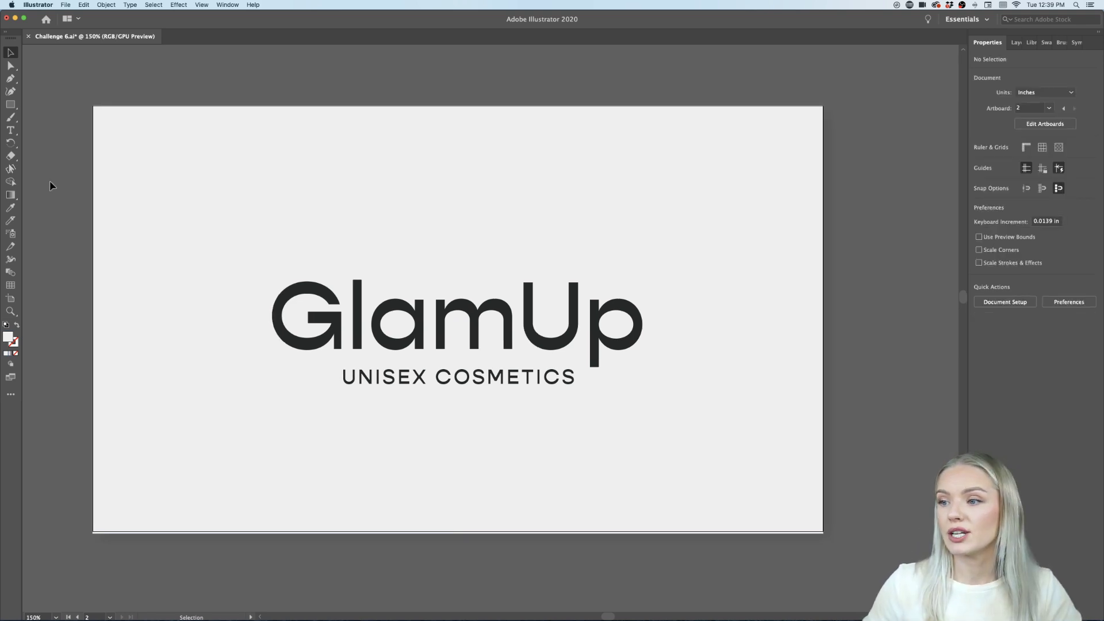
pyautogui.scroll(-1, 52, 186)
pyautogui.hscroll(-1, 53, 186)
pyautogui.scroll(-1, 52, 186)
pyautogui.hscroll(-1, 52, 186)
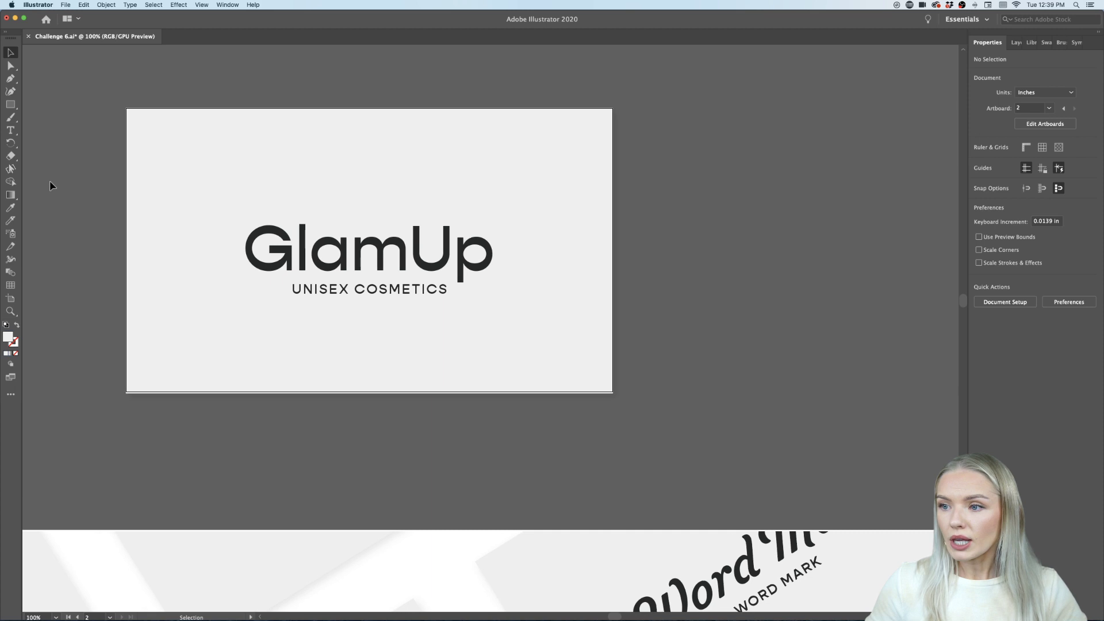
pyautogui.hscroll(-1, 50, 185)
pyautogui.hscroll(1, 50, 185)
pyautogui.scroll(-1, 50, 185)
pyautogui.hscroll(-3, 50, 186)
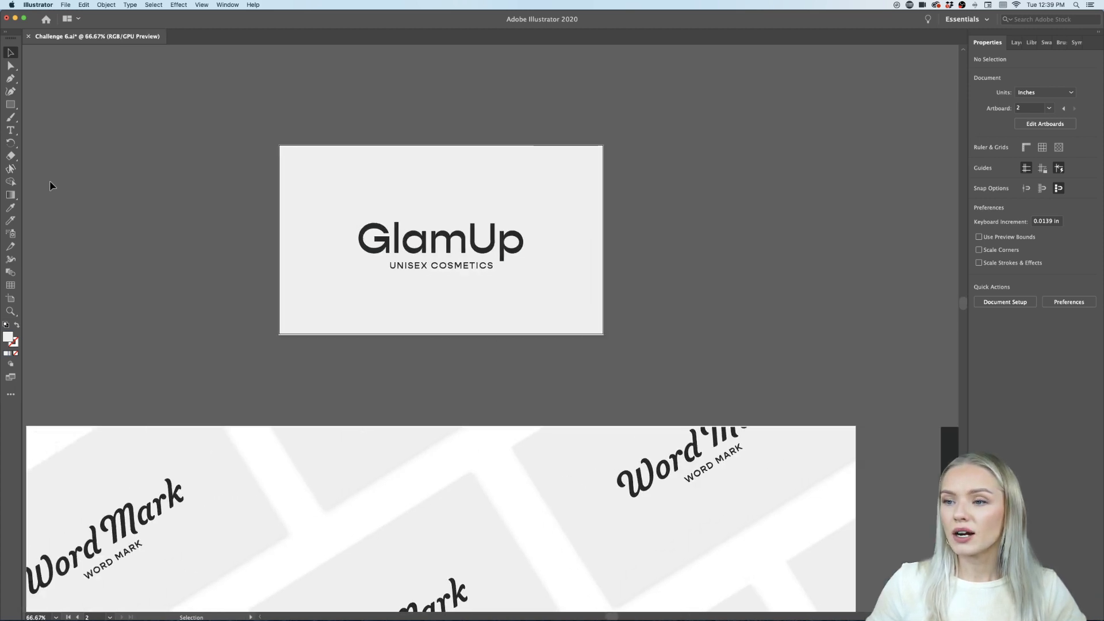
pyautogui.scroll(-1, 50, 185)
pyautogui.hscroll(-3, 50, 185)
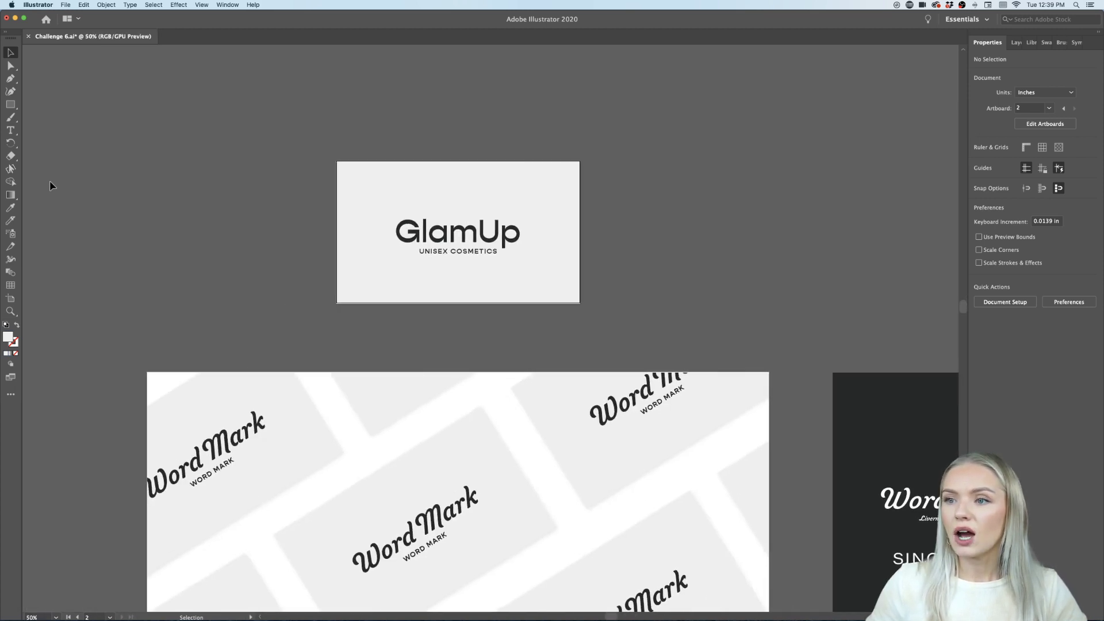
pyautogui.click(10, 301)
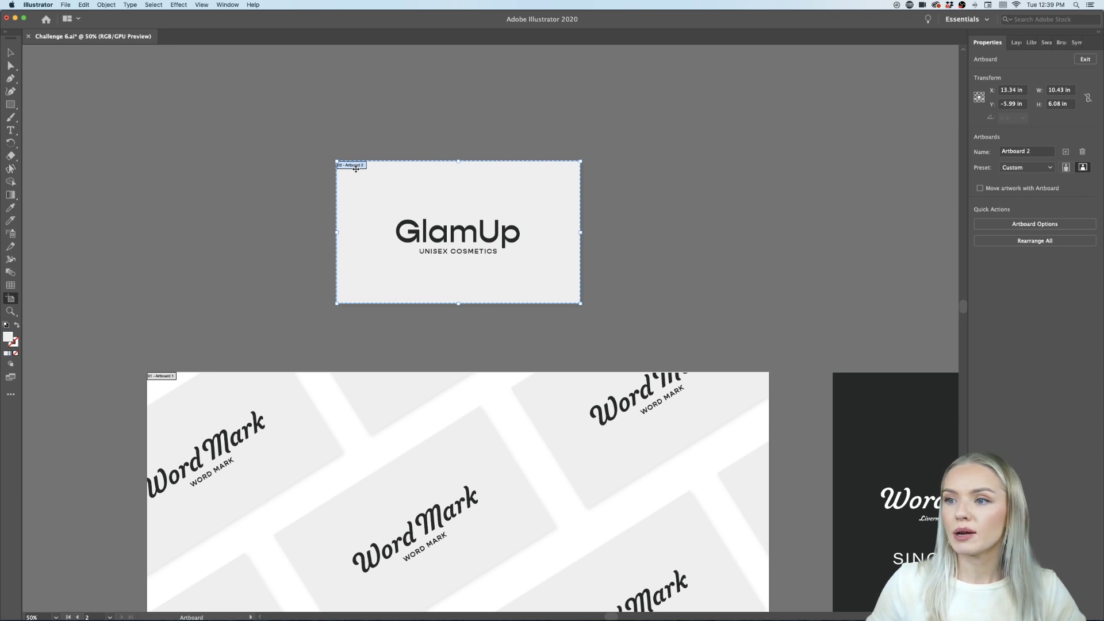
pyautogui.moveTo(356, 169); pyautogui.dragTo(168, 168)
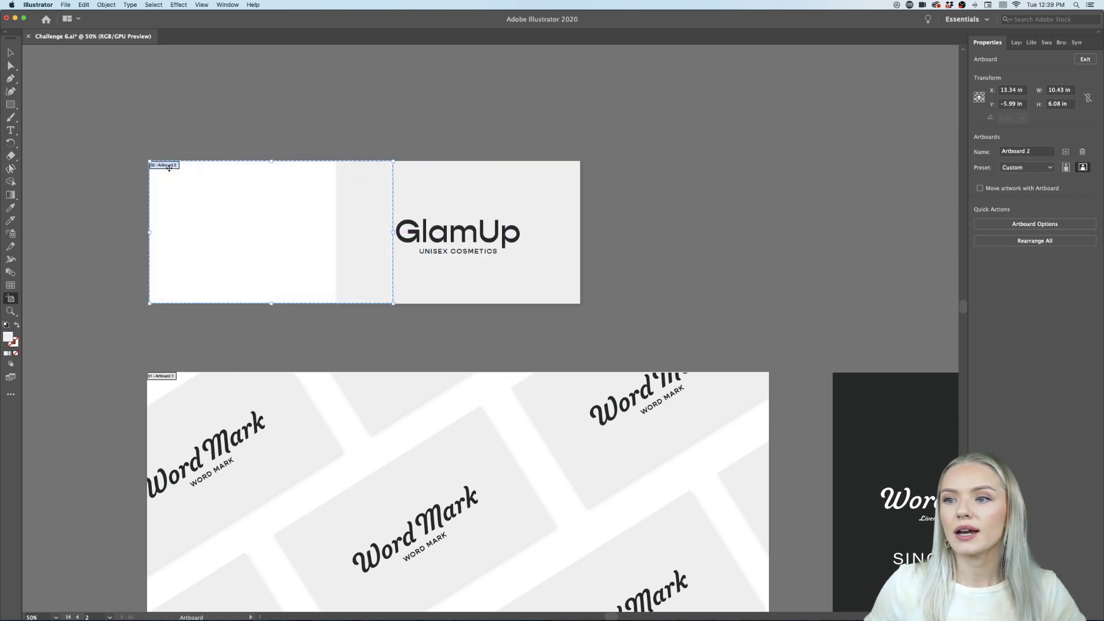
pyautogui.press('super+z')
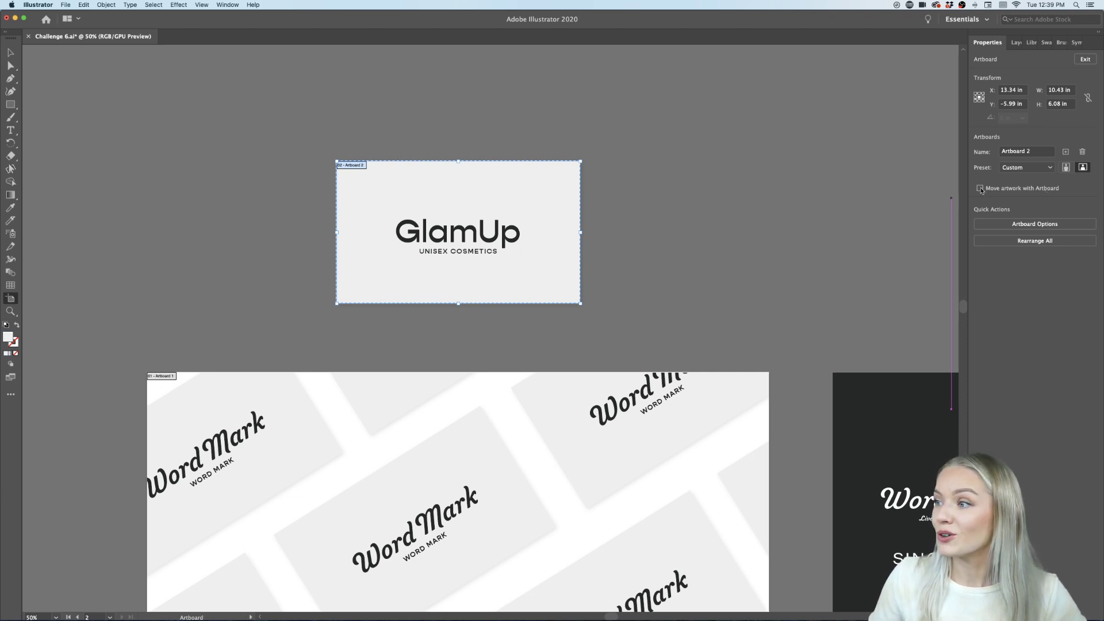
# Move Artboard 2 left with its GlamUp artwork, then Alt-drag a copy to its right.
pyautogui.click(980, 189)
pyautogui.moveTo(355, 165); pyautogui.dragTo(178, 165)
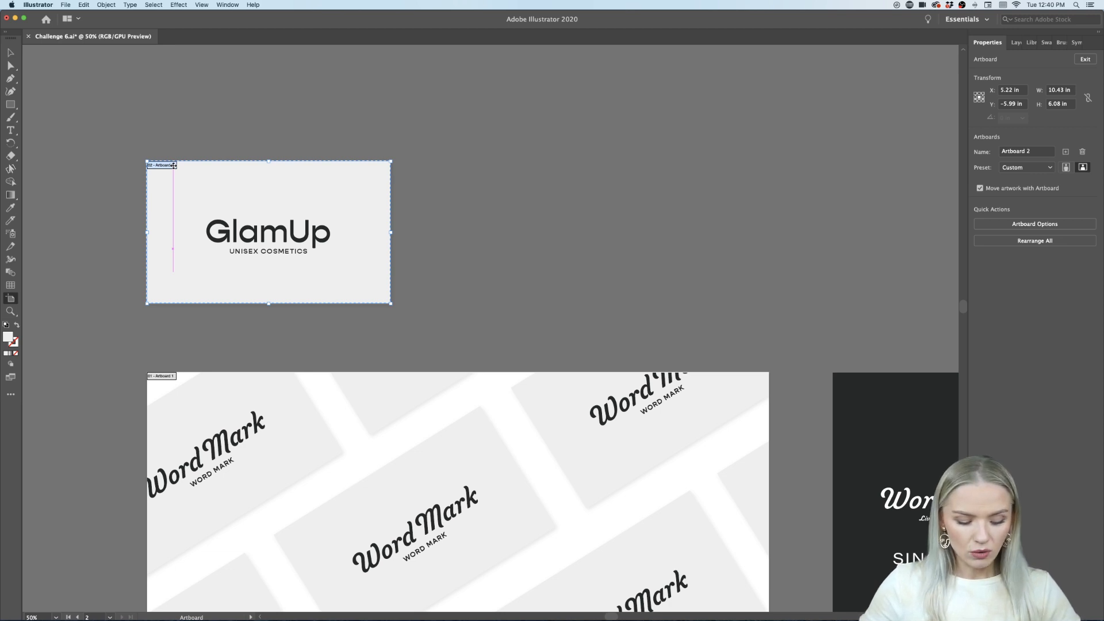
pyautogui.moveTo(174, 167); pyautogui.dragTo(514, 171)
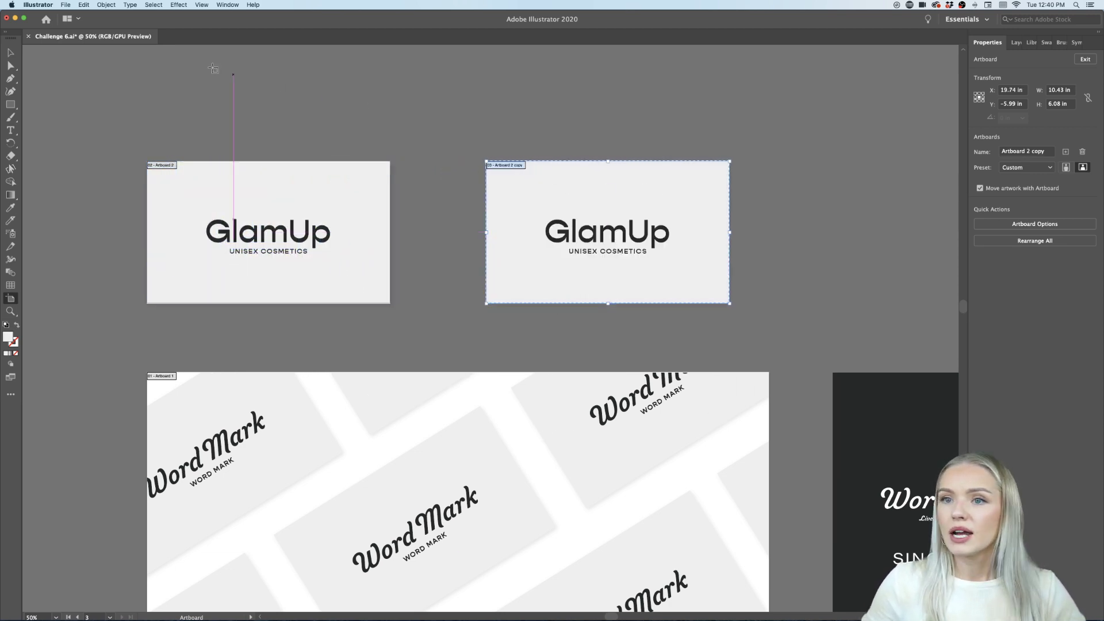
pyautogui.click(10, 52)
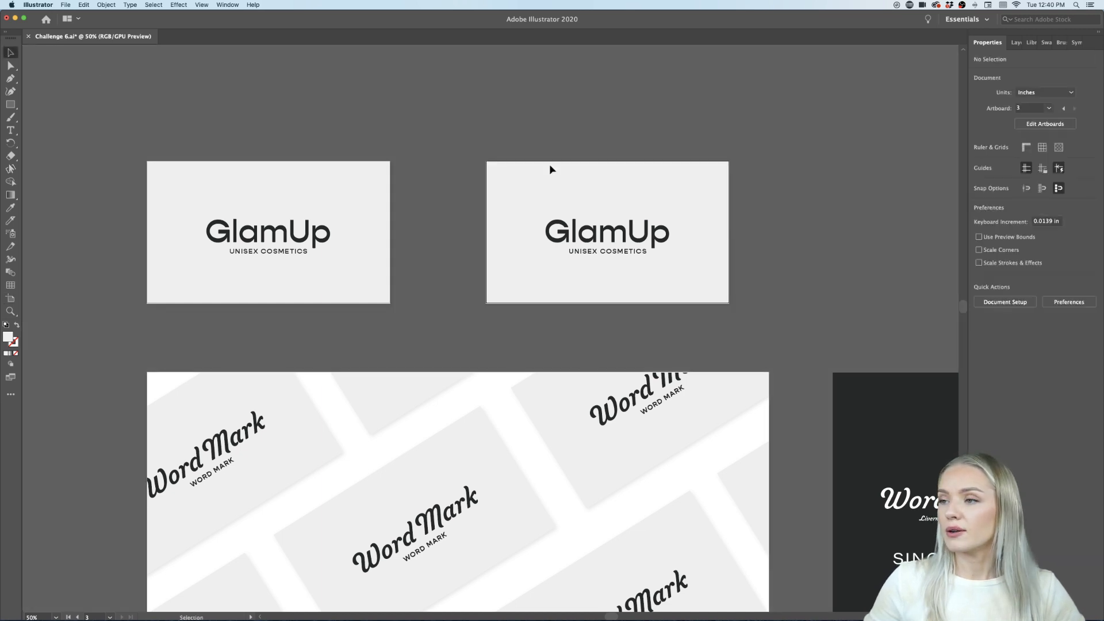
# At 100% zoom, scale the GlamUp wordmark down and move it upward.
pyautogui.press('super+1')
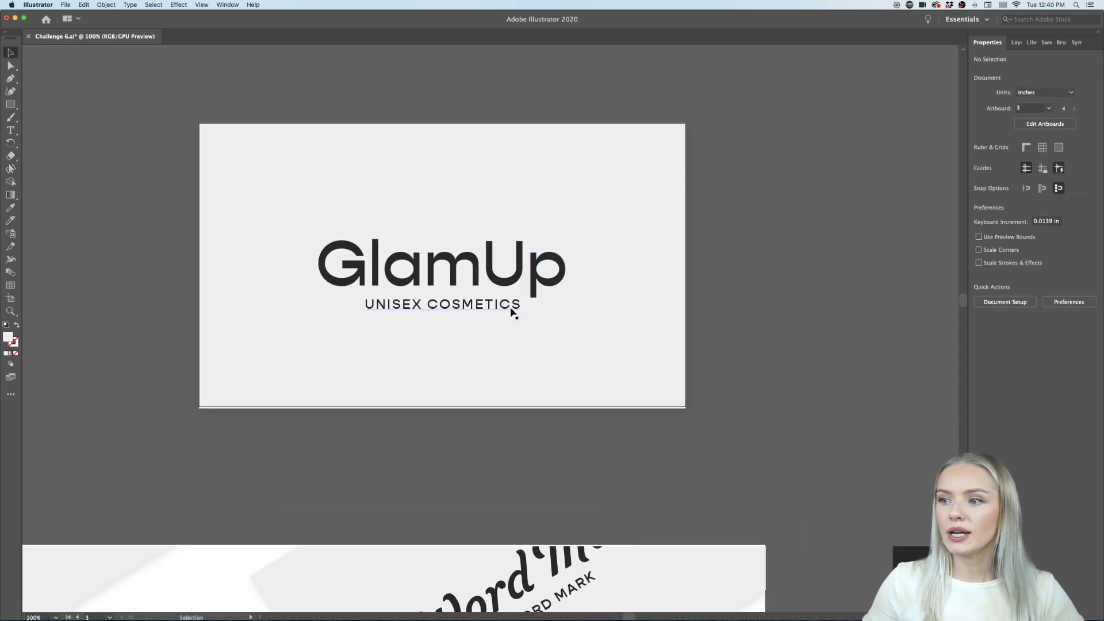
pyautogui.click(519, 270)
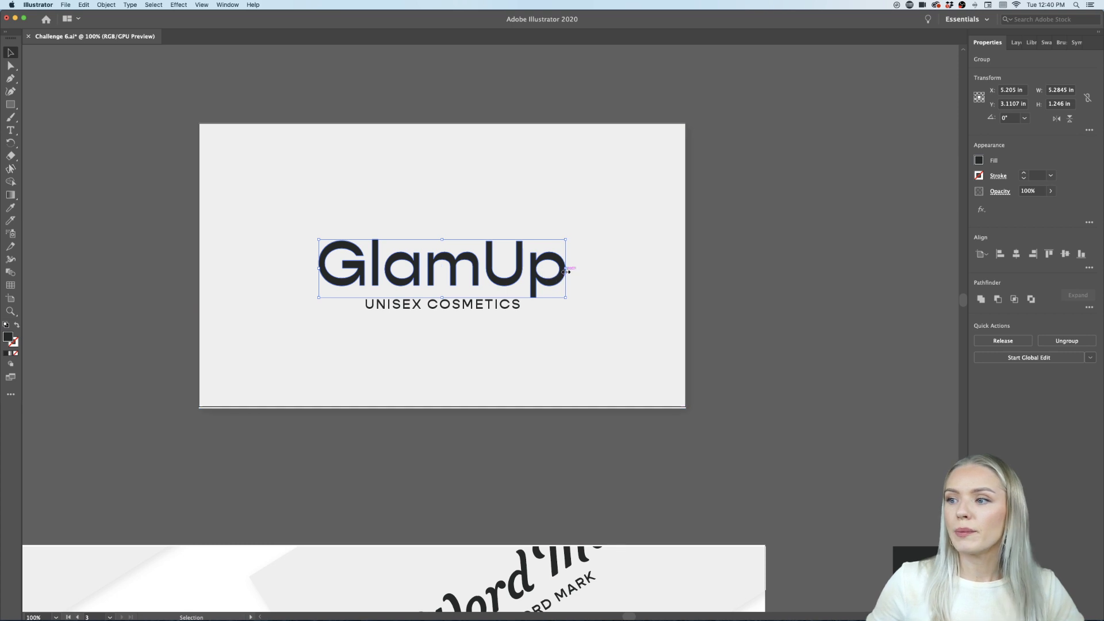
pyautogui.moveTo(566, 270); pyautogui.dragTo(498, 190)
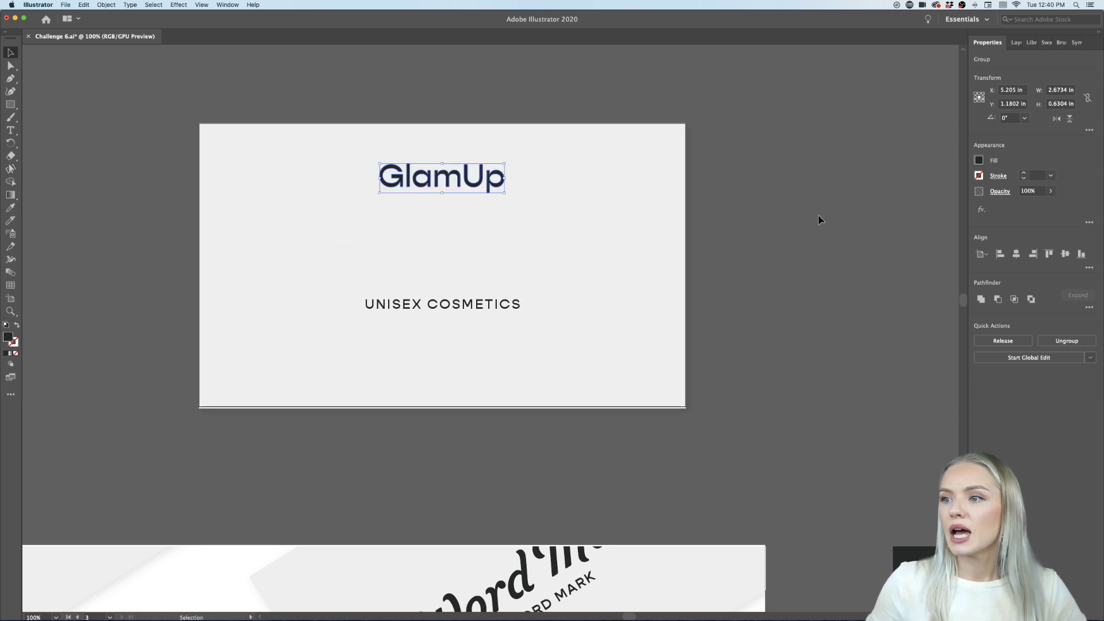
pyautogui.click(818, 218)
# Draw a dark 10.43 × 2.15 in rectangle across the card's top.
pyautogui.scroll(2, 572, 198)
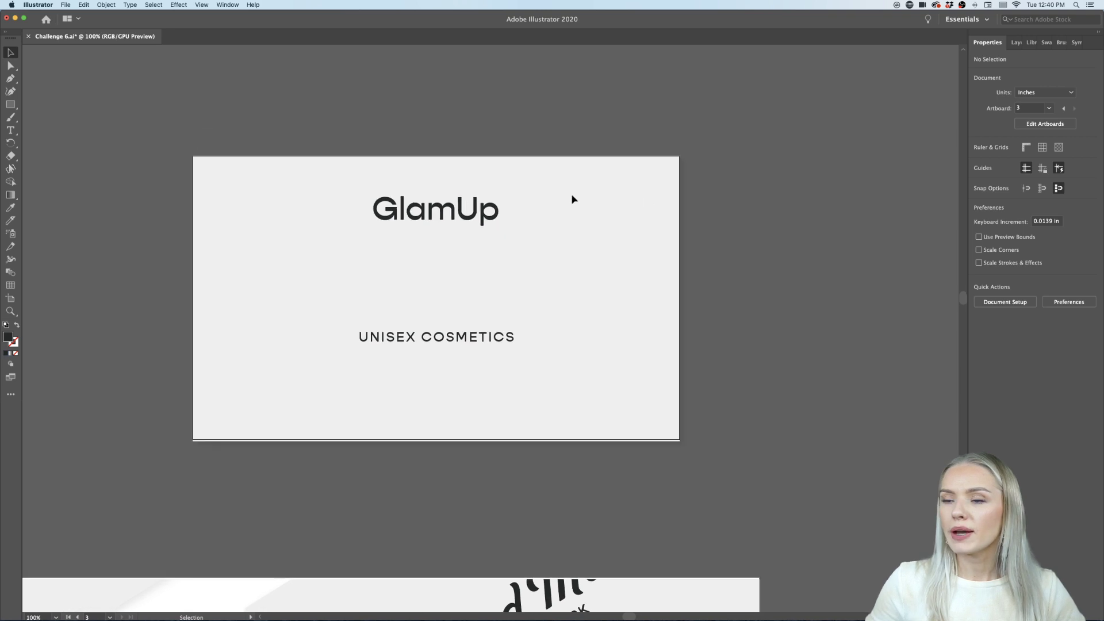
pyautogui.click(11, 105)
pyautogui.moveTo(194, 156); pyautogui.dragTo(682, 259)
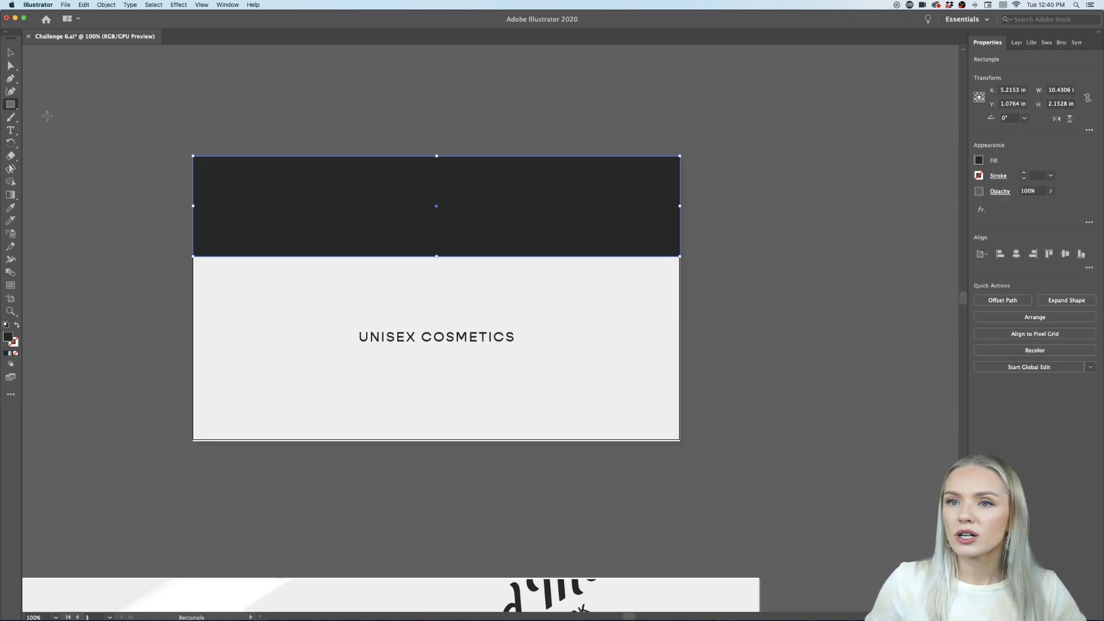
pyautogui.click(9, 51)
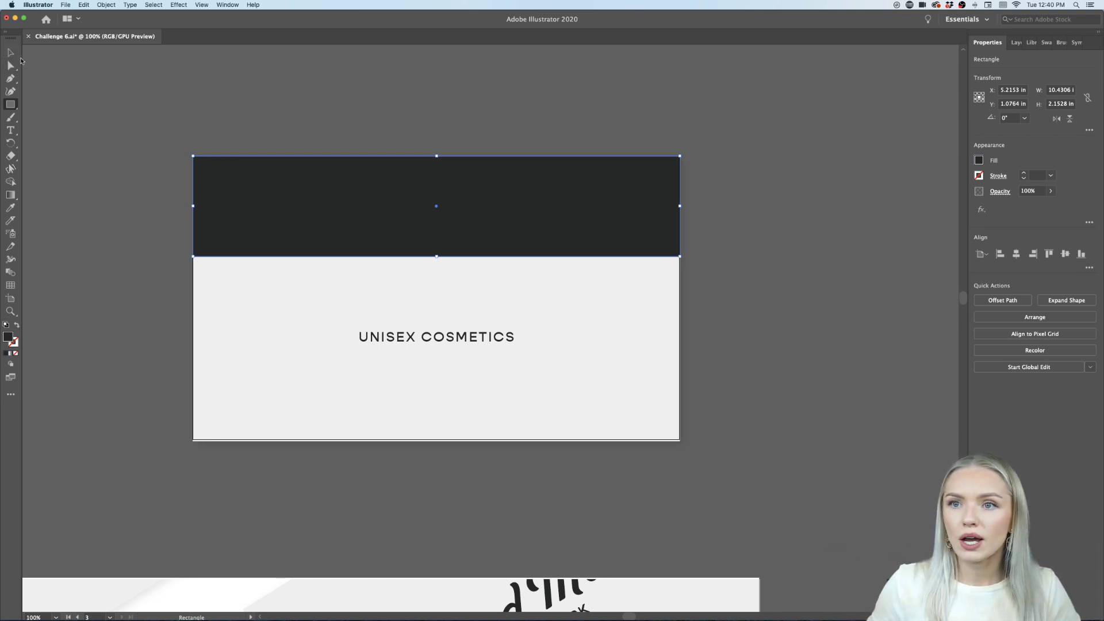
pyautogui.click(12, 53)
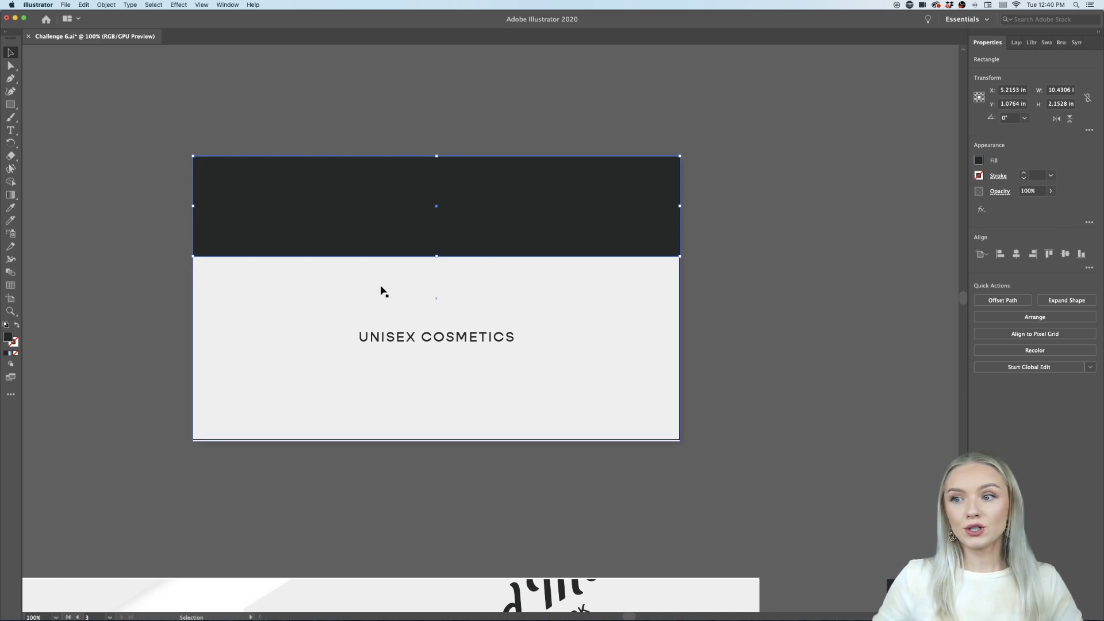
# Send the dark band to the back and lower the light background's top edge below it.
pyautogui.rightClick(354, 249)
pyautogui.moveTo(401, 397)
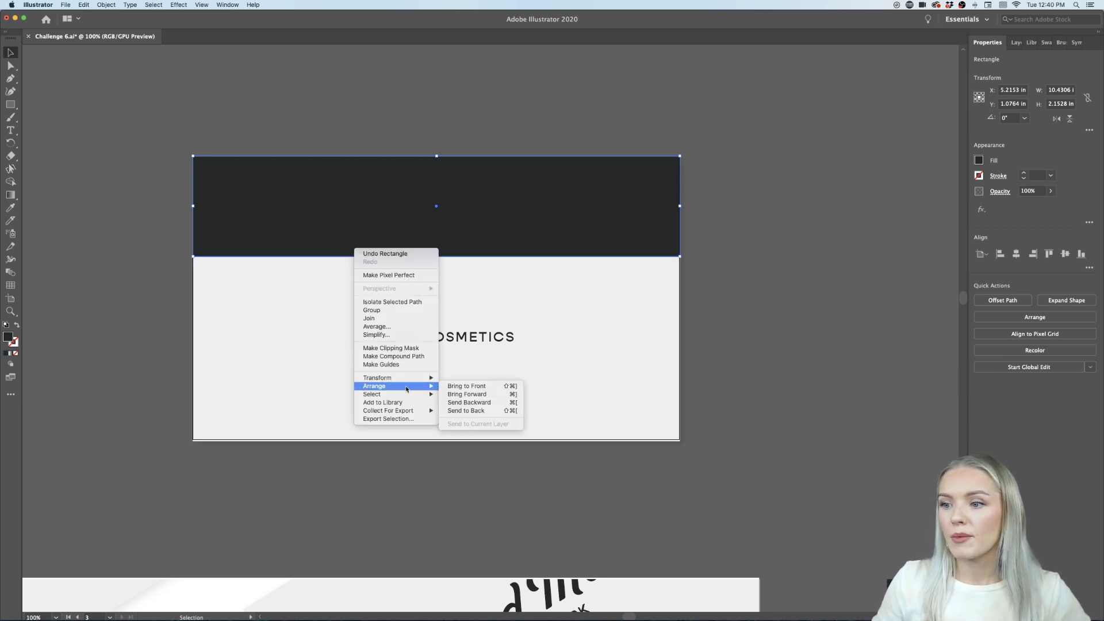
pyautogui.click(473, 410)
pyautogui.click(636, 323)
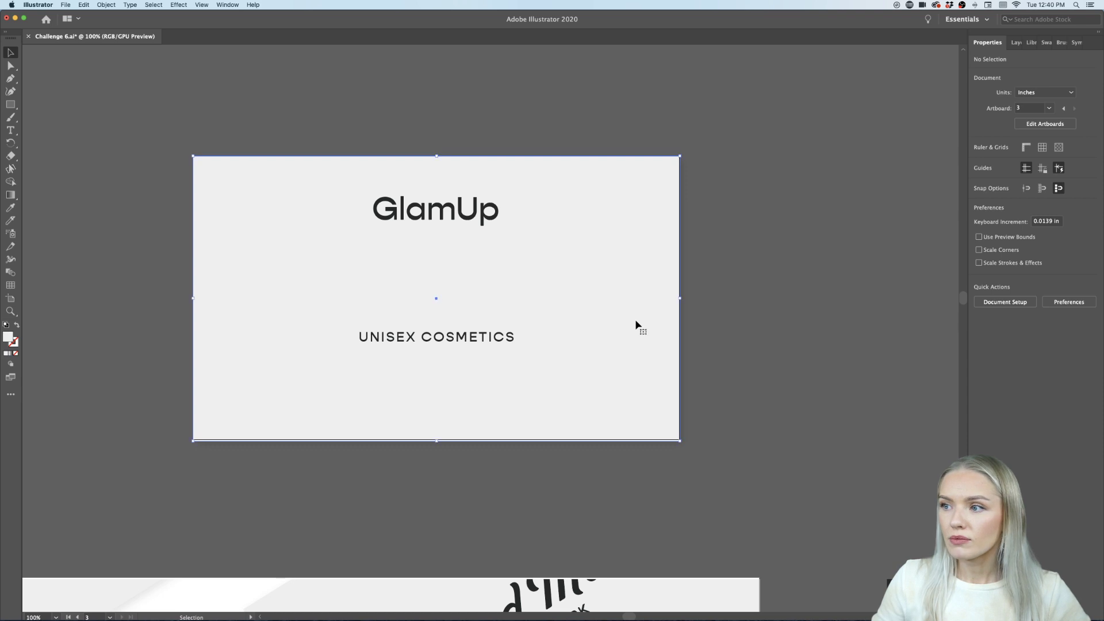
pyautogui.moveTo(436, 156); pyautogui.dragTo(436, 256)
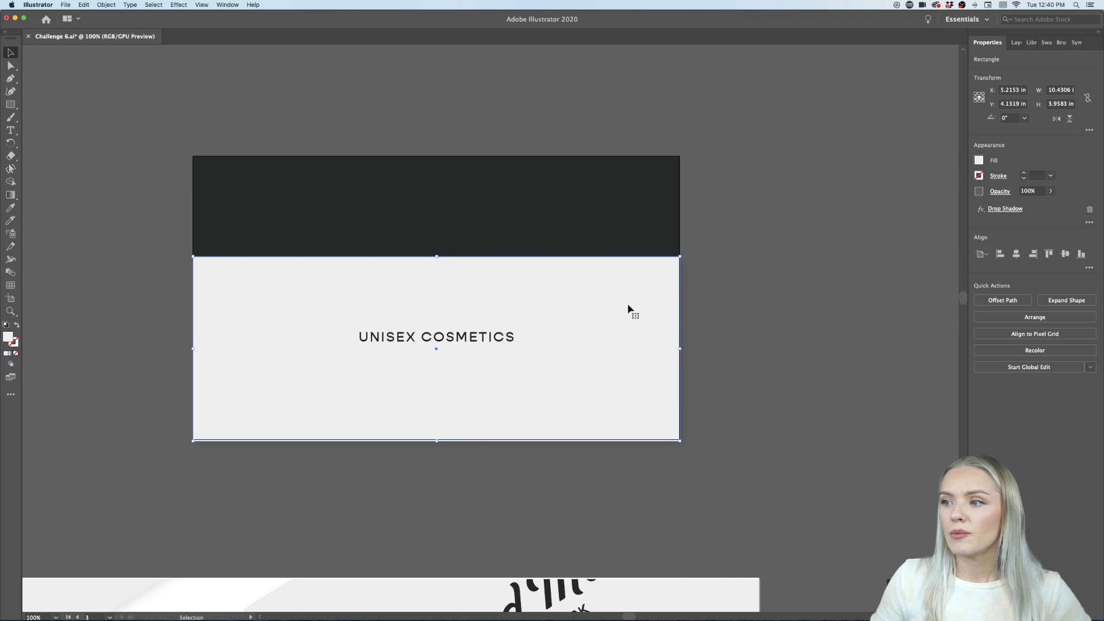
pyautogui.click(729, 296)
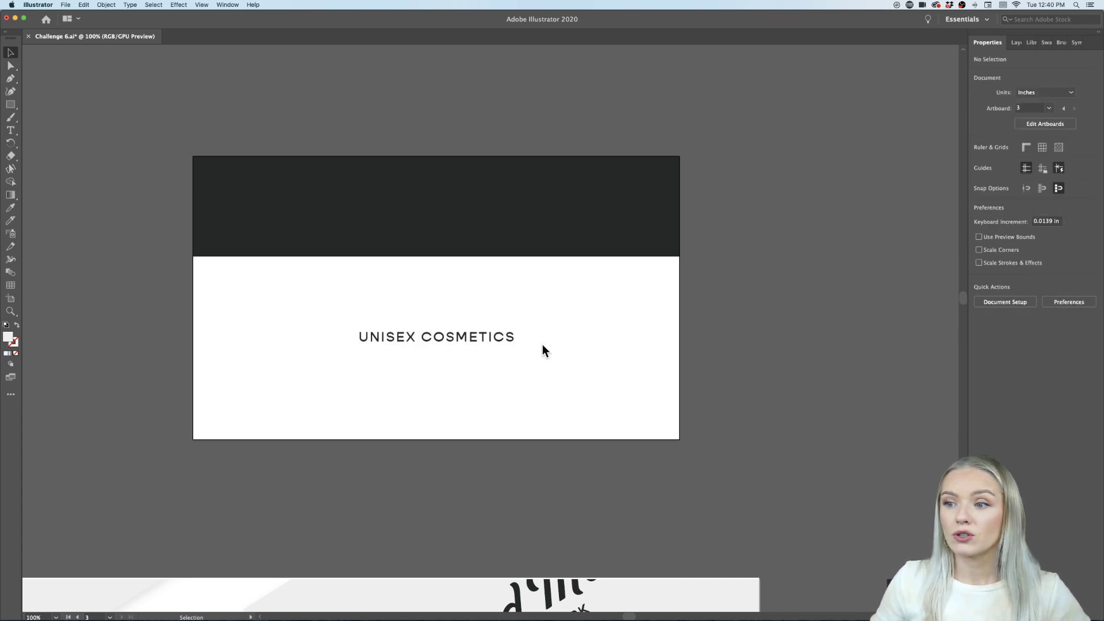
# Raise UNISEX COSMETICS just below the band and bring the GlamUp logo to the front.
pyautogui.moveTo(471, 340); pyautogui.dragTo(470, 282)
pyautogui.click(502, 389)
pyautogui.press('super+shift+v')
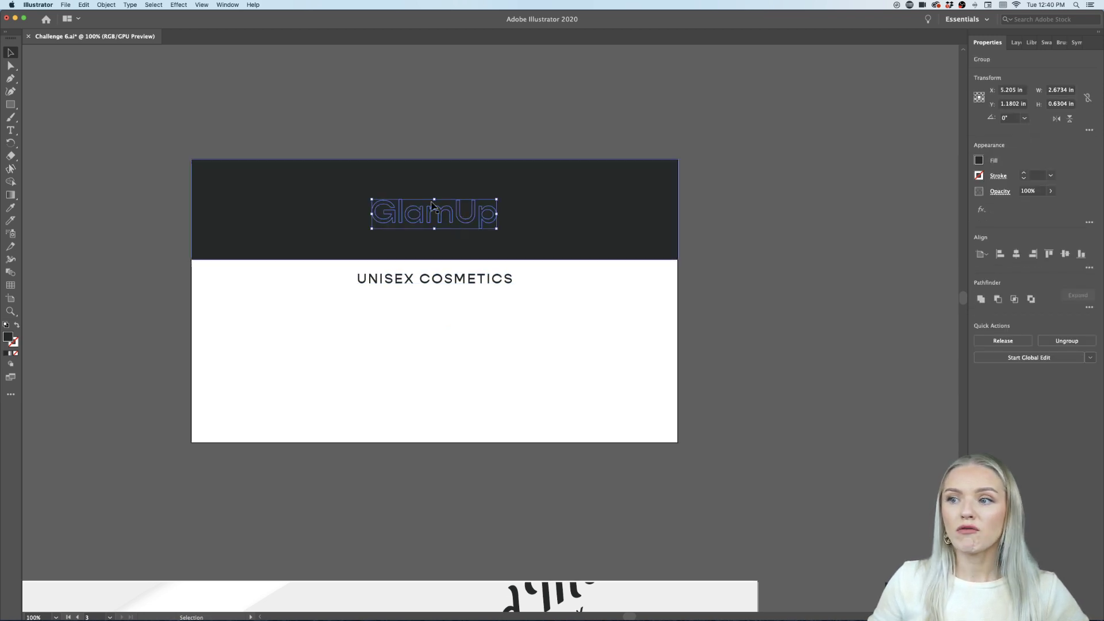
pyautogui.click(690, 219)
pyautogui.click(458, 219)
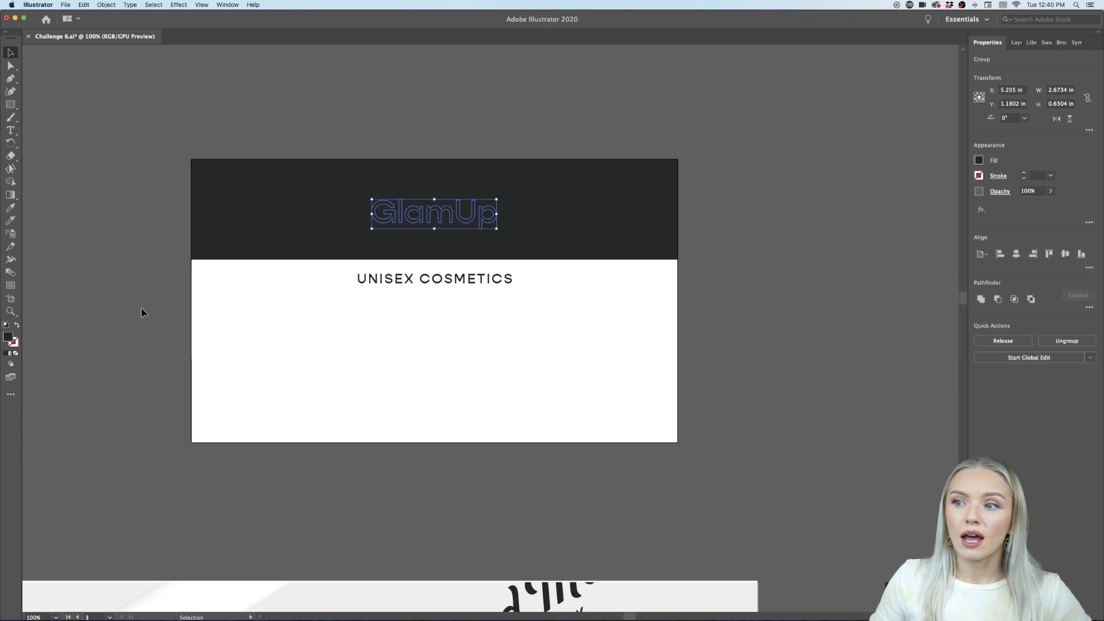
# Fill the GlamUp logo with light grey efefef and move it to the band's left side.
pyautogui.doubleClick(11, 339)
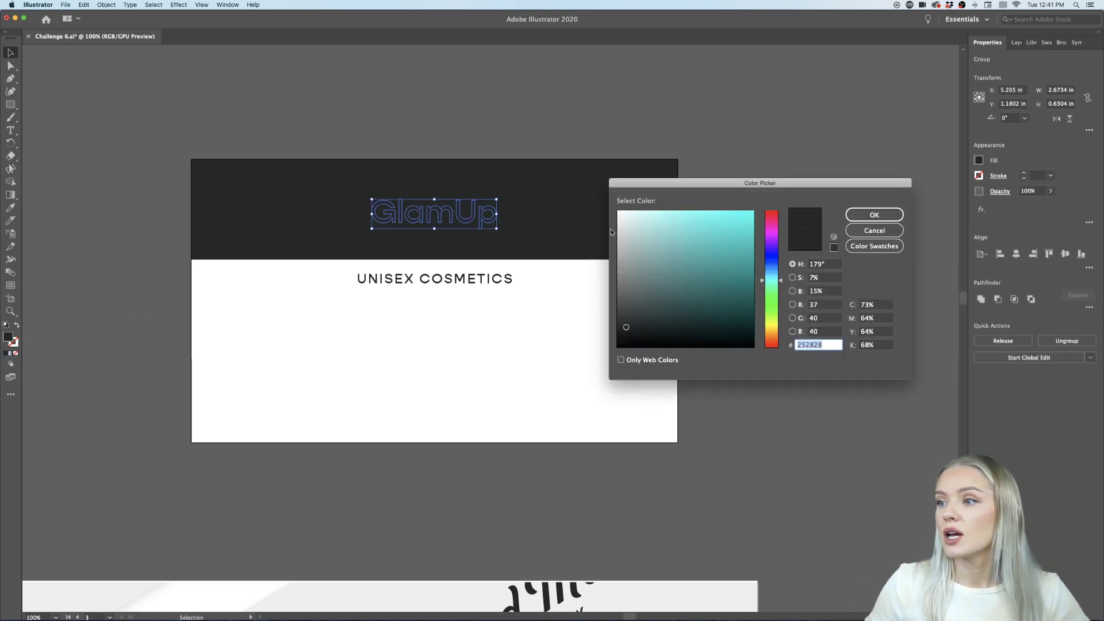
pyautogui.write('efefef')
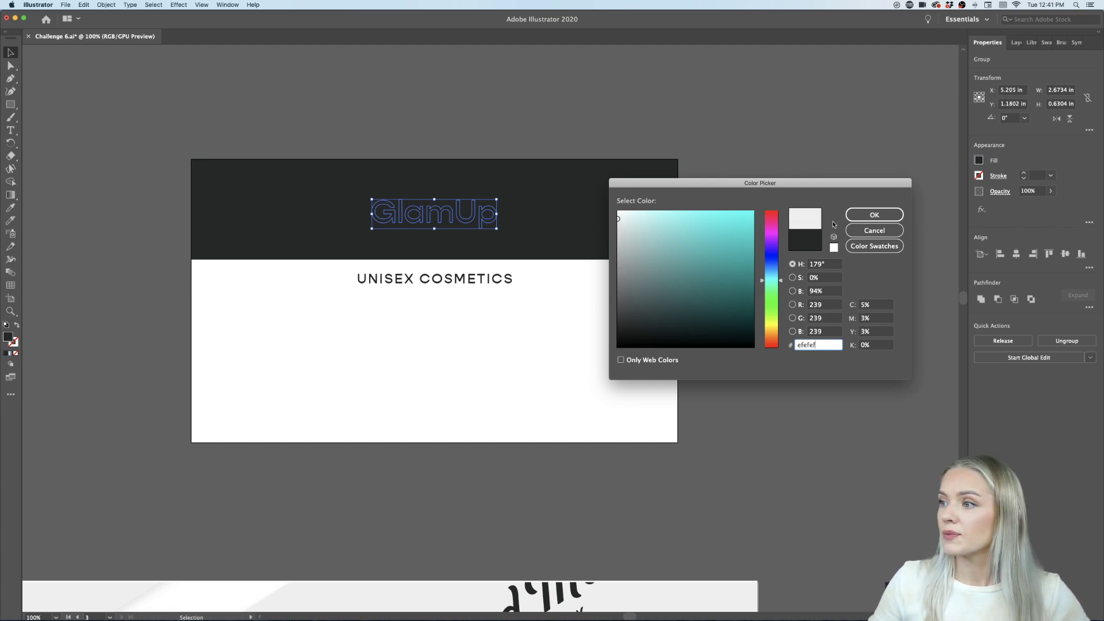
pyautogui.click(874, 215)
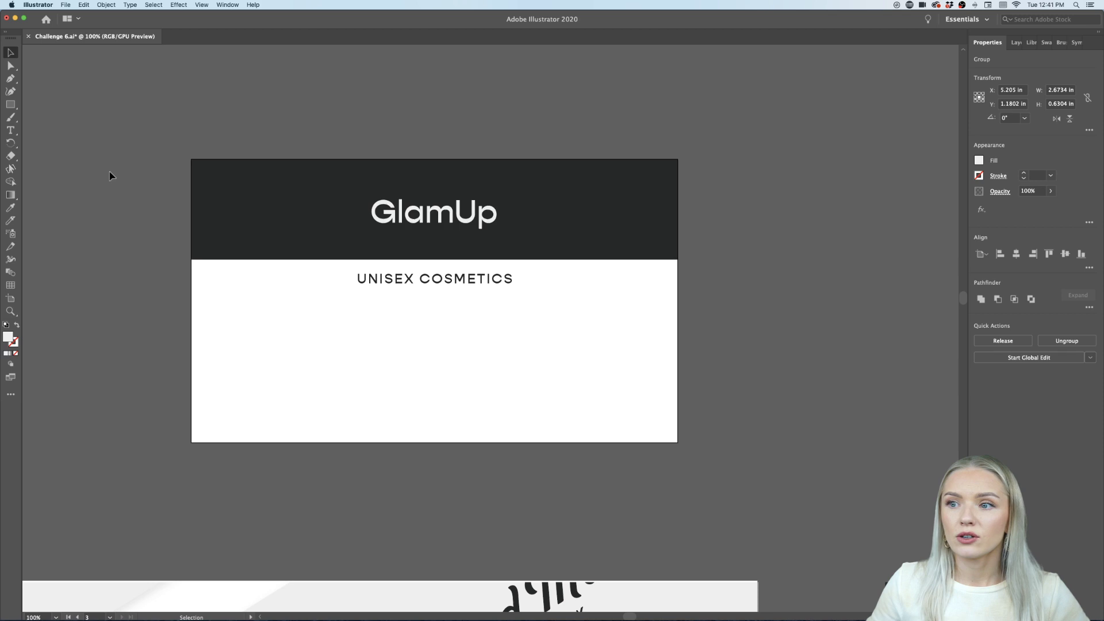
pyautogui.click(110, 171)
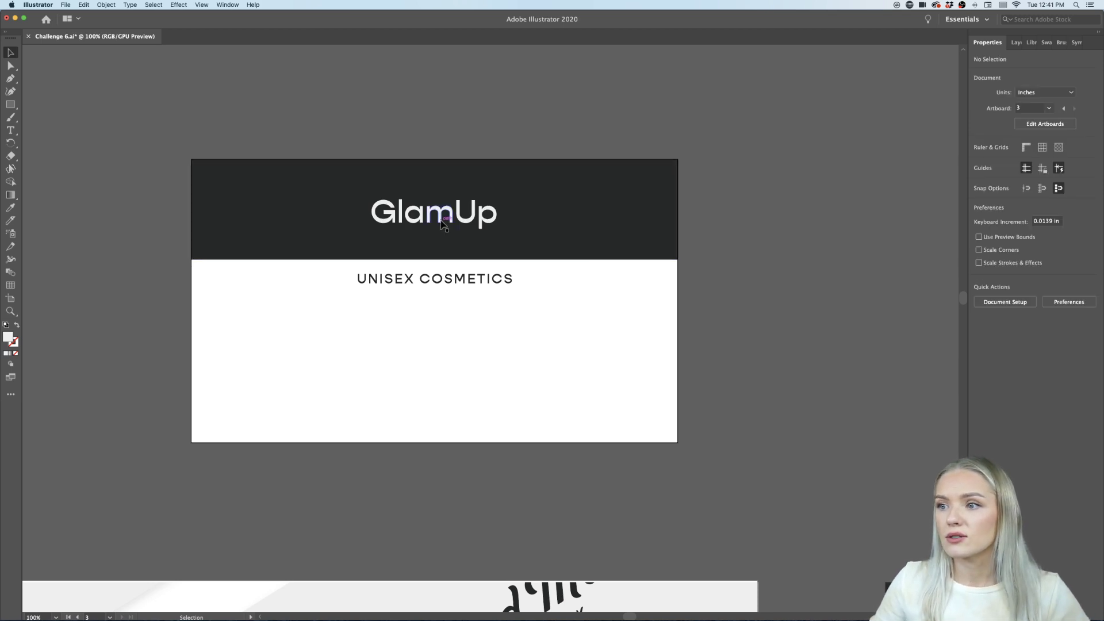
pyautogui.moveTo(442, 225); pyautogui.dragTo(301, 220)
pyautogui.moveTo(444, 277); pyautogui.dragTo(514, 229)
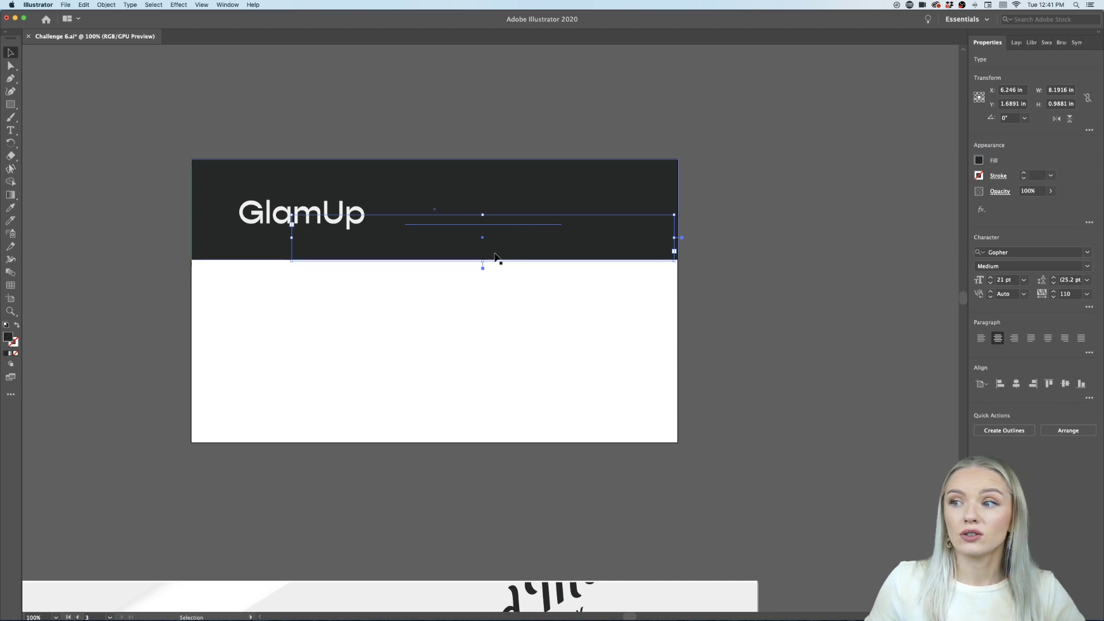
# Copy GlamUp's light fill onto the UNISEX COSMETICS tagline and set it to 25 pt.
pyautogui.click(11, 208)
pyautogui.click(269, 207)
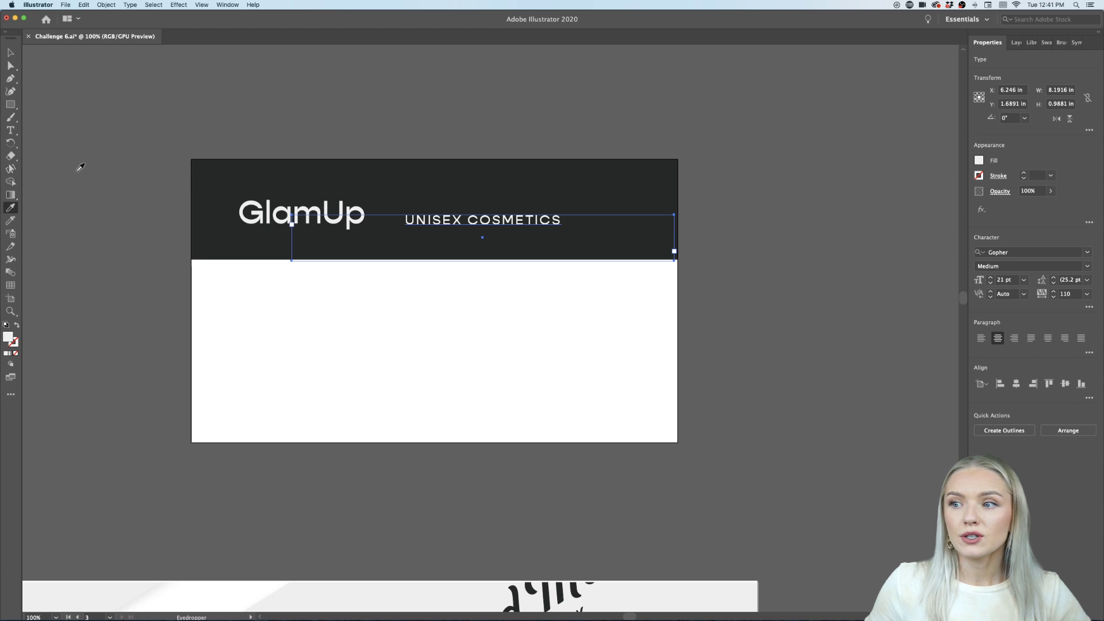
pyautogui.press('v')
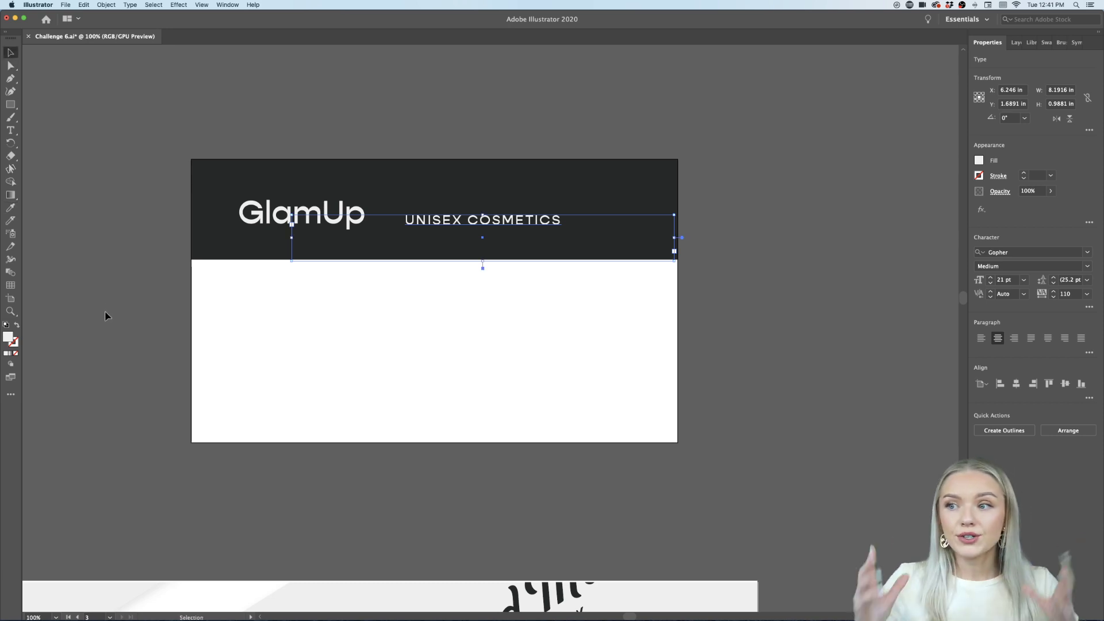
pyautogui.click(991, 277)
pyautogui.click(991, 278)
pyautogui.click(992, 278)
pyautogui.click(991, 278)
pyautogui.click(991, 277)
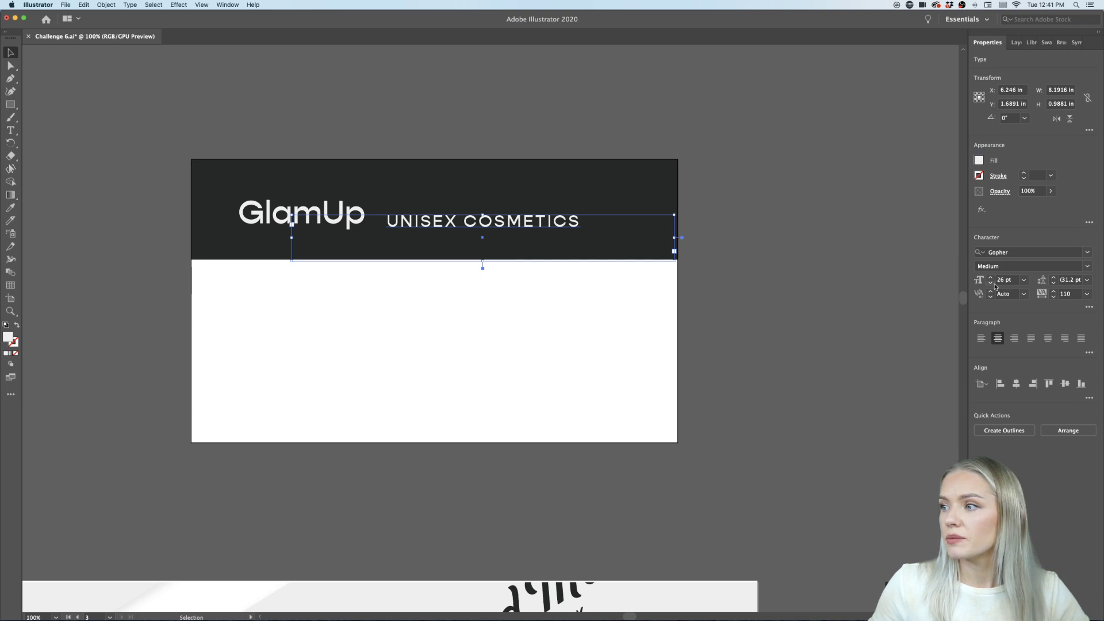
pyautogui.click(991, 282)
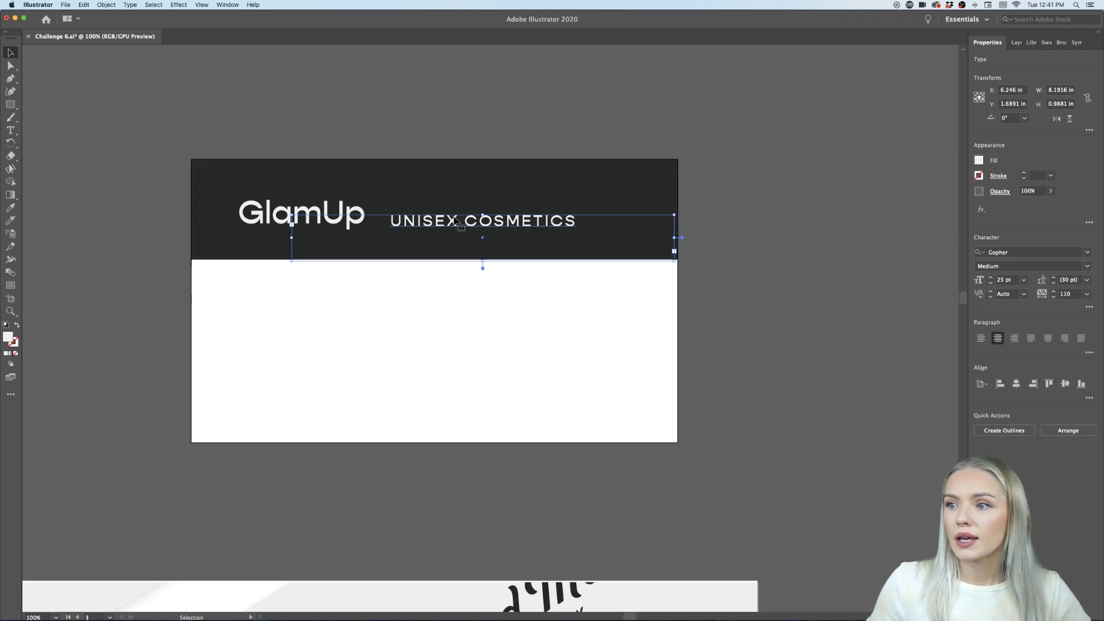
# Position the tagline inside the dark band to the right of the GlamUp logo.
pyautogui.moveTo(463, 221); pyautogui.dragTo(506, 220)
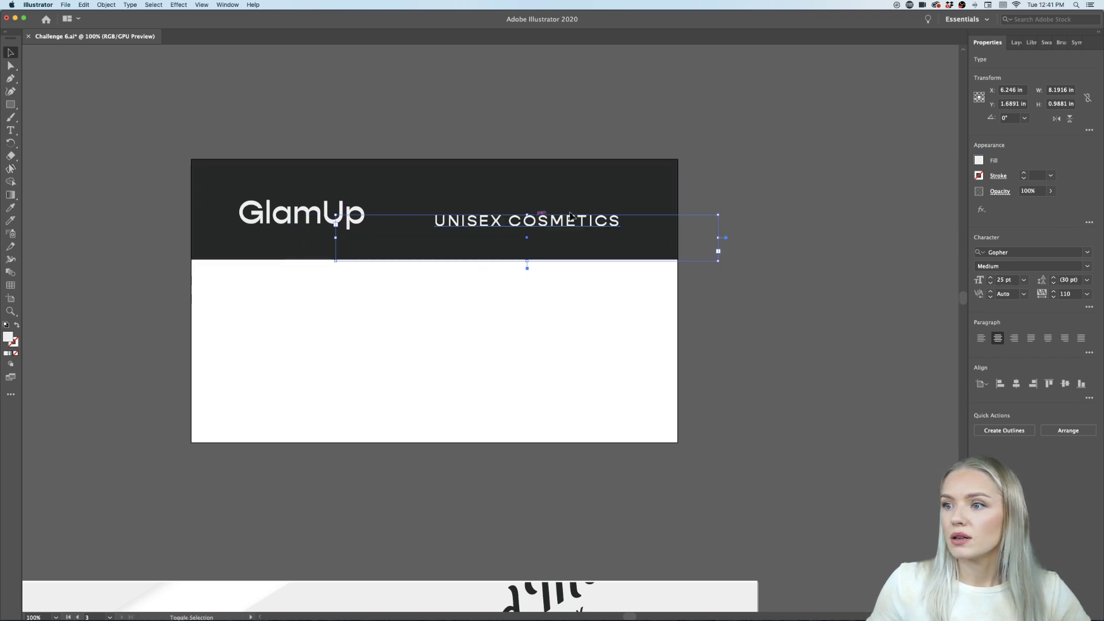
pyautogui.click(789, 199)
pyautogui.scroll(-2, 761, 291)
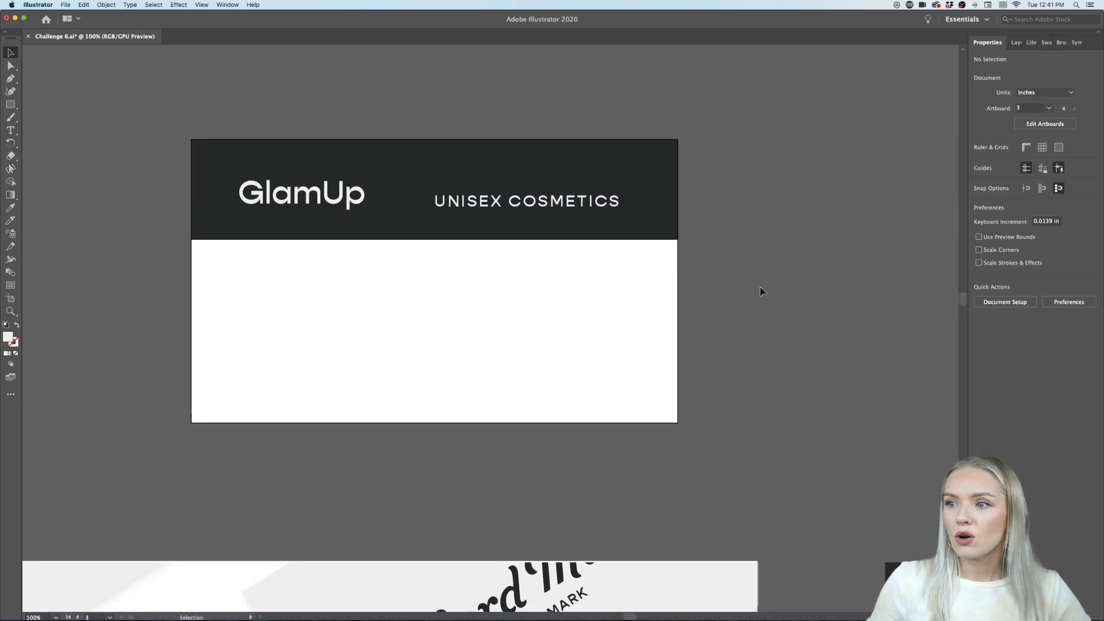
pyautogui.moveTo(462, 206); pyautogui.dragTo(464, 204)
pyautogui.click(747, 202)
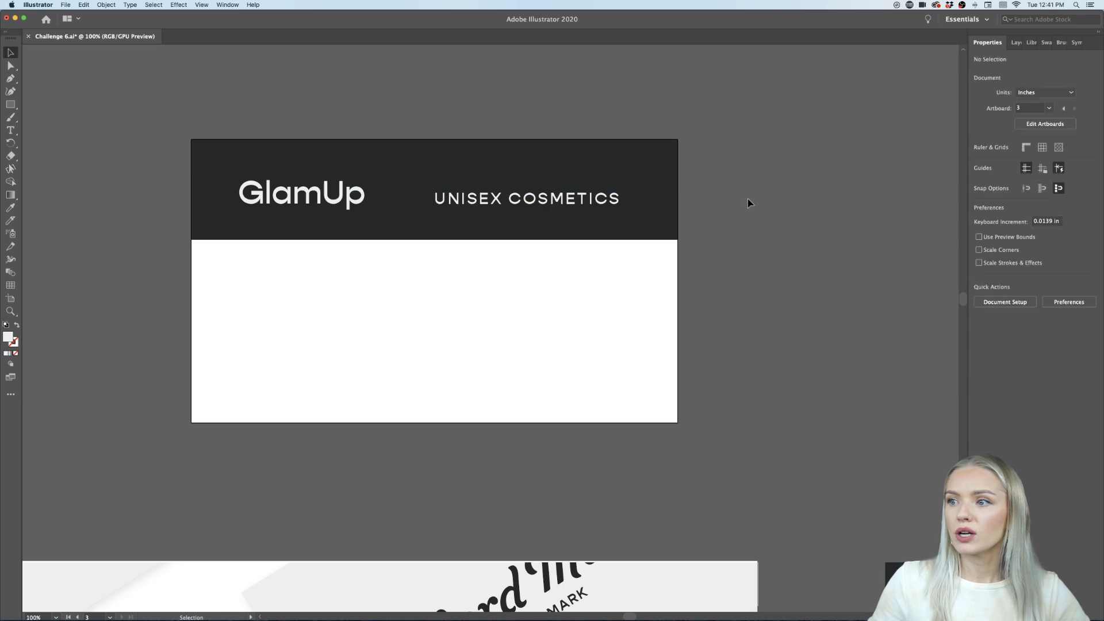
pyautogui.scroll(3, 394, 361)
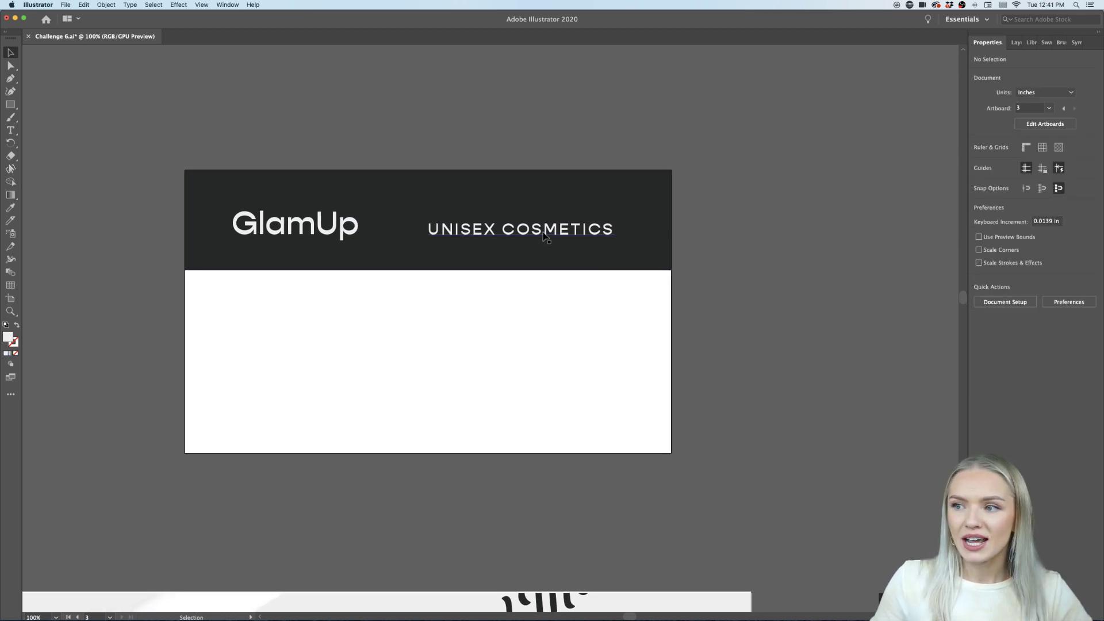
pyautogui.scroll(-8, 557, 274)
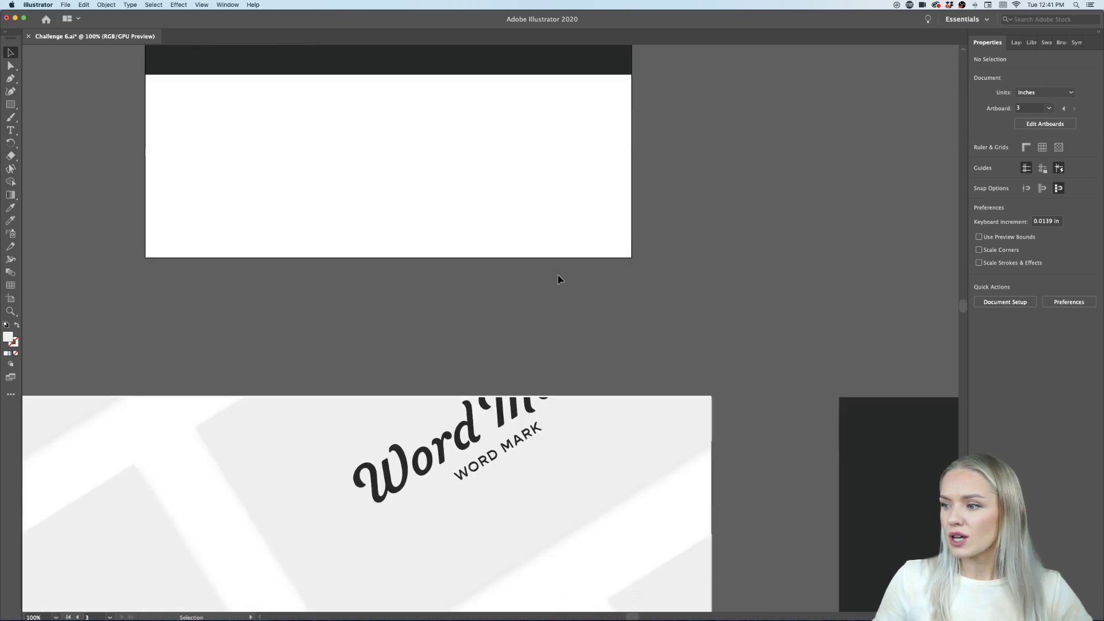
# Copy the Acumin Variable Concept sample line onto the card and give it the dark header colour.
pyautogui.press('super+minus')
pyautogui.press('super+minus')
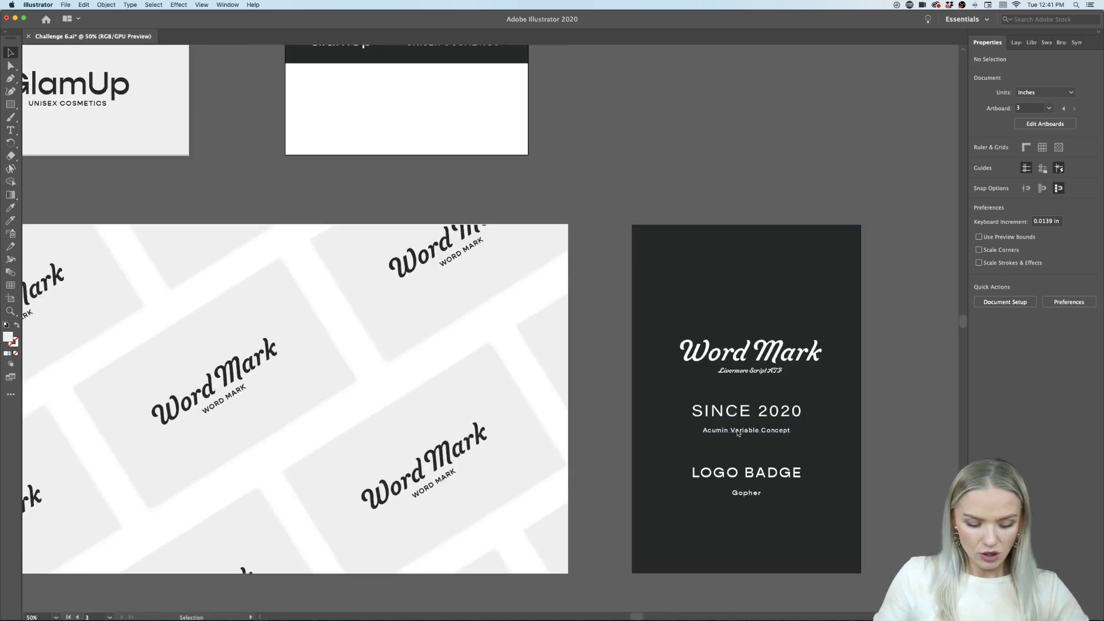
pyautogui.keyDown('alt'); pyautogui.moveTo(724, 409); pyautogui.dragTo(382, 104); pyautogui.keyUp('alt')
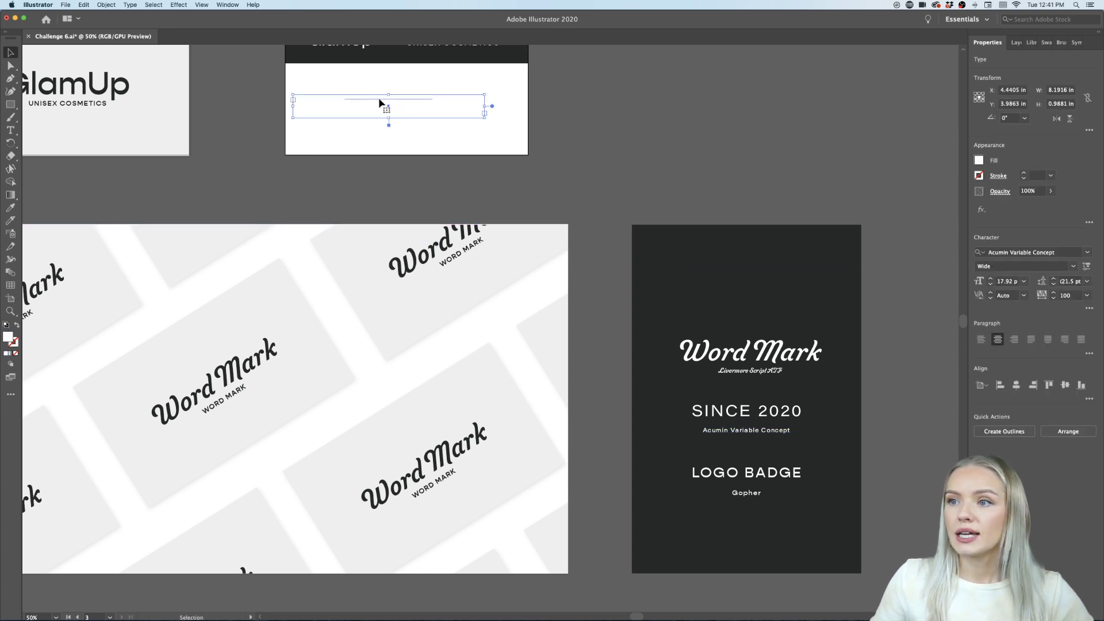
pyautogui.scroll(5, 379, 103)
pyautogui.scroll(5, 418, 175)
pyautogui.scroll(8, 419, 177)
pyautogui.hscroll(-3, 418, 177)
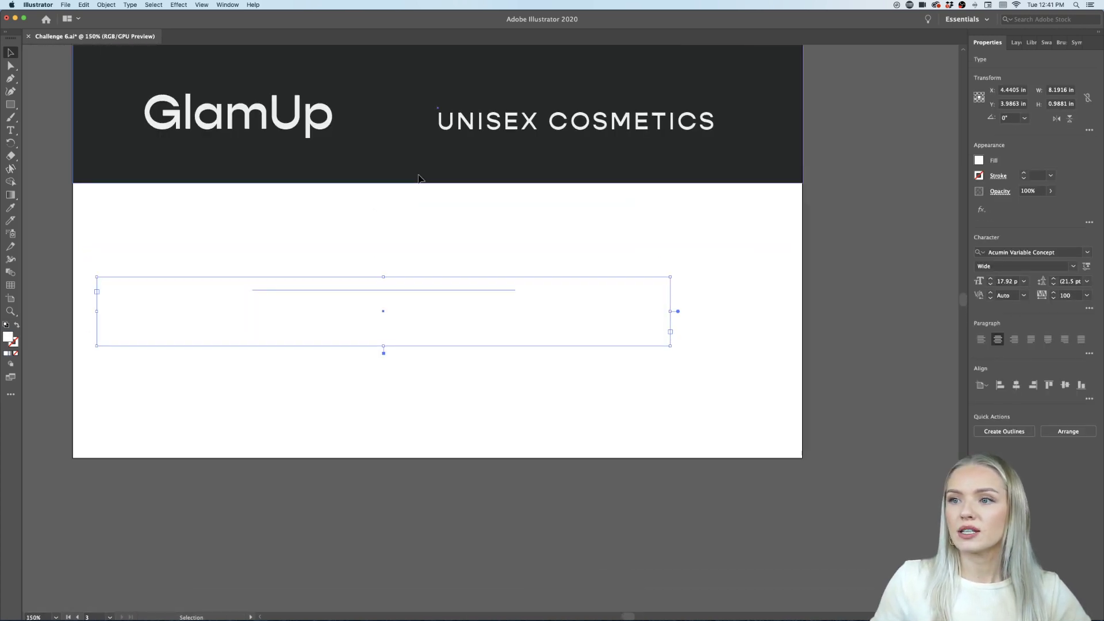
pyautogui.scroll(-2, 418, 178)
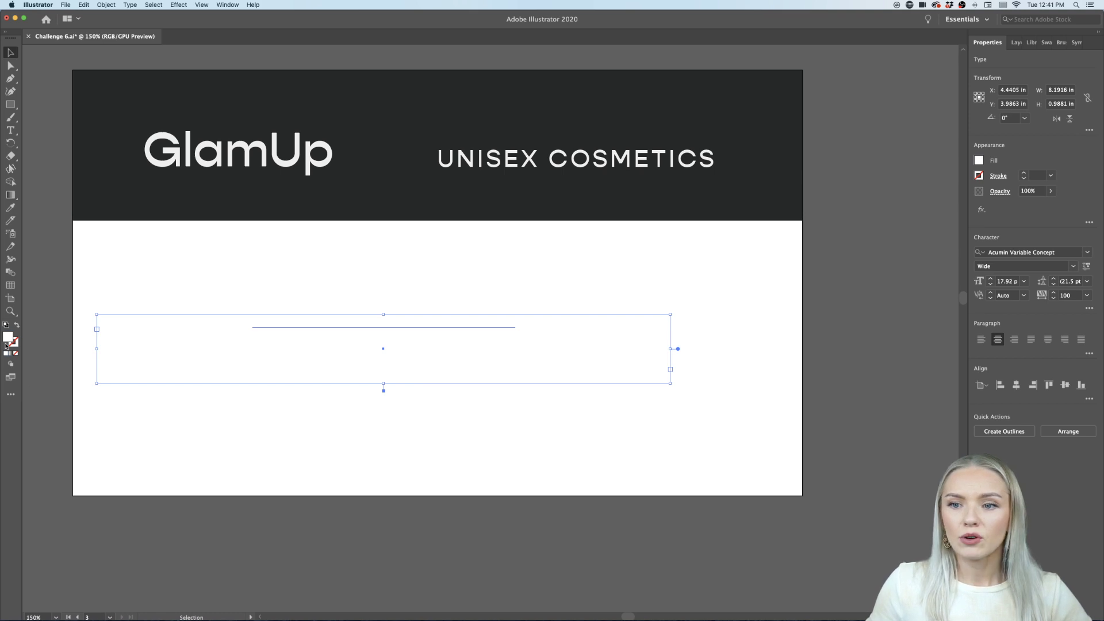
pyautogui.press('i')
pyautogui.click(353, 200)
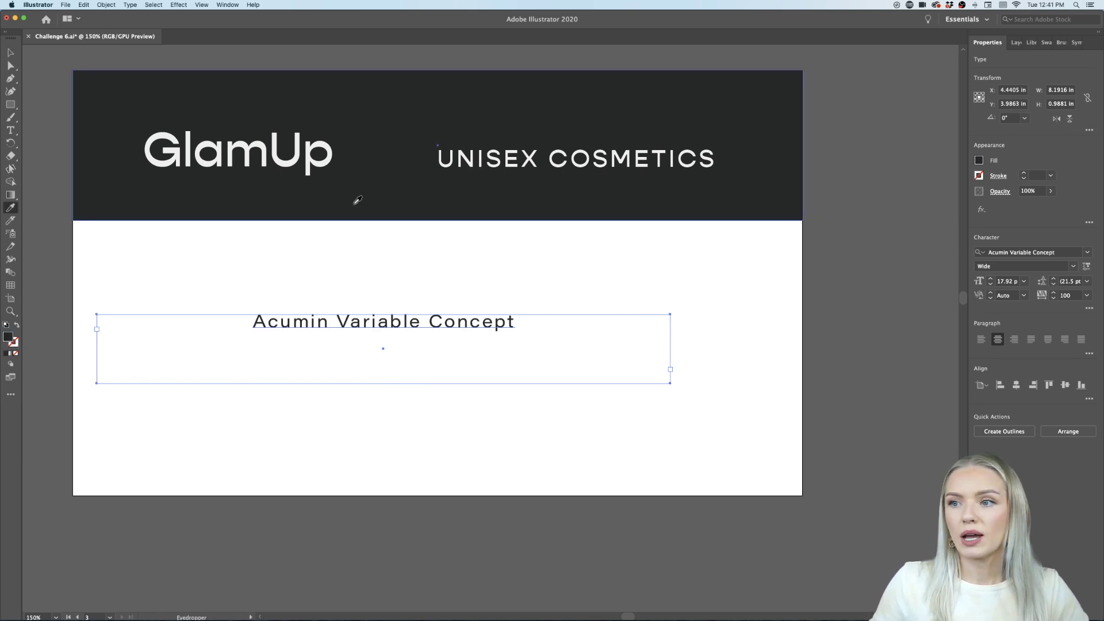
pyautogui.click(10, 52)
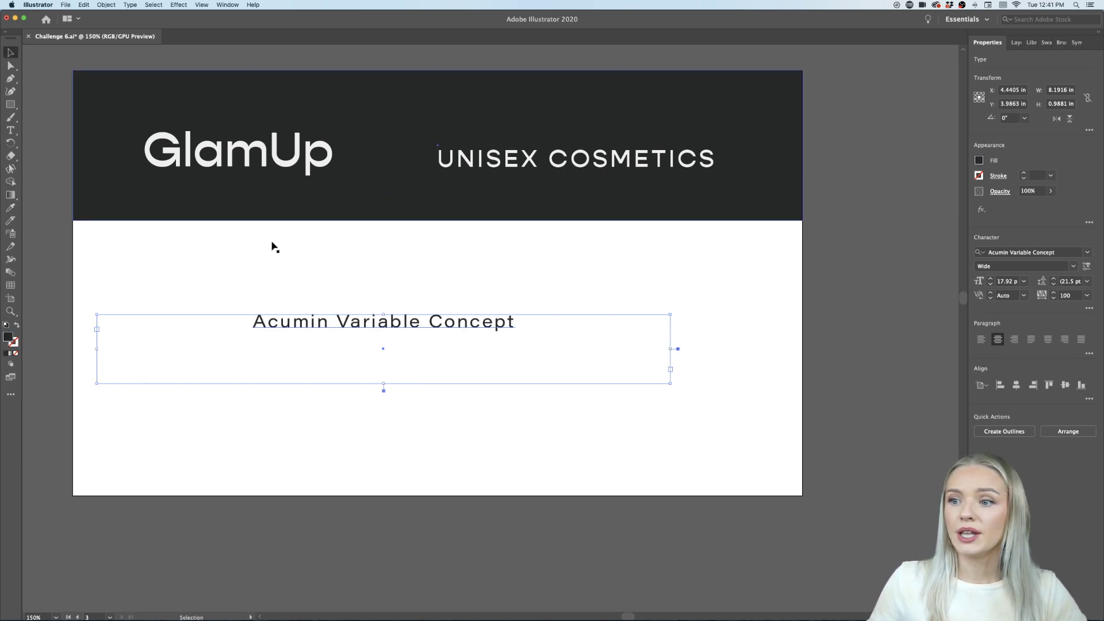
pyautogui.moveTo(436, 326); pyautogui.dragTo(478, 330)
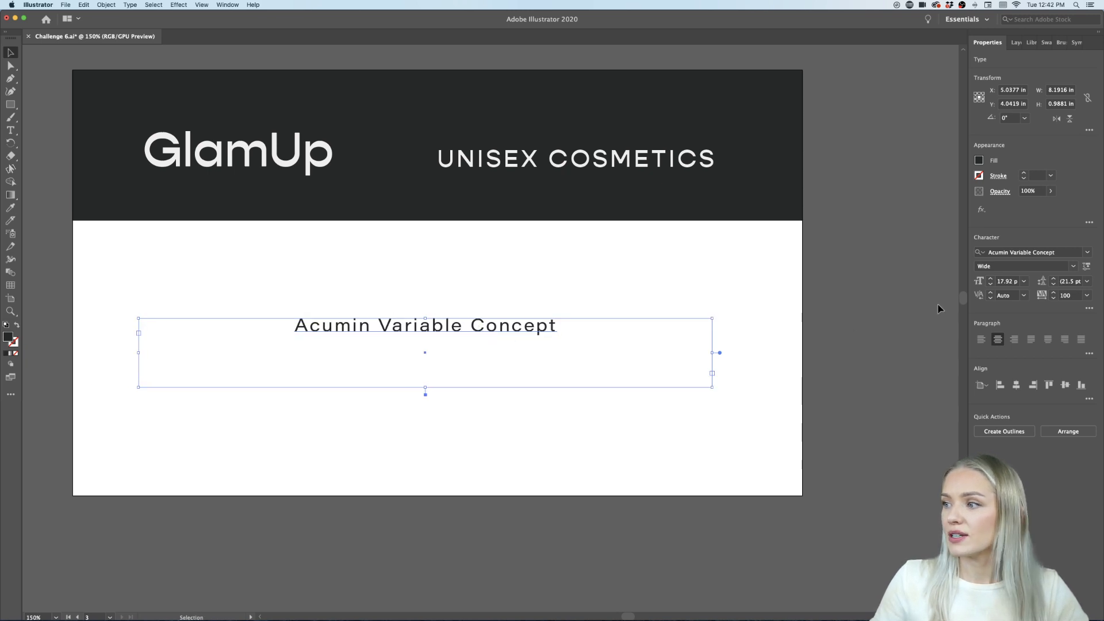
# Set the copied text to 25 pt with letter tracking 0.
pyautogui.click(991, 280)
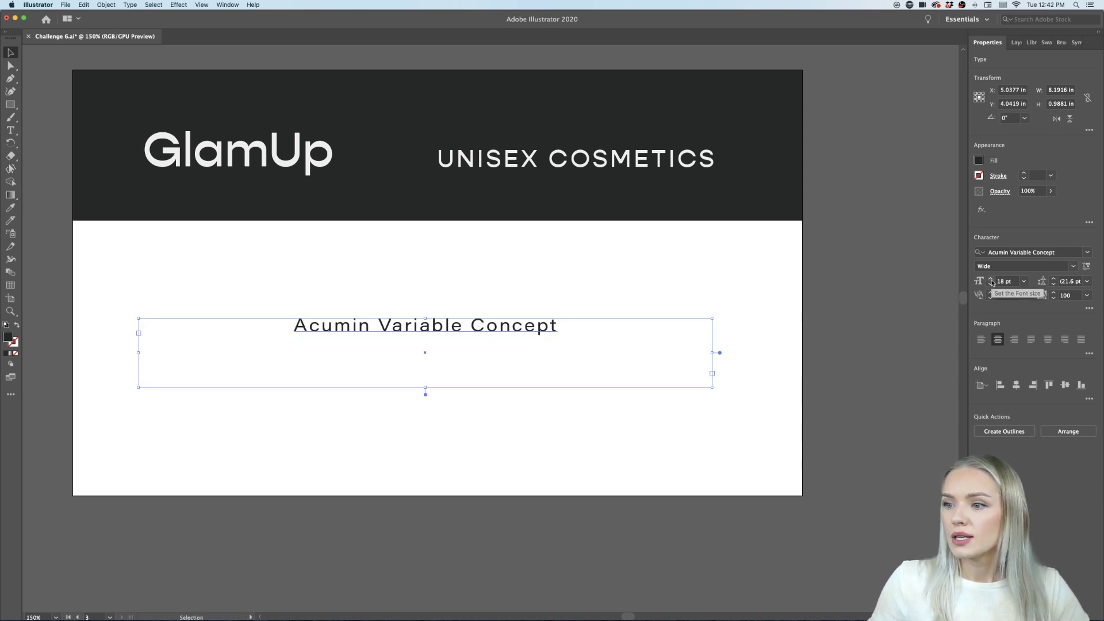
pyautogui.click(990, 279)
pyautogui.click(991, 280)
pyautogui.click(990, 280)
pyautogui.click(991, 279)
pyautogui.click(991, 279)
pyautogui.click(991, 280)
pyautogui.click(991, 279)
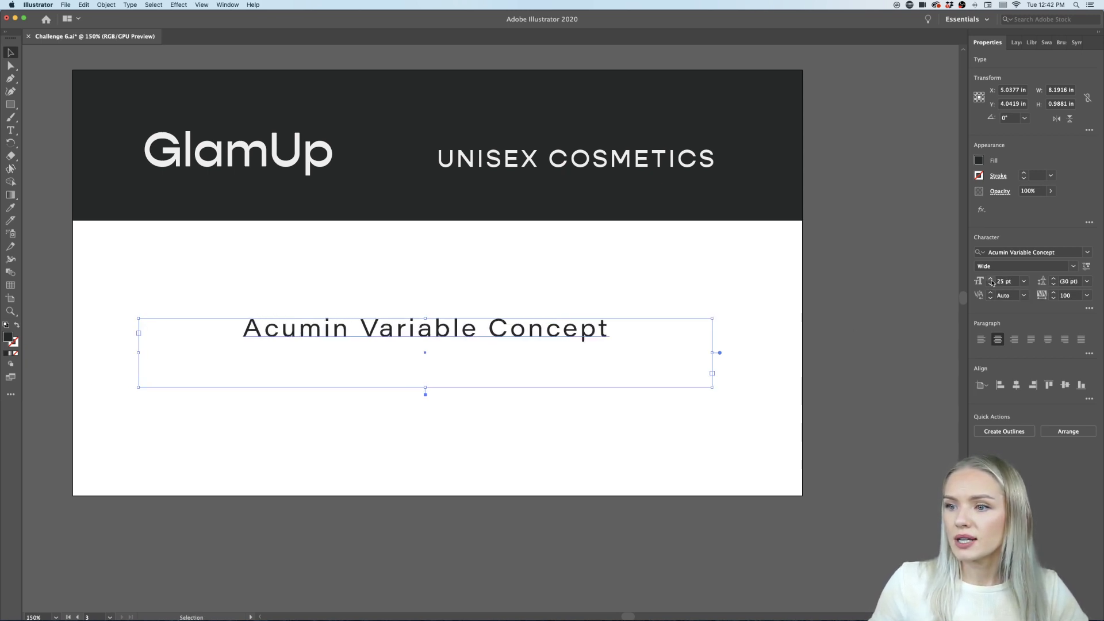
pyautogui.click(1087, 295)
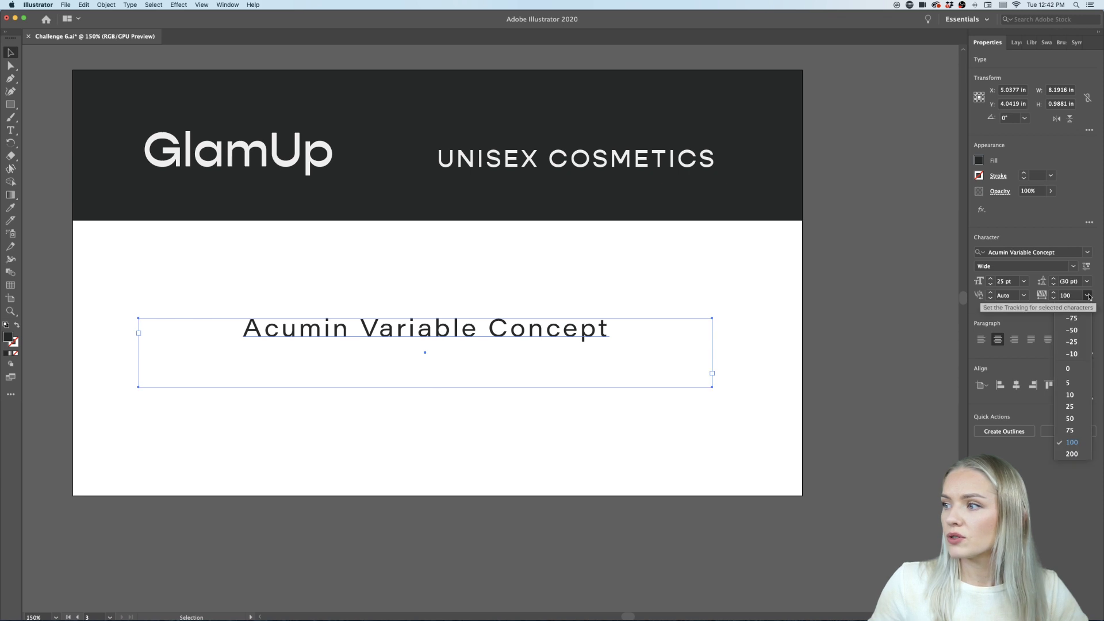
pyautogui.click(1072, 369)
pyautogui.click(58, 159)
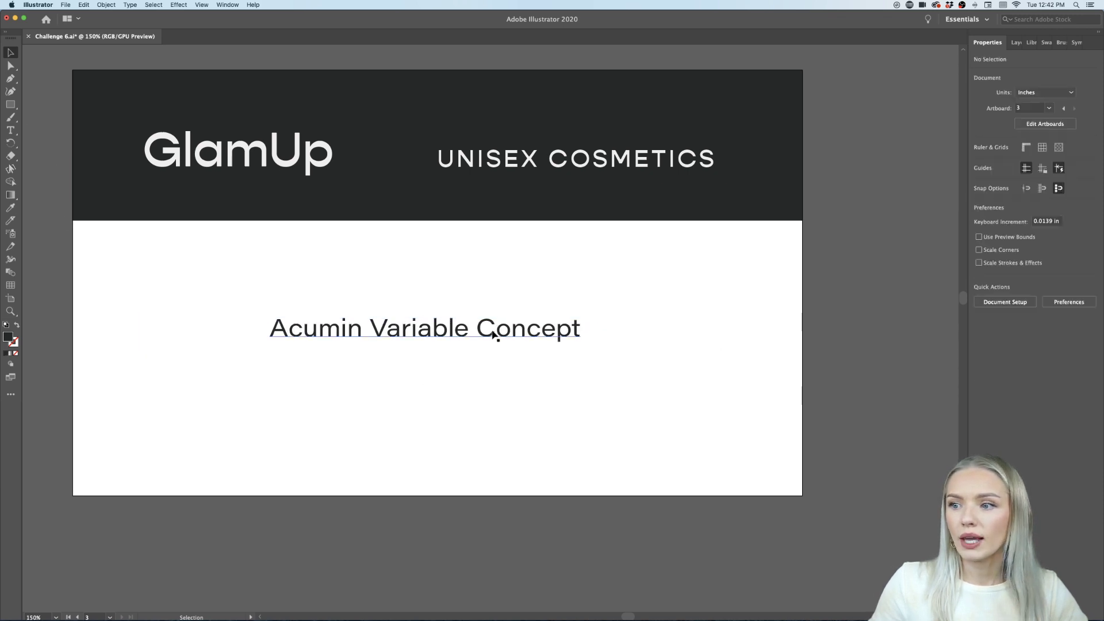
# Replace the sample text with 'Branch Manager'.
pyautogui.click(493, 334)
pyautogui.doubleClick(492, 329)
pyautogui.press('super+a')
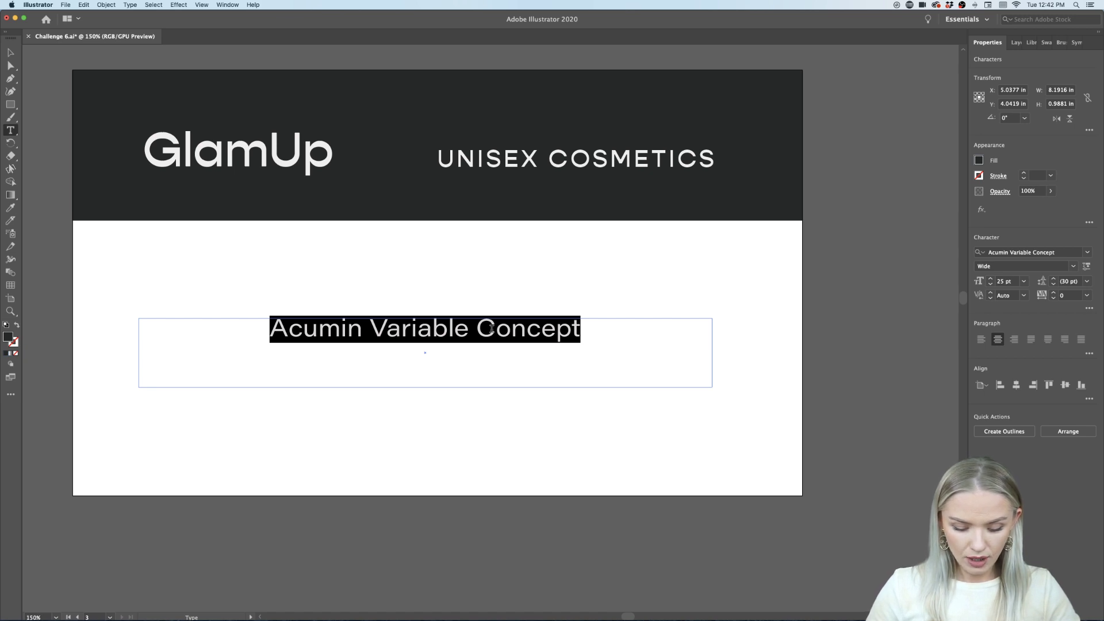
pyautogui.write('Branch M')
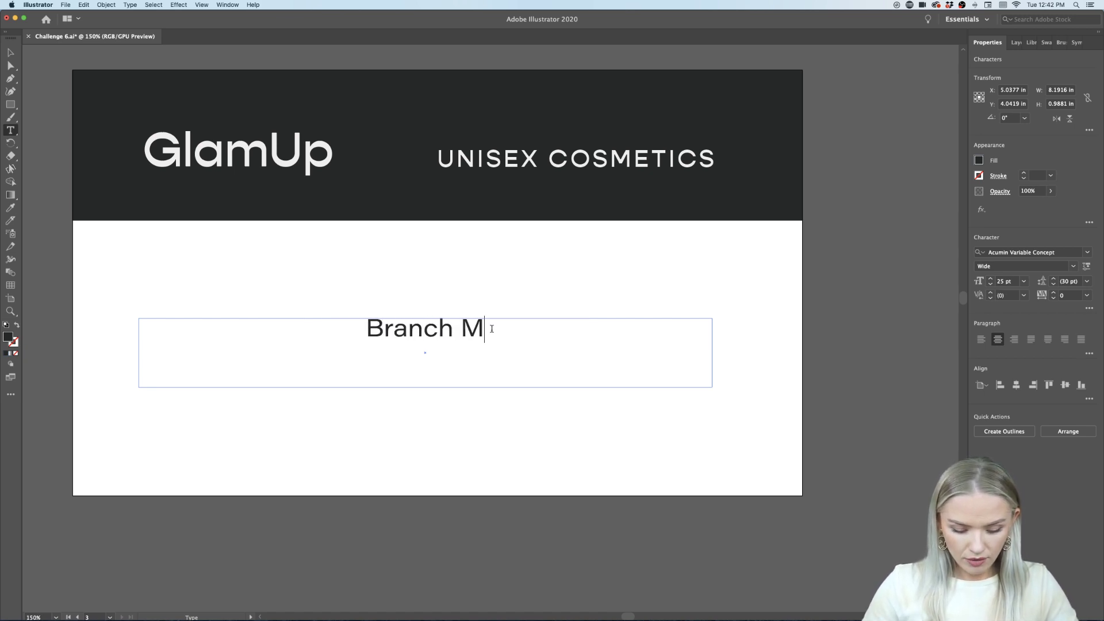
pyautogui.write('anager')
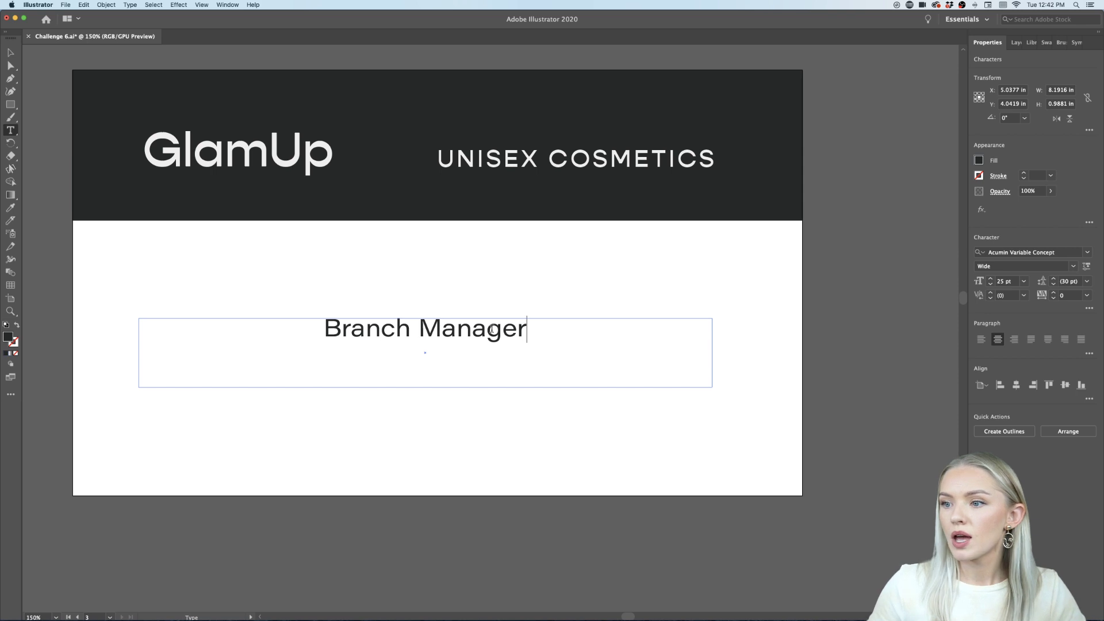
pyautogui.press('Escape')
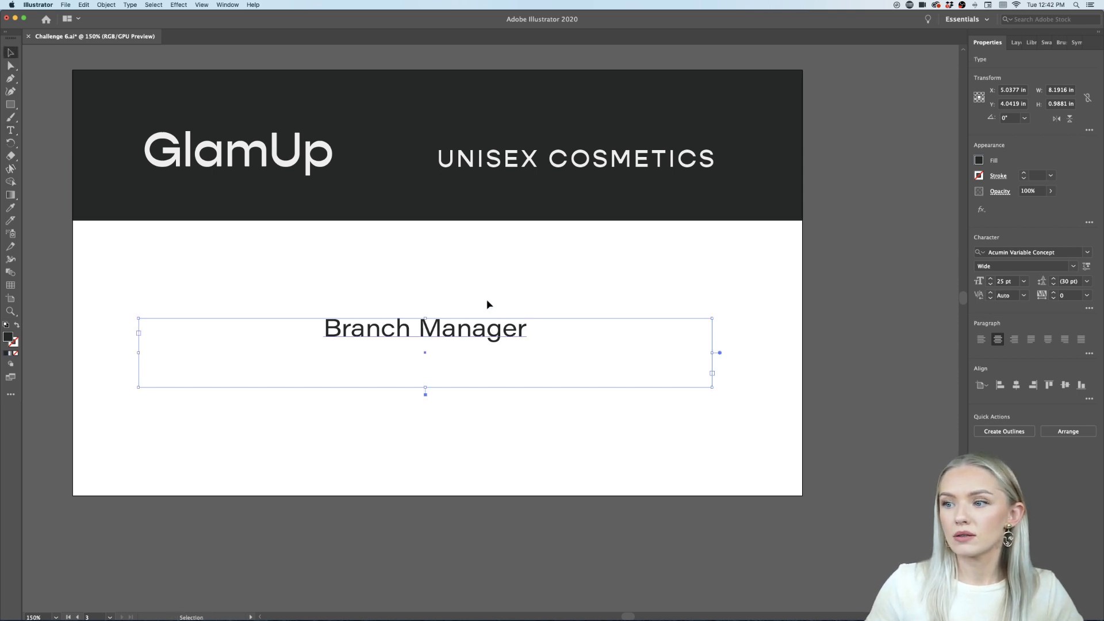
# Left-align Branch Manager, resize its text frame, and move it into the right half of the white area.
pyautogui.moveTo(500, 335); pyautogui.dragTo(618, 276)
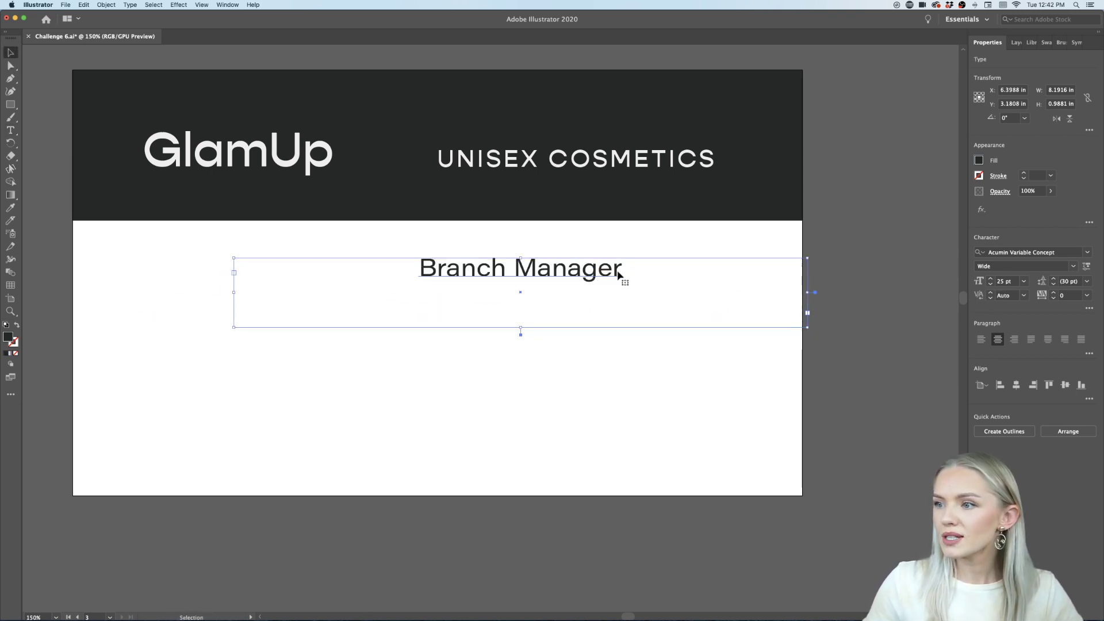
pyautogui.click(981, 339)
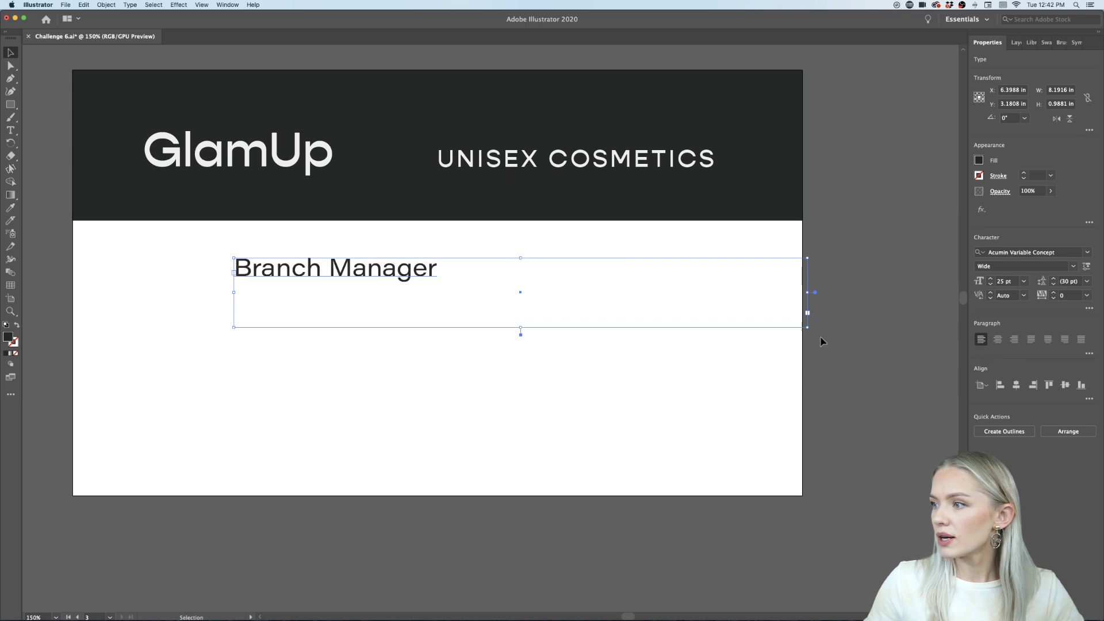
pyautogui.moveTo(807, 327); pyautogui.dragTo(577, 371)
pyautogui.moveTo(429, 268); pyautogui.dragTo(614, 269)
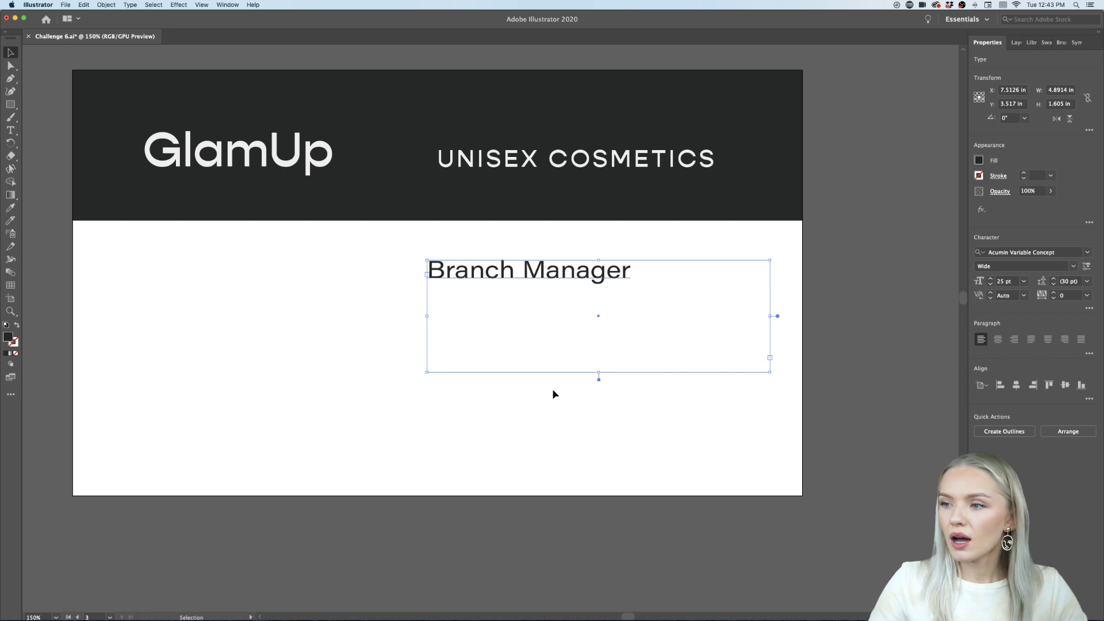
# Duplicate the Branch Manager line and retype the copy as the person's name in capitals.
pyautogui.moveTo(529, 269); pyautogui.dragTo(544, 277)
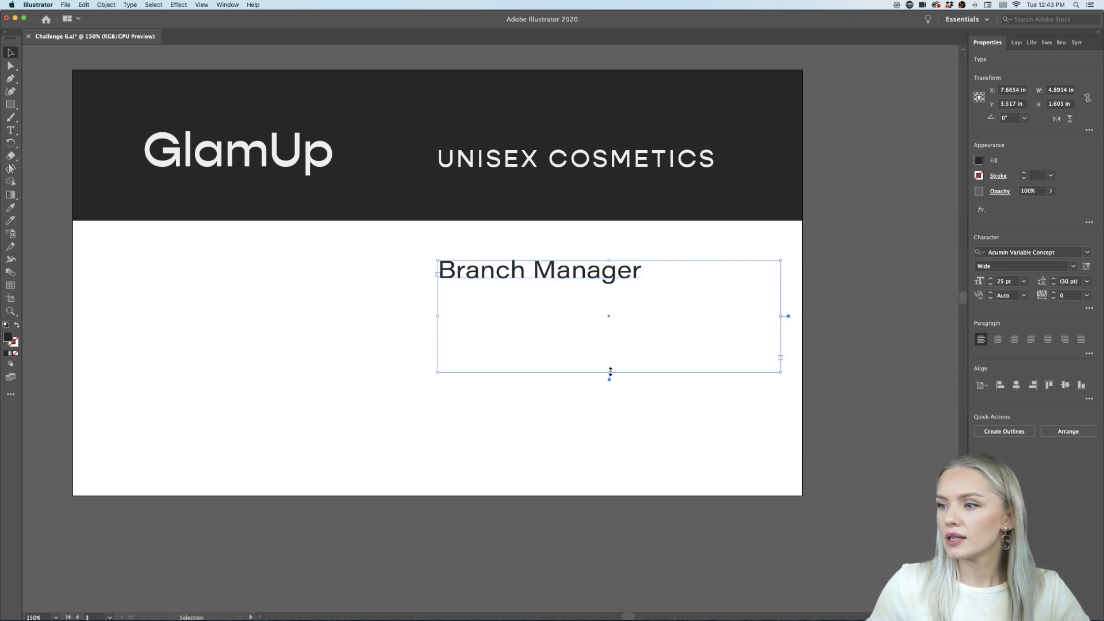
pyautogui.moveTo(610, 373); pyautogui.dragTo(610, 327)
pyautogui.tripleClick(589, 328)
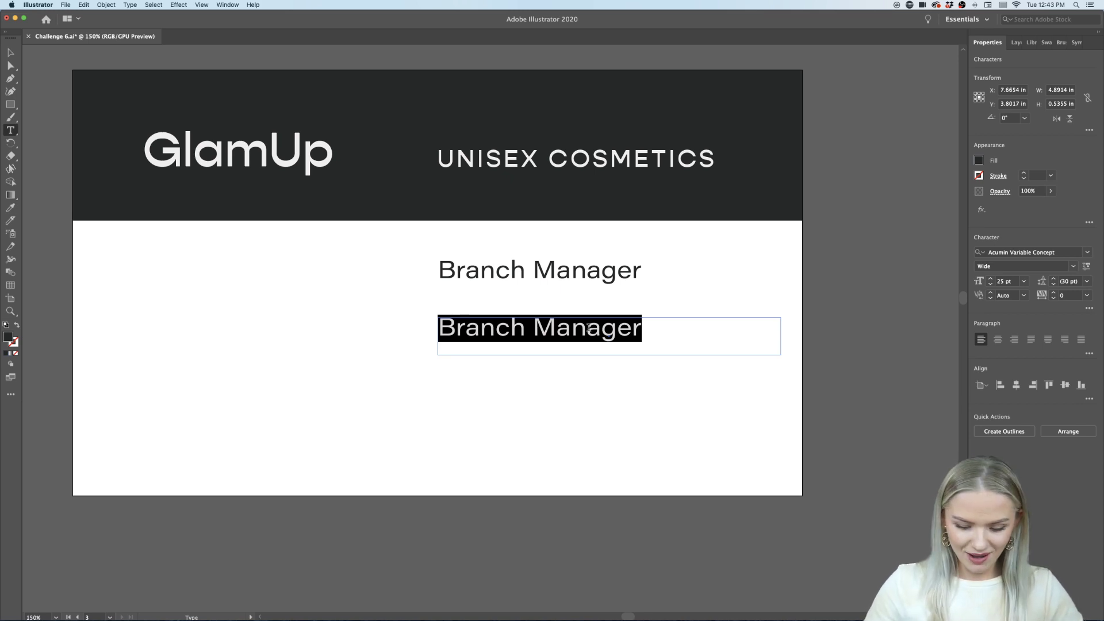
pyautogui.write('PAUL')
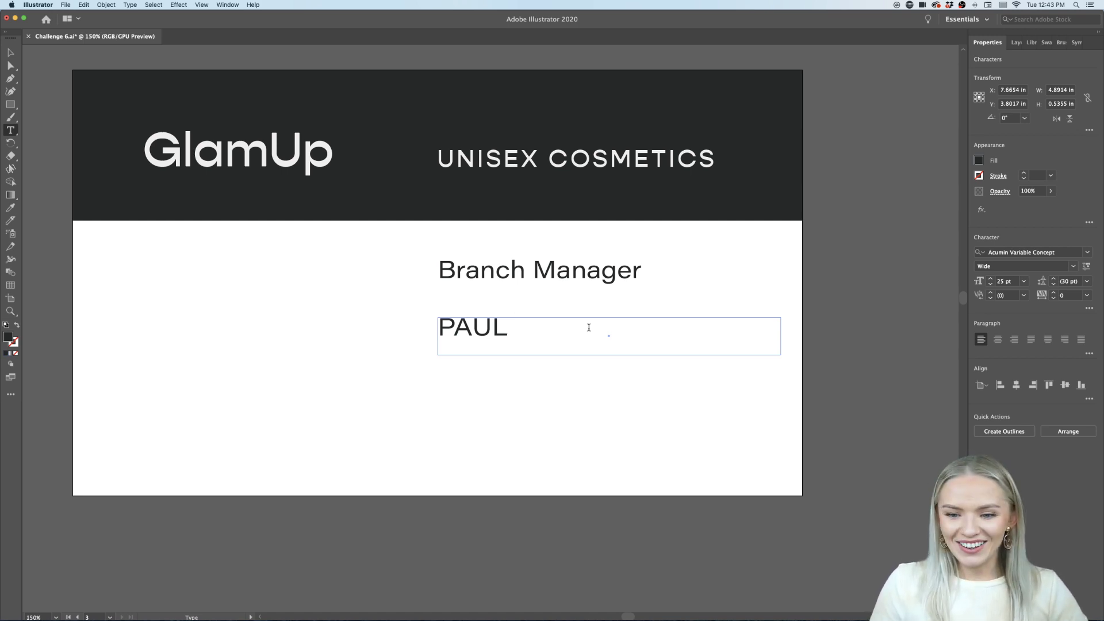
pyautogui.write('SLATER')
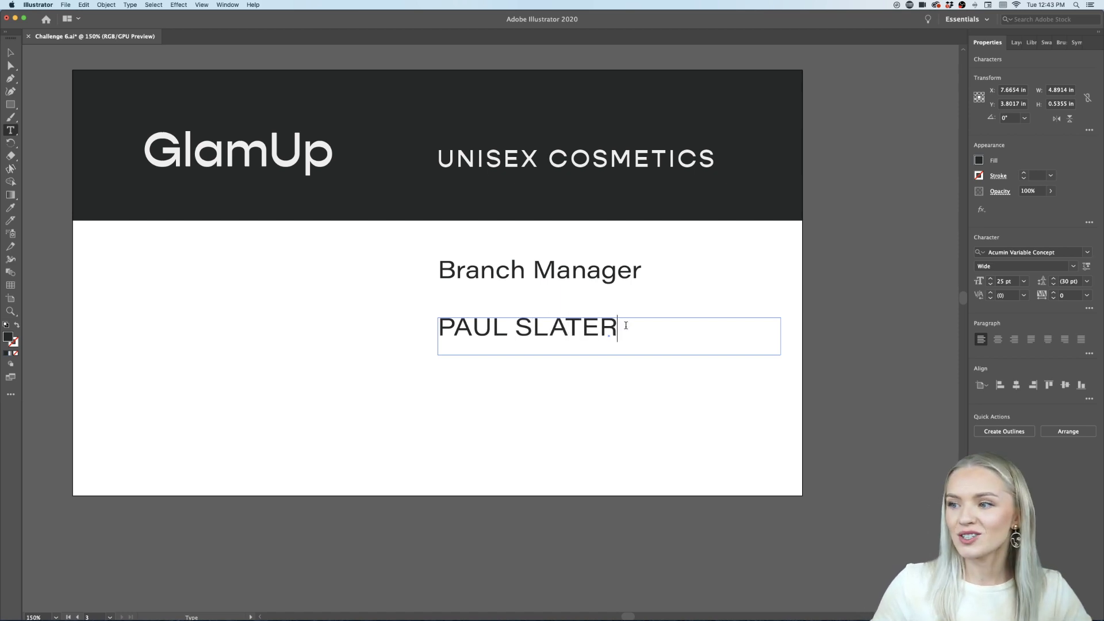
pyautogui.moveTo(625, 326); pyautogui.dragTo(437, 340)
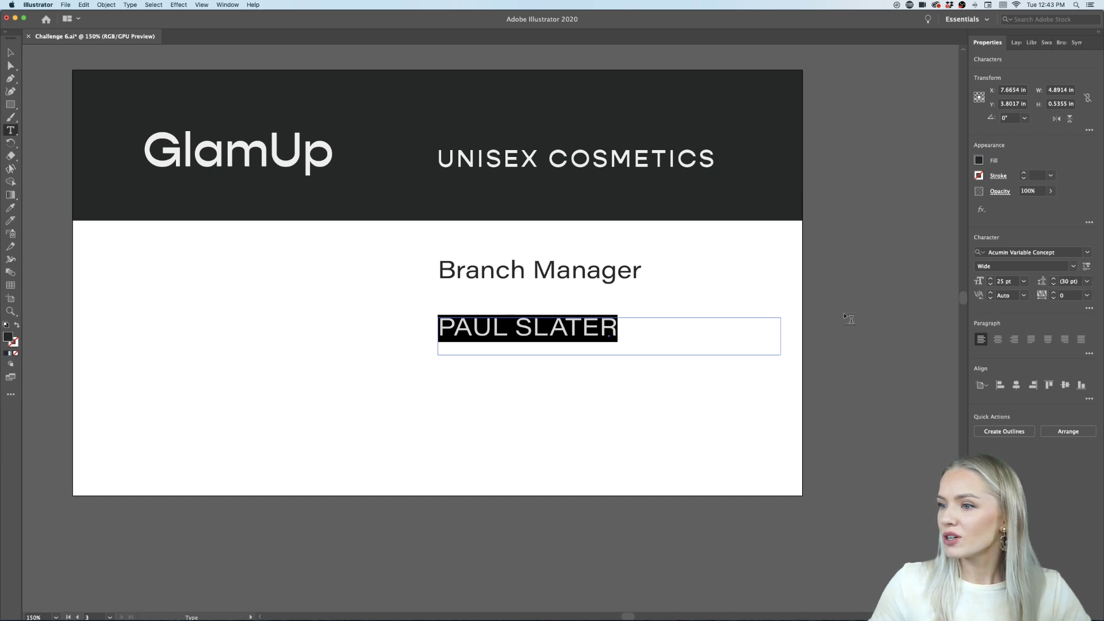
pyautogui.click(10, 52)
pyautogui.click(173, 362)
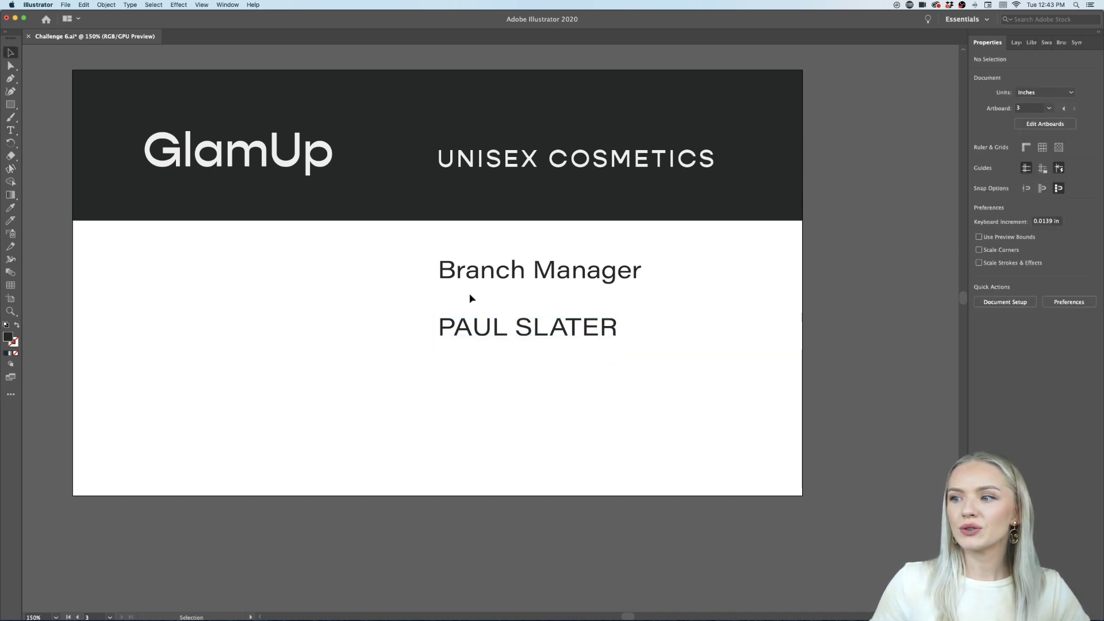
# Move Branch Manager directly beneath the name line.
pyautogui.click(499, 273)
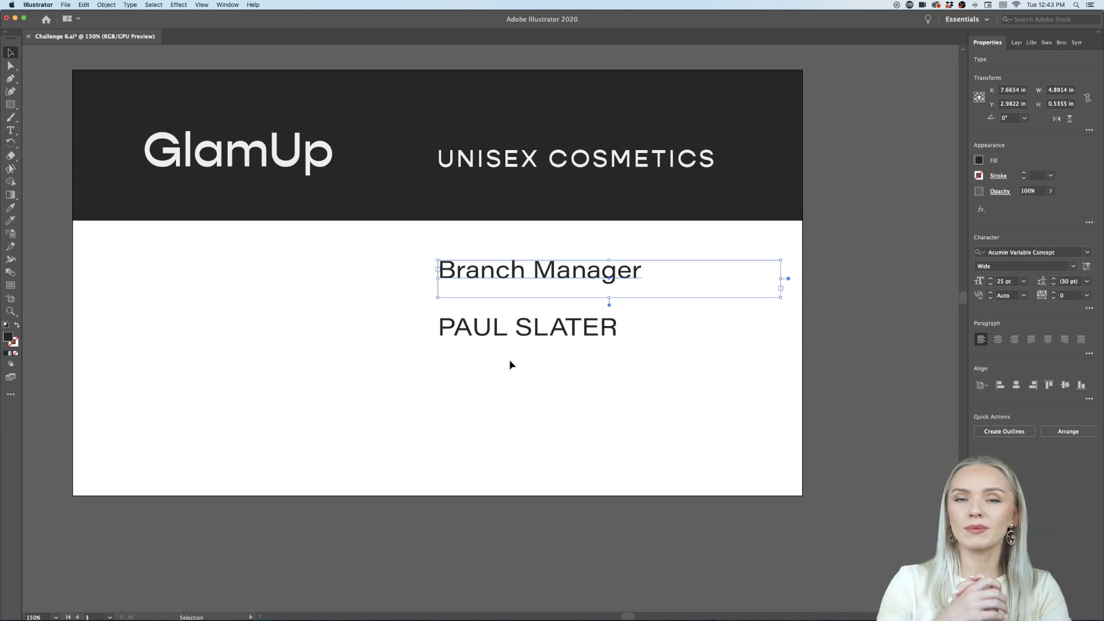
pyautogui.scroll(-1, 513, 333)
pyautogui.scroll(2, 497, 314)
pyautogui.hscroll(-1, 498, 313)
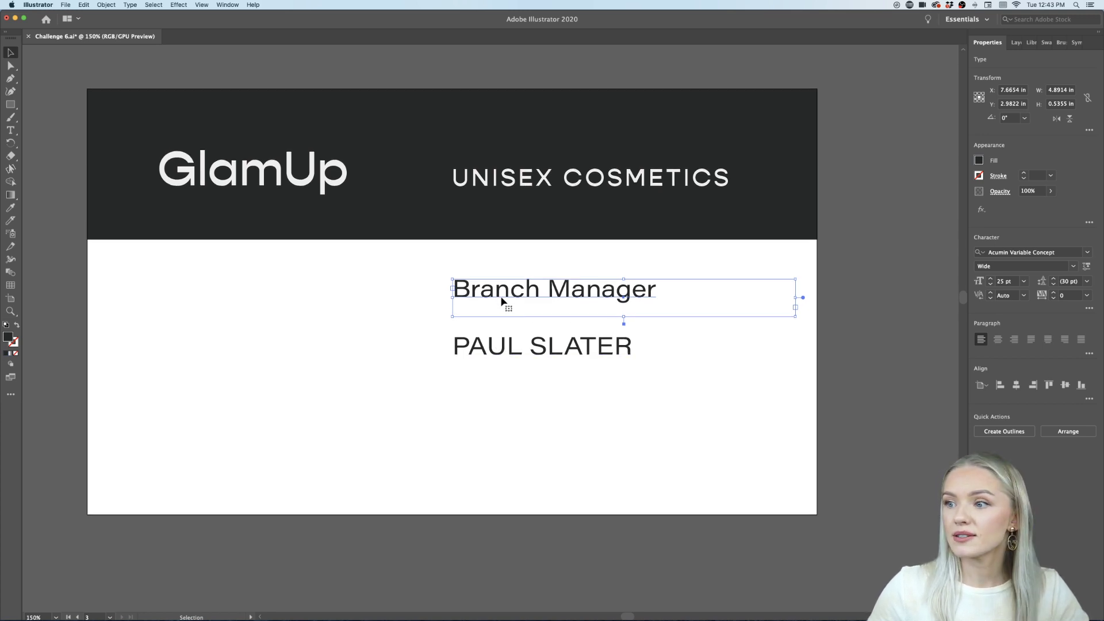
pyautogui.moveTo(550, 294); pyautogui.dragTo(551, 377)
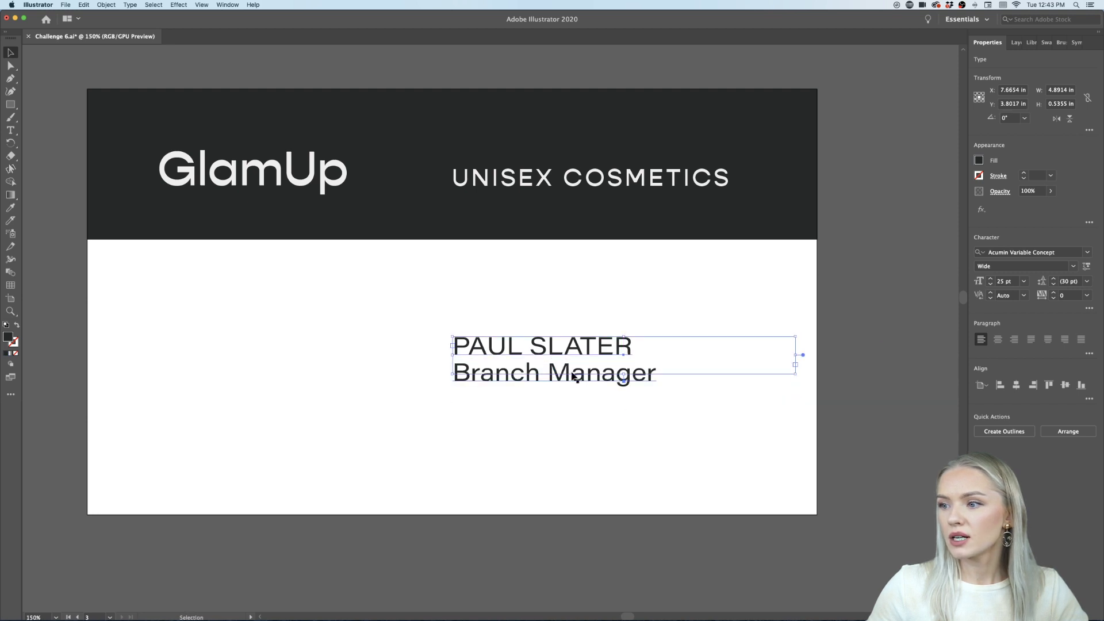
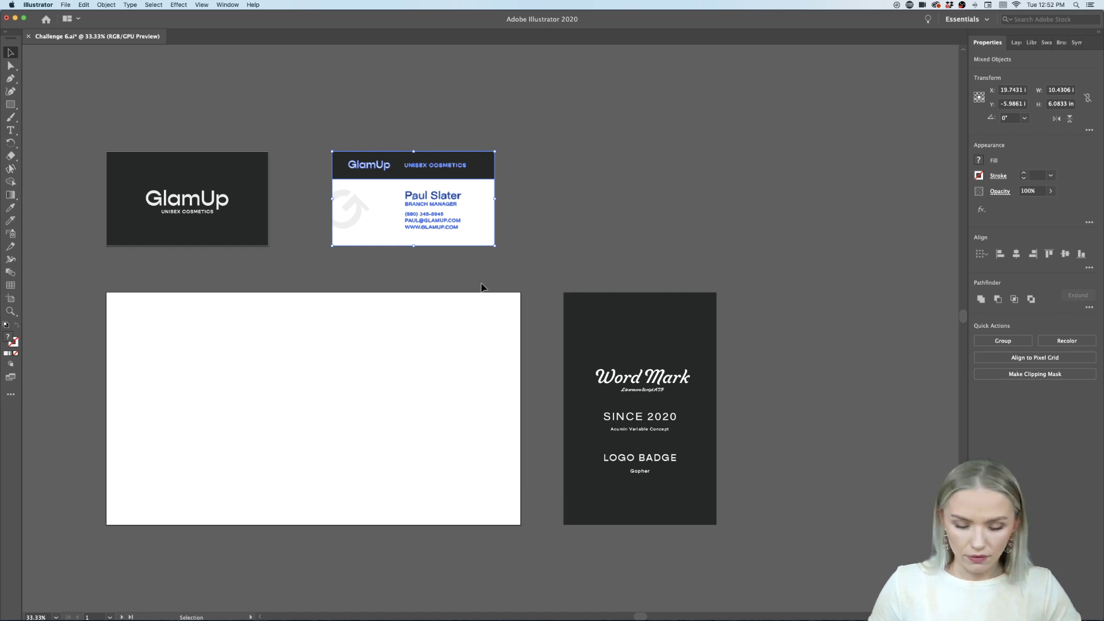
pyautogui.click(481, 287)
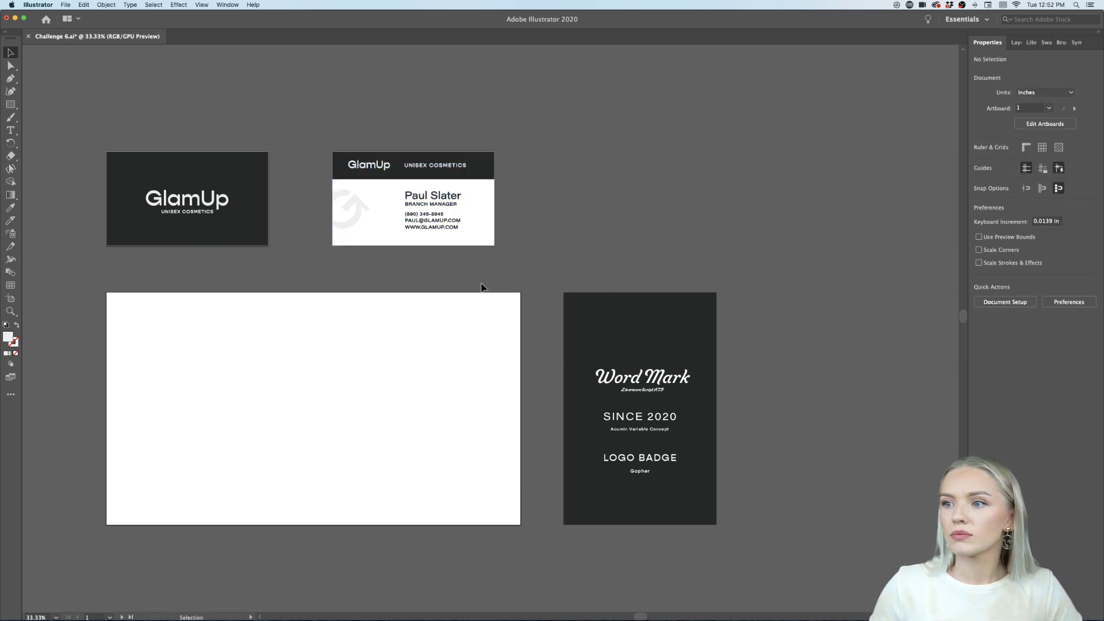
pyautogui.scroll(-1, 481, 279)
pyautogui.hscroll(-1, 481, 279)
# Try moving the Paul Slater card and GlamUp front onto the mockup artboard, then undo it.
pyautogui.moveTo(471, 156); pyautogui.dragTo(442, 330)
pyautogui.moveTo(275, 220); pyautogui.dragTo(211, 345)
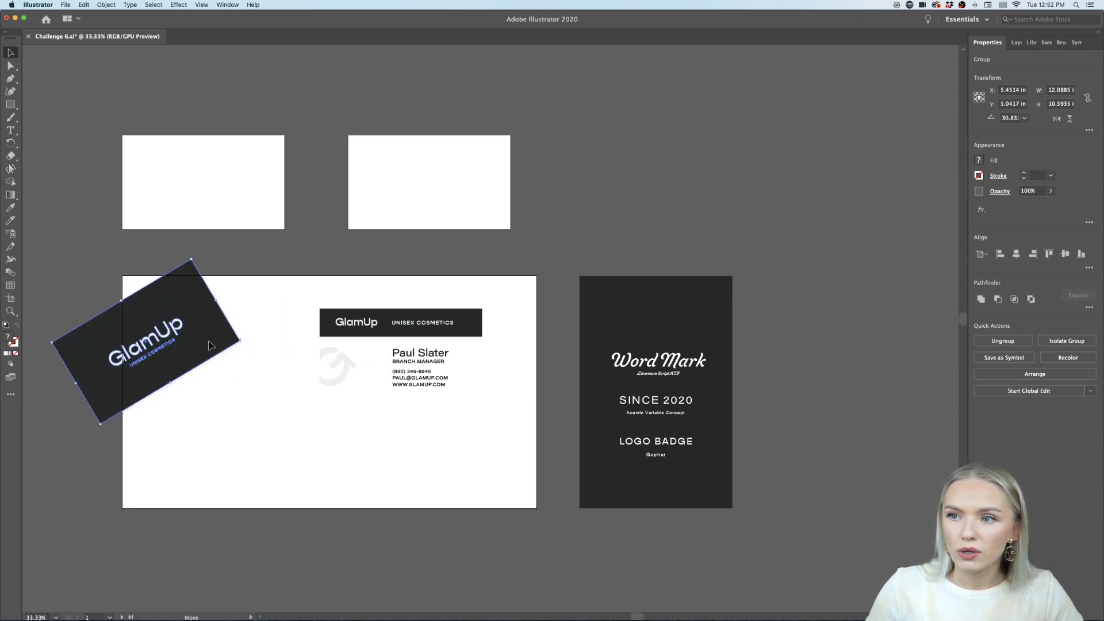
pyautogui.press('super+z')
pyautogui.press('super+z')
pyautogui.press('super+z')
pyautogui.press('super+z')
pyautogui.press('super+z')
pyautogui.press('super+z')
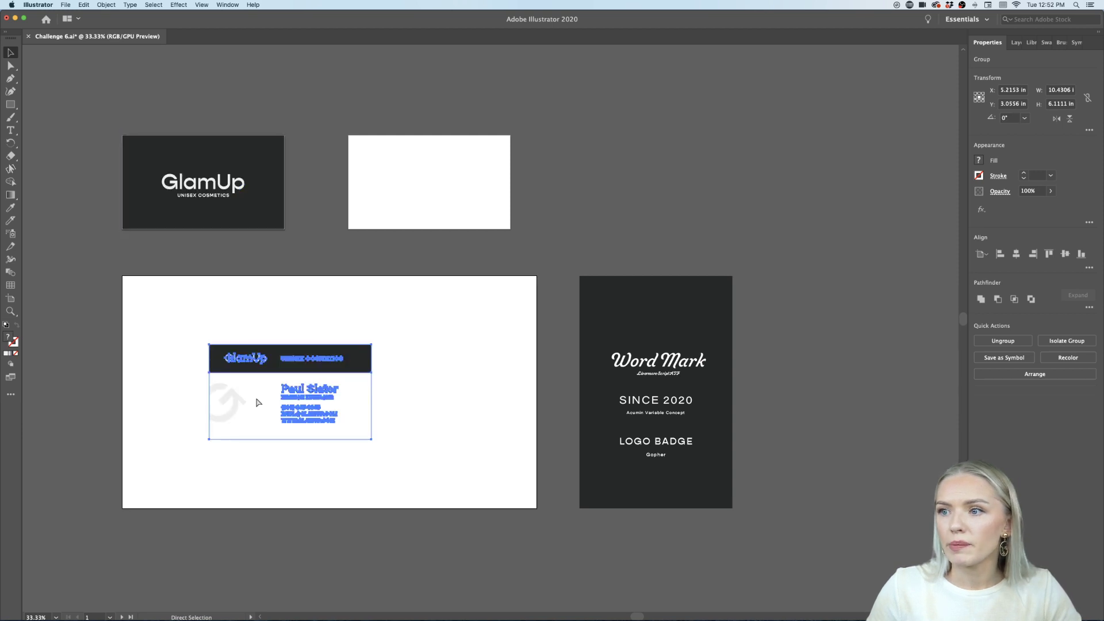
pyautogui.press('super+z')
pyautogui.press('super+z')
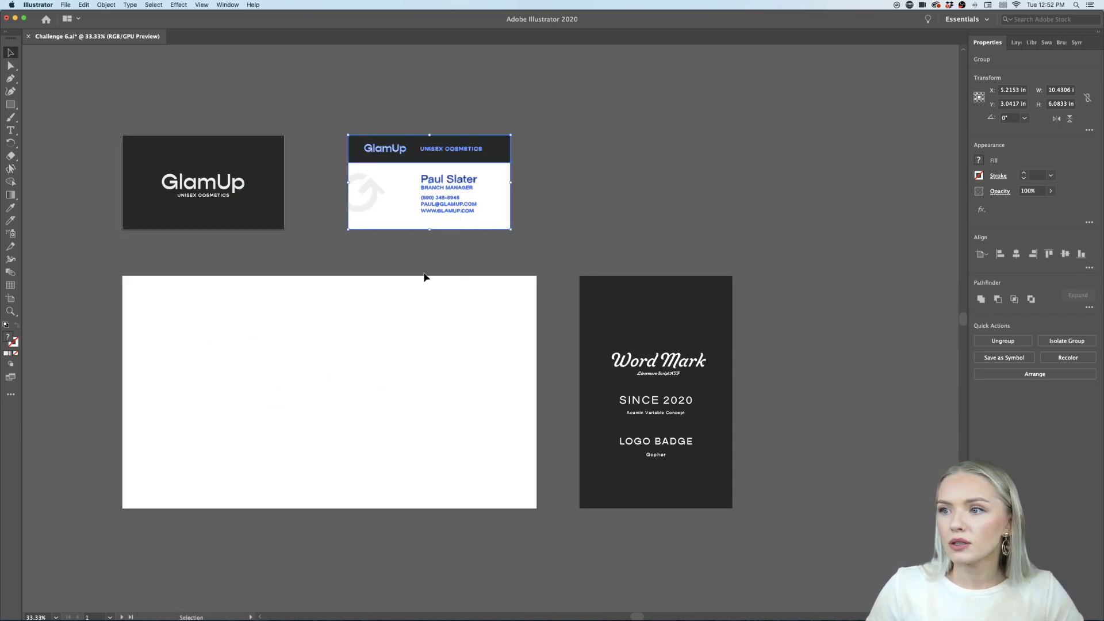
pyautogui.keyDown('alt'); pyautogui.moveTo(445, 215); pyautogui.dragTo(369, 413); pyautogui.keyUp('alt')
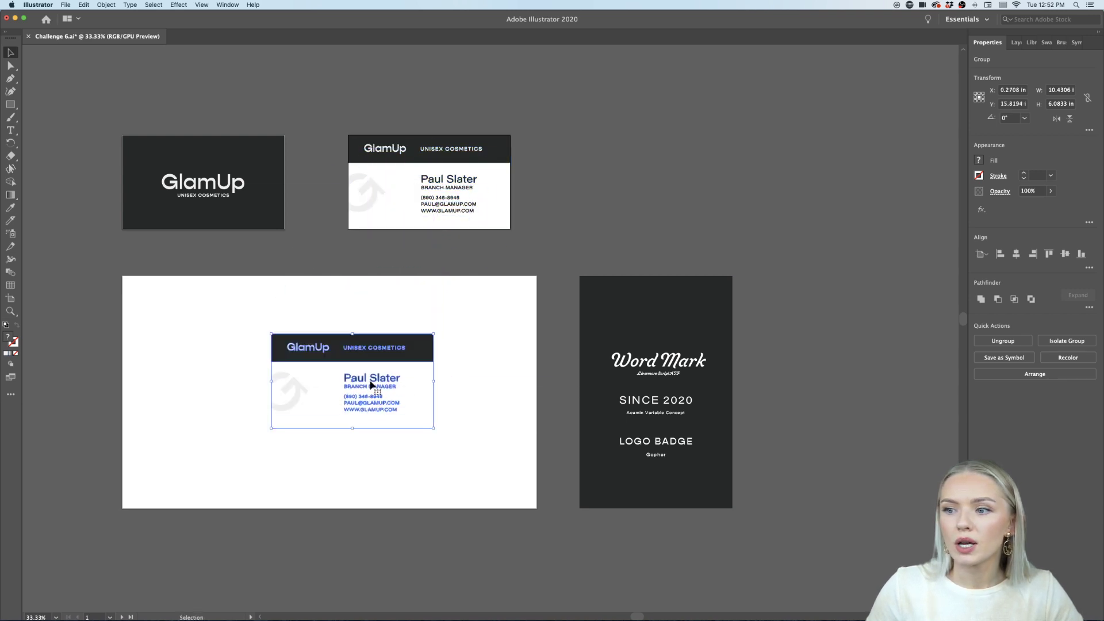
pyautogui.moveTo(374, 375); pyautogui.dragTo(452, 333)
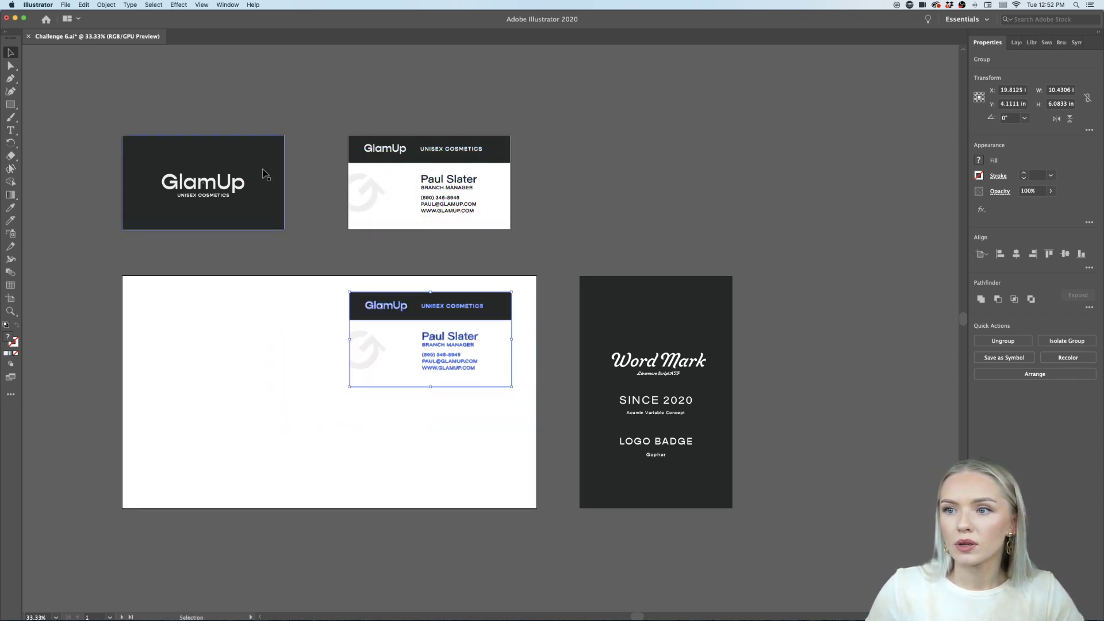
pyautogui.keyDown('alt'); pyautogui.moveTo(265, 173); pyautogui.dragTo(311, 328); pyautogui.keyUp('alt')
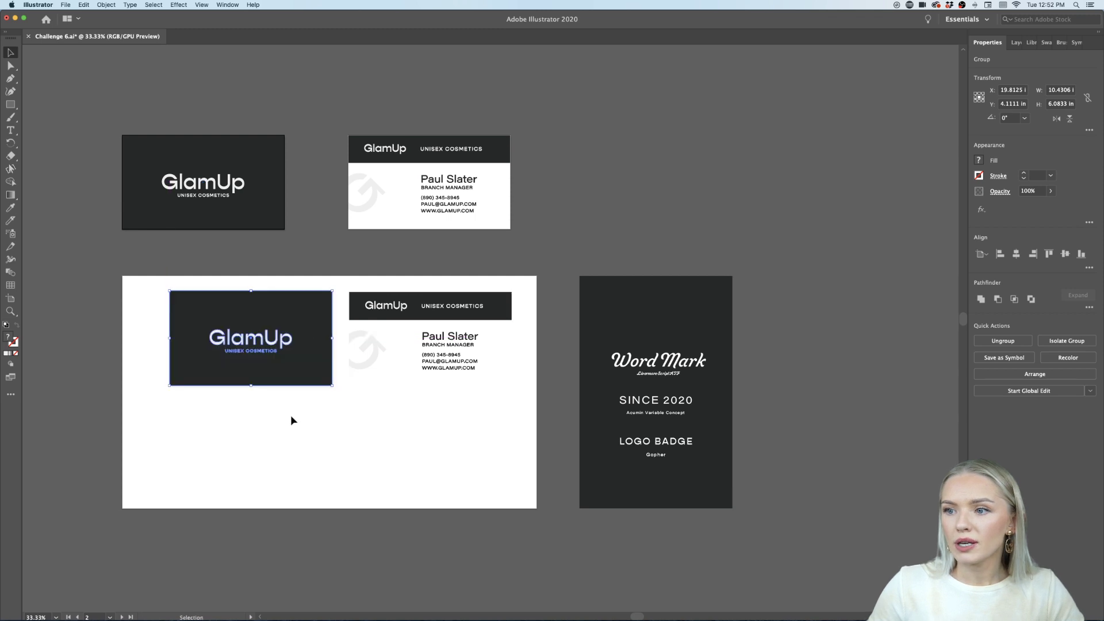
pyautogui.moveTo(291, 415); pyautogui.dragTo(411, 339)
pyautogui.hscroll(-3, 460, 348)
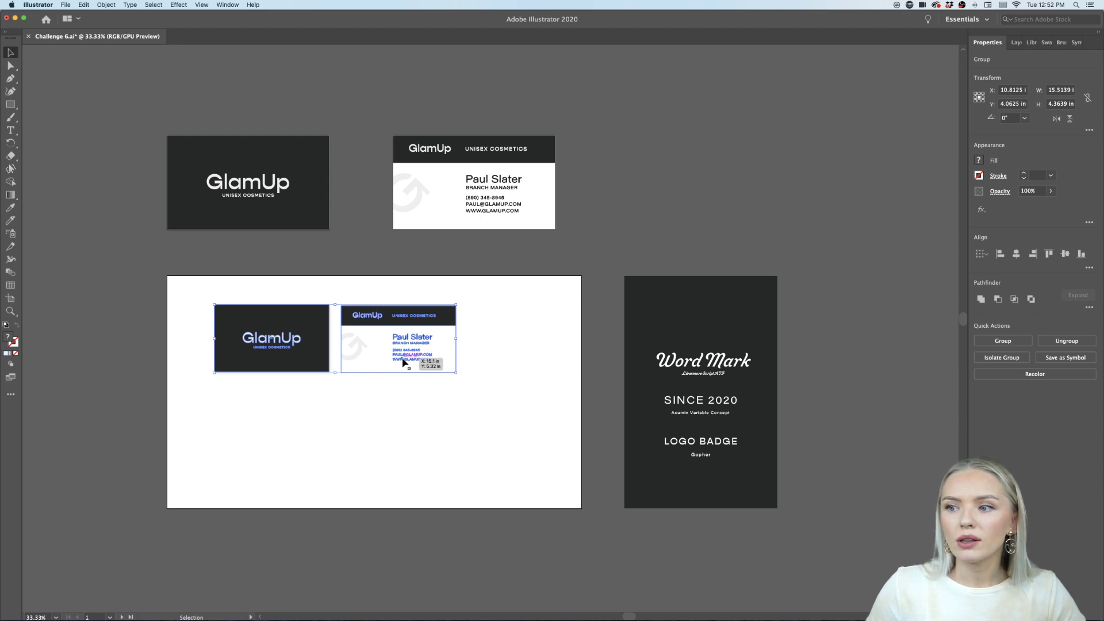
pyautogui.scroll(1, 402, 361)
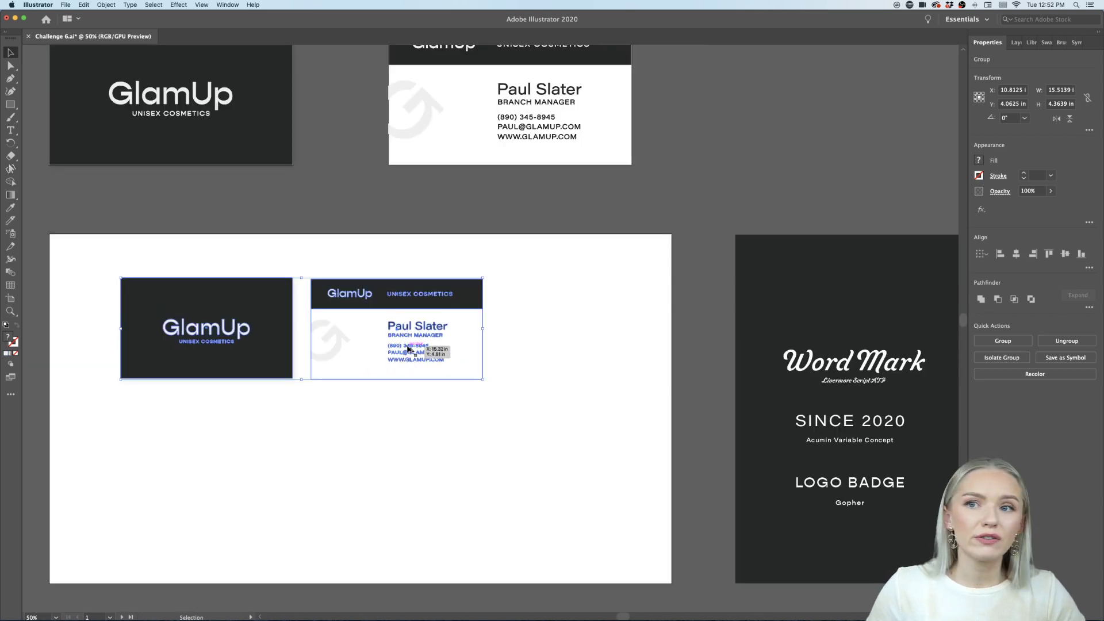
pyautogui.scroll(3, 405, 359)
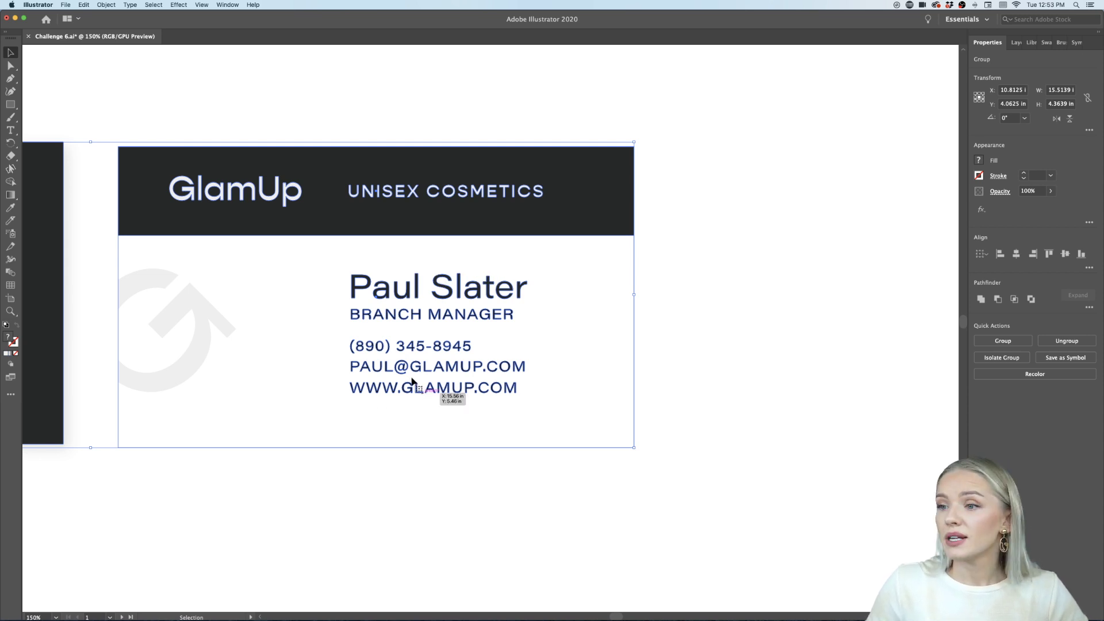
pyautogui.scroll(-1, 418, 369)
pyautogui.scroll(-1, 418, 369)
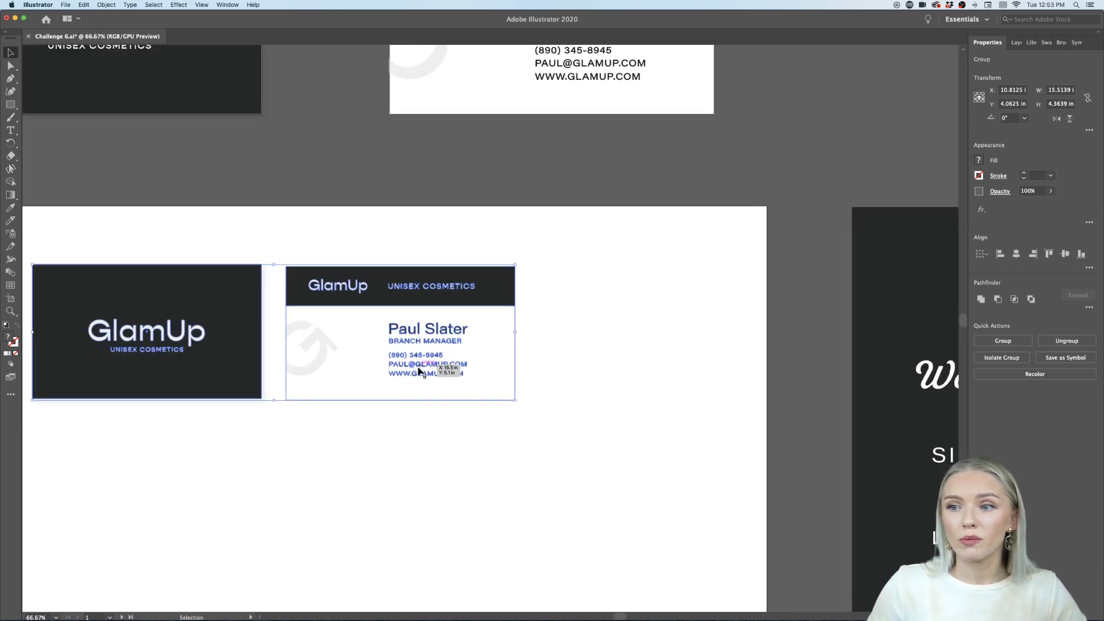
pyautogui.scroll(-3, 420, 369)
pyautogui.hscroll(-3, 419, 370)
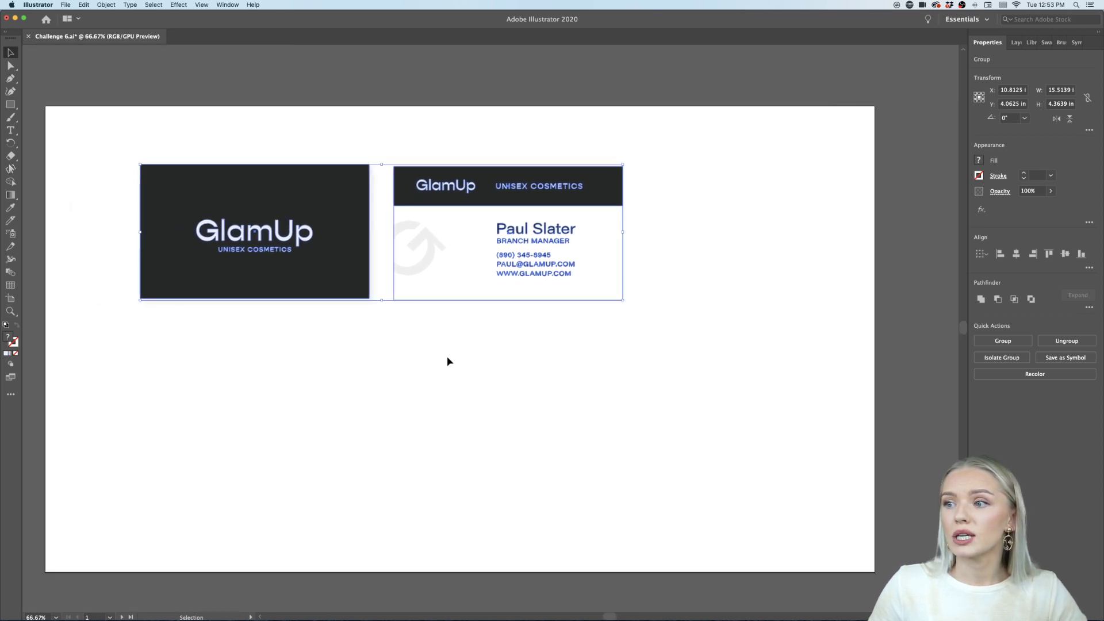
pyautogui.scroll(1, 520, 265)
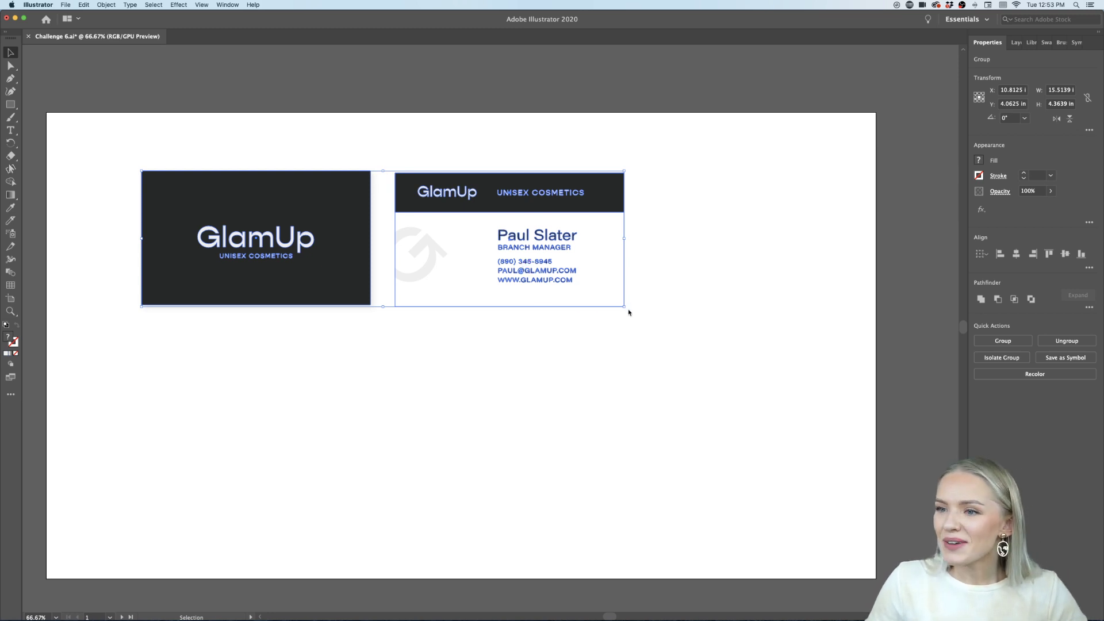
# Tilt the two card copies about 26° and shift them, then undo back to level.
pyautogui.moveTo(636, 287); pyautogui.dragTo(639, 175)
pyautogui.moveTo(466, 204); pyautogui.dragTo(190, 157)
pyautogui.hscroll(-6, 326, 215)
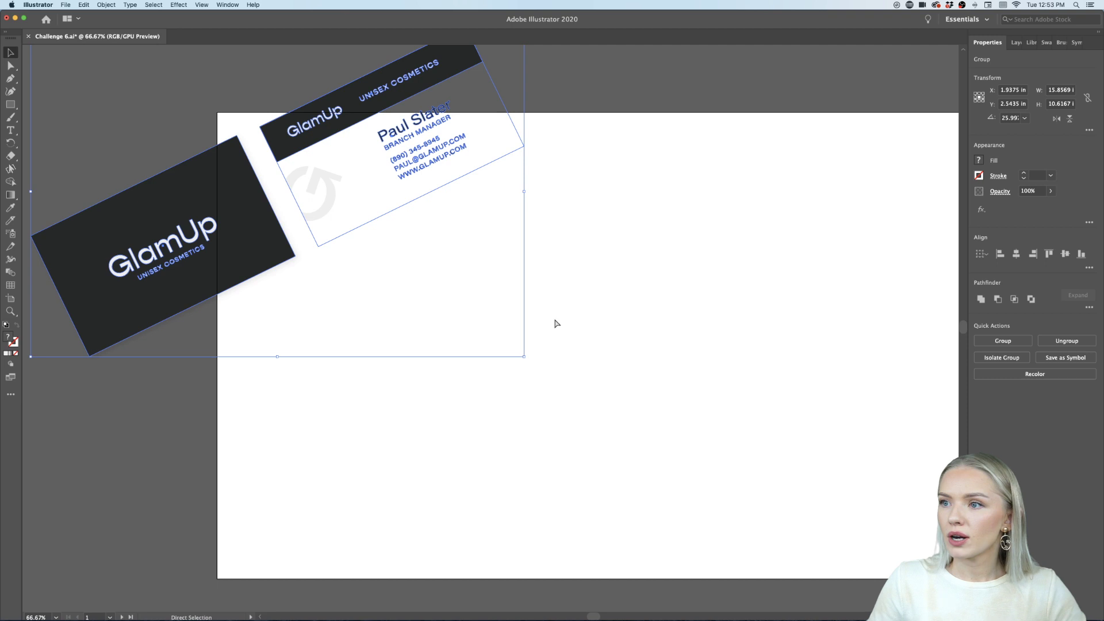
pyautogui.press('super+z')
pyautogui.press('super+z')
pyautogui.press('a')
pyautogui.click(698, 349)
pyautogui.hscroll(5, 700, 366)
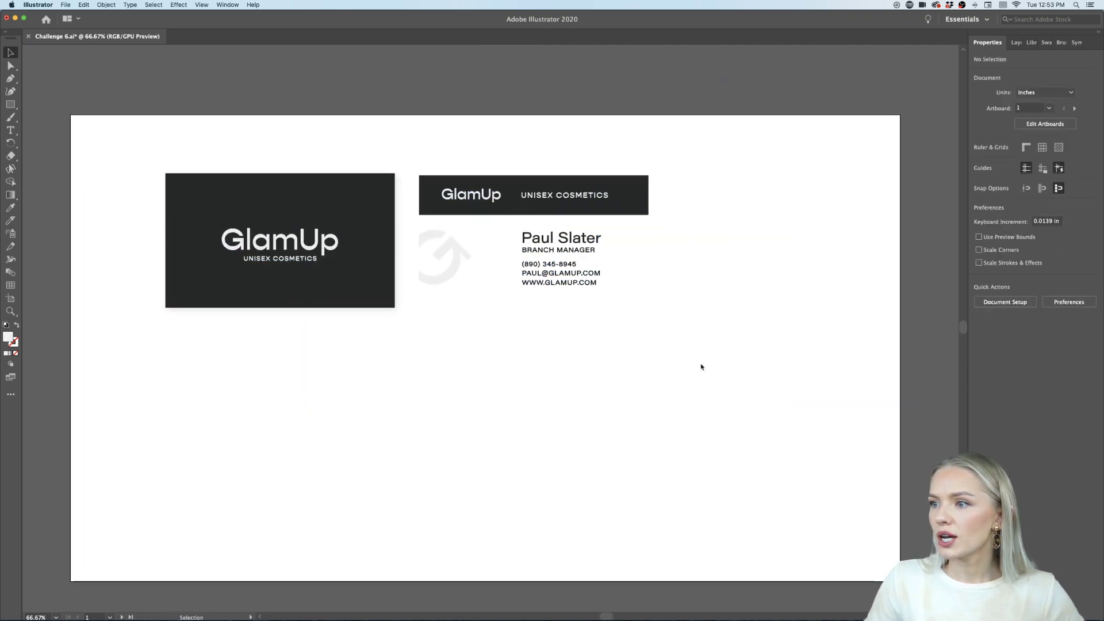
pyautogui.scroll(1, 697, 268)
pyautogui.scroll(2, 687, 266)
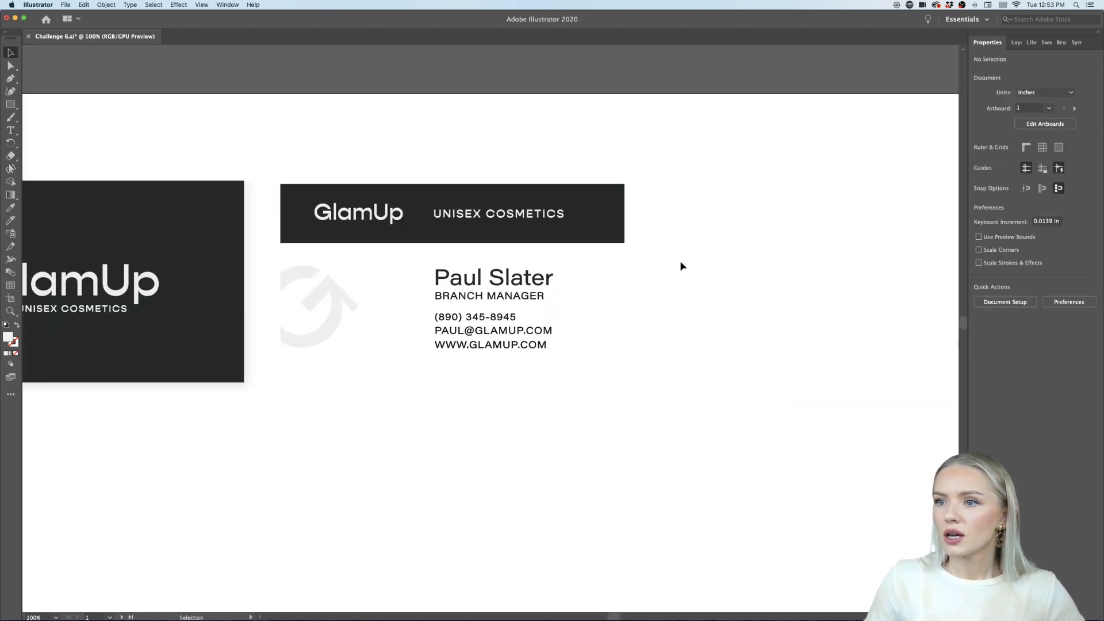
pyautogui.click(8, 105)
# Draw a #ffffff rectangle over the card back copy and send it to the back.
pyautogui.moveTo(279, 183); pyautogui.dragTo(624, 385)
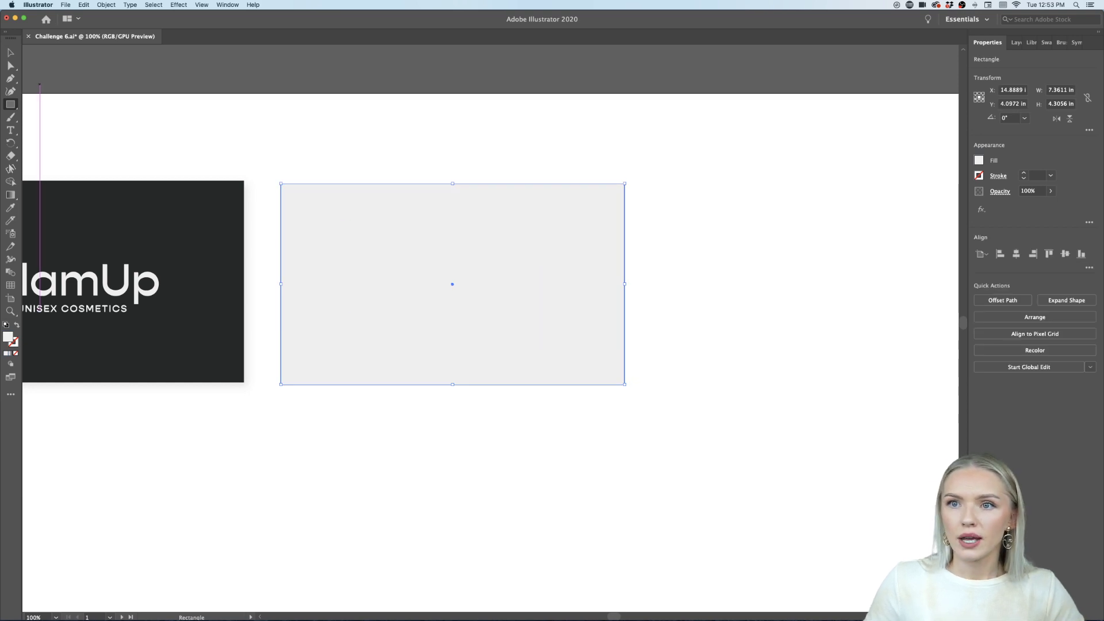
pyautogui.doubleClick(12, 339)
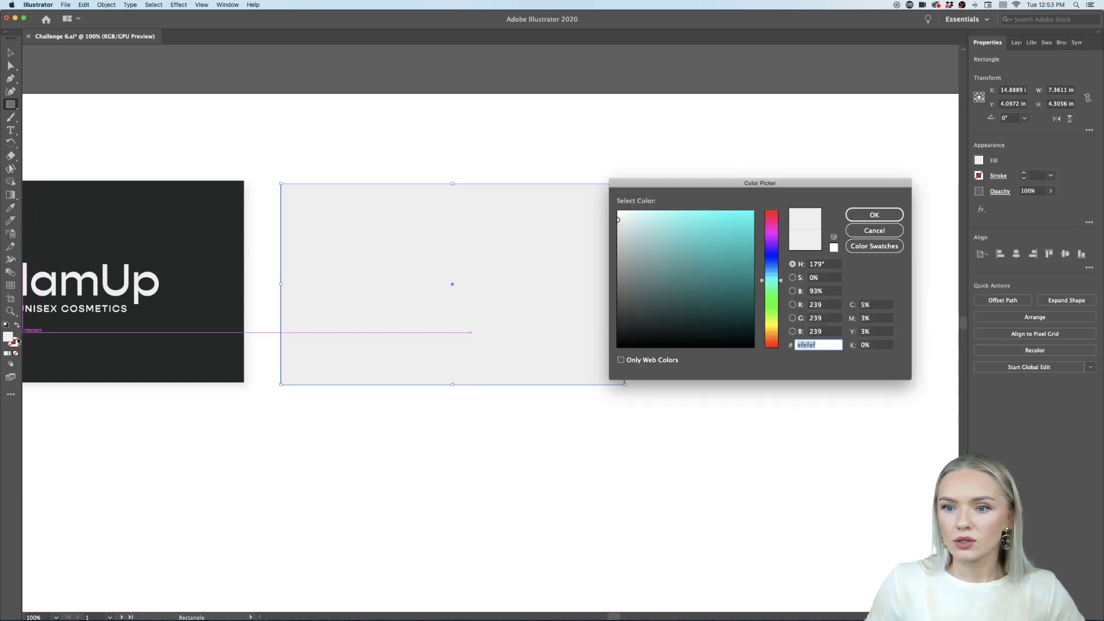
pyautogui.write('ffffff')
pyautogui.click(872, 214)
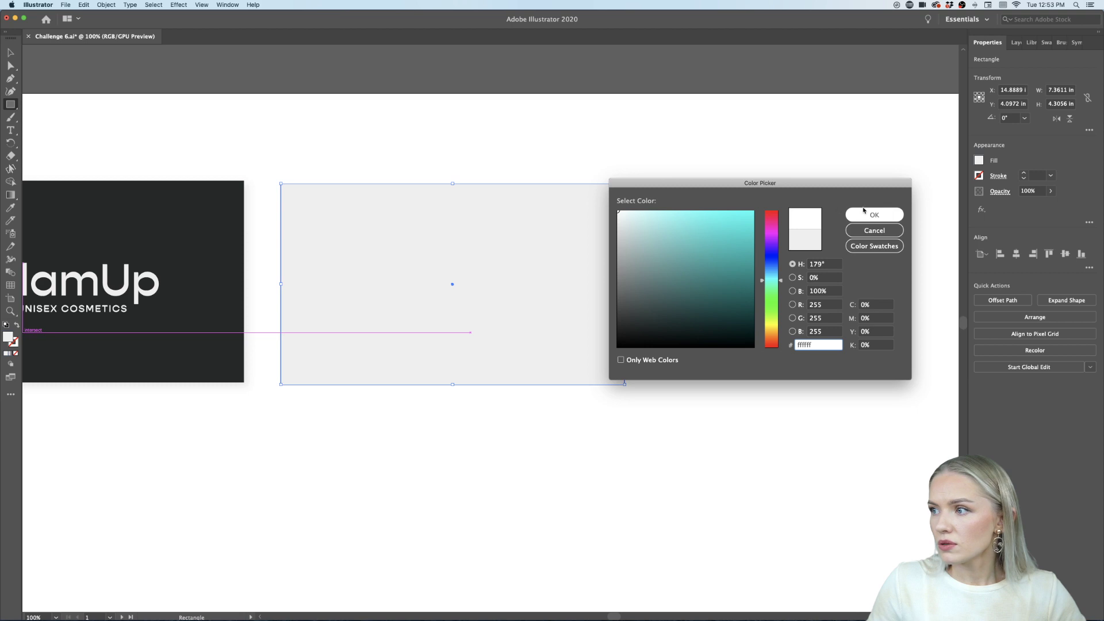
pyautogui.rightClick(543, 292)
pyautogui.moveTo(586, 433)
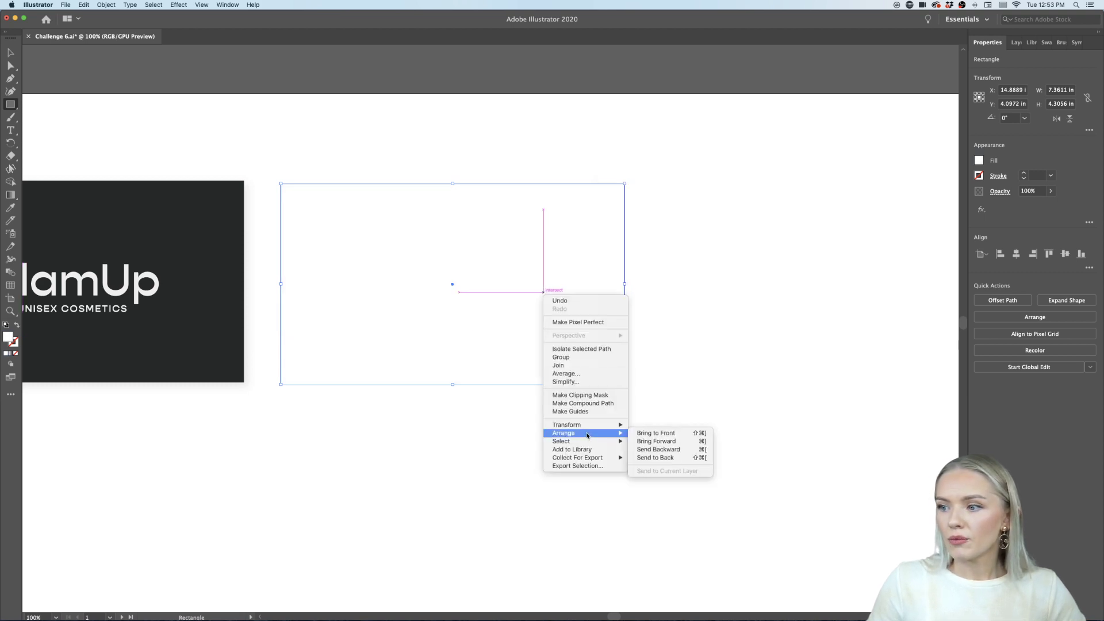
pyautogui.click(661, 457)
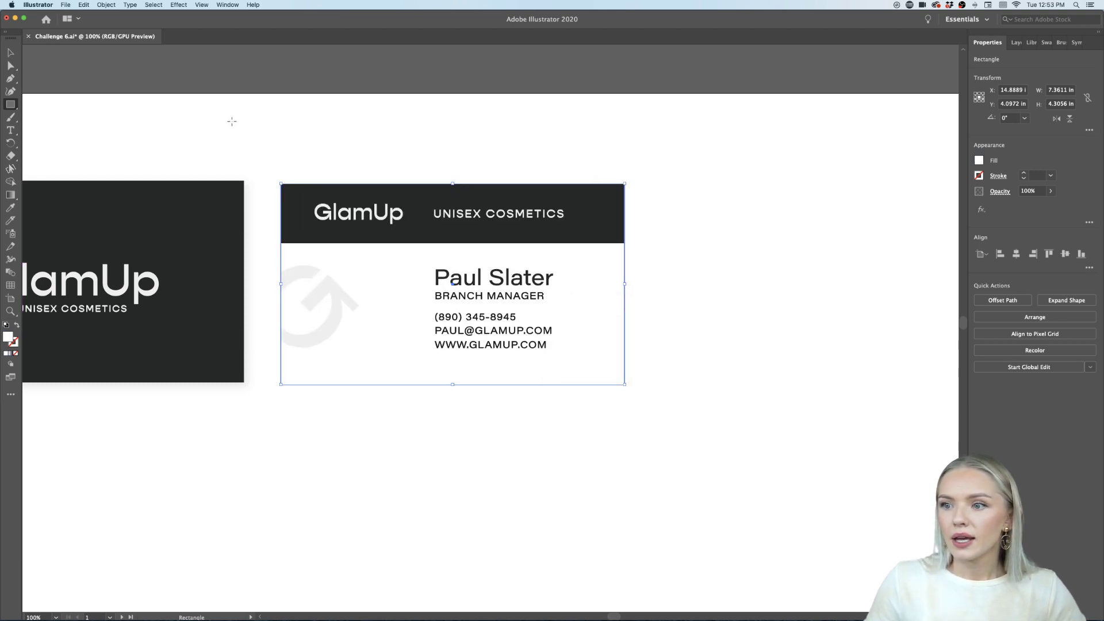
pyautogui.click(11, 55)
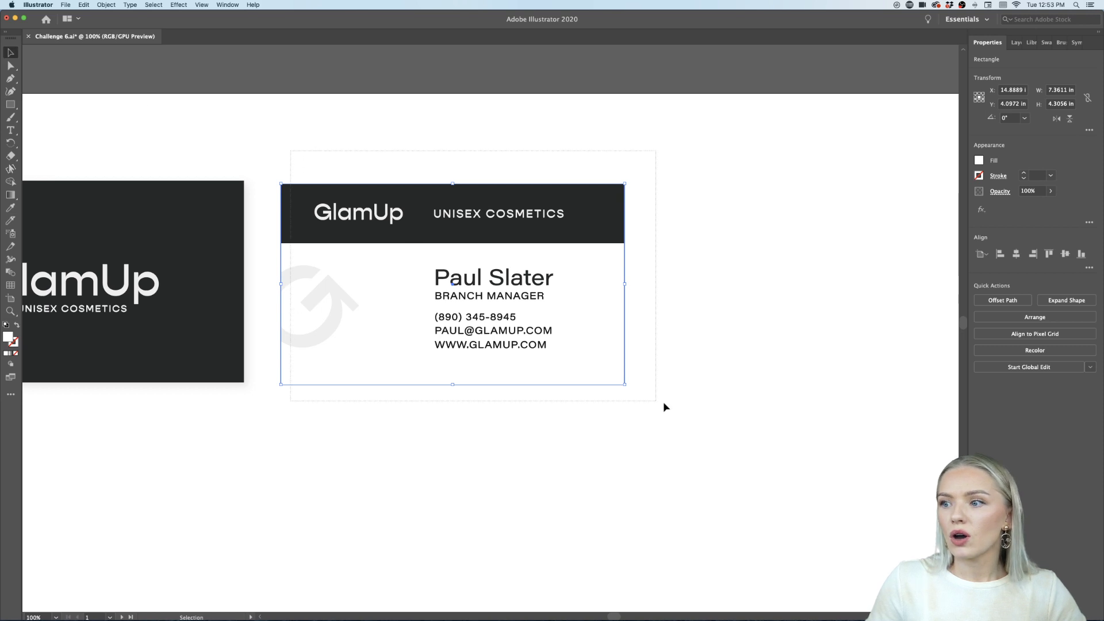
pyautogui.press('super+a')
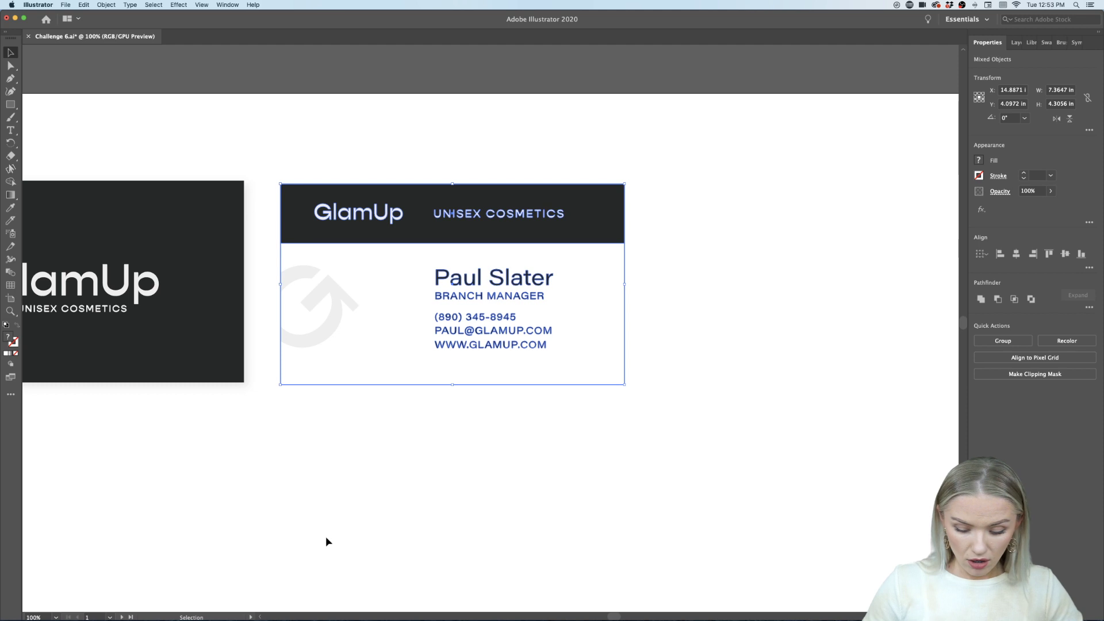
pyautogui.press('super+g')
pyautogui.scroll(-1, 325, 536)
pyautogui.scroll(-5, 325, 541)
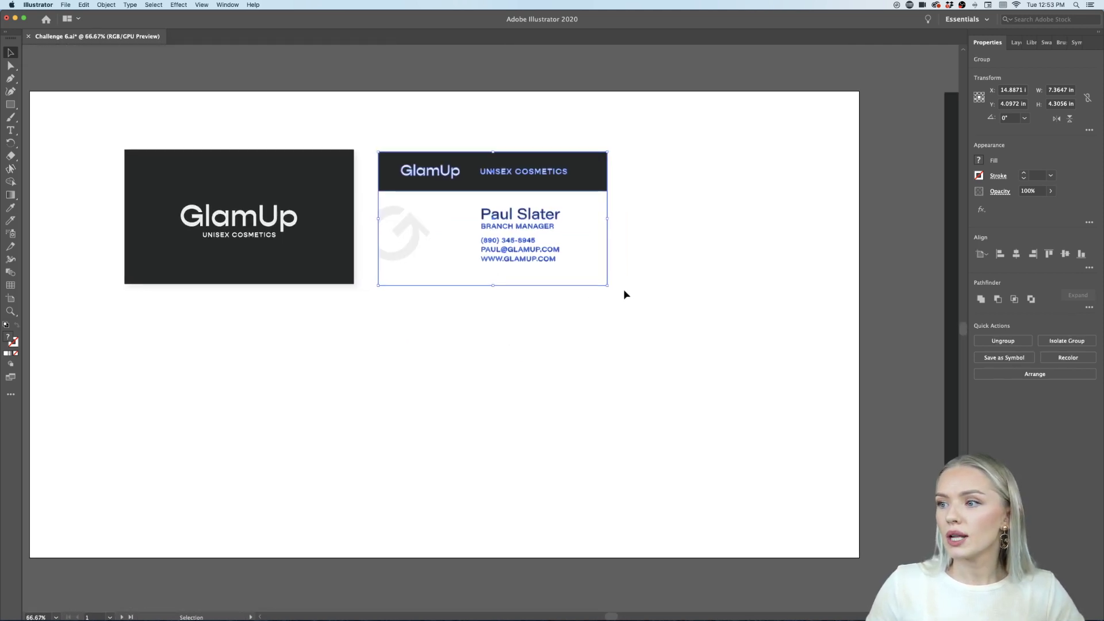
# Trial a drop shadow on both cards with several vertical offsets, then cancel it.
pyautogui.keyDown('shift'); pyautogui.click(311, 268); pyautogui.keyUp('shift')
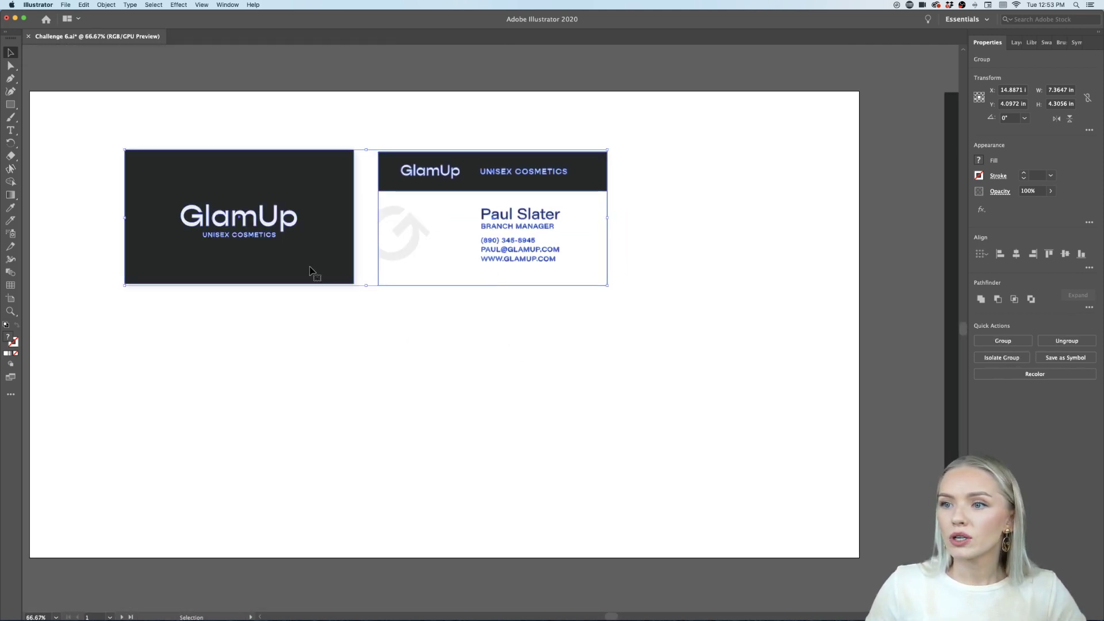
pyautogui.click(178, 5)
pyautogui.moveTo(218, 121)
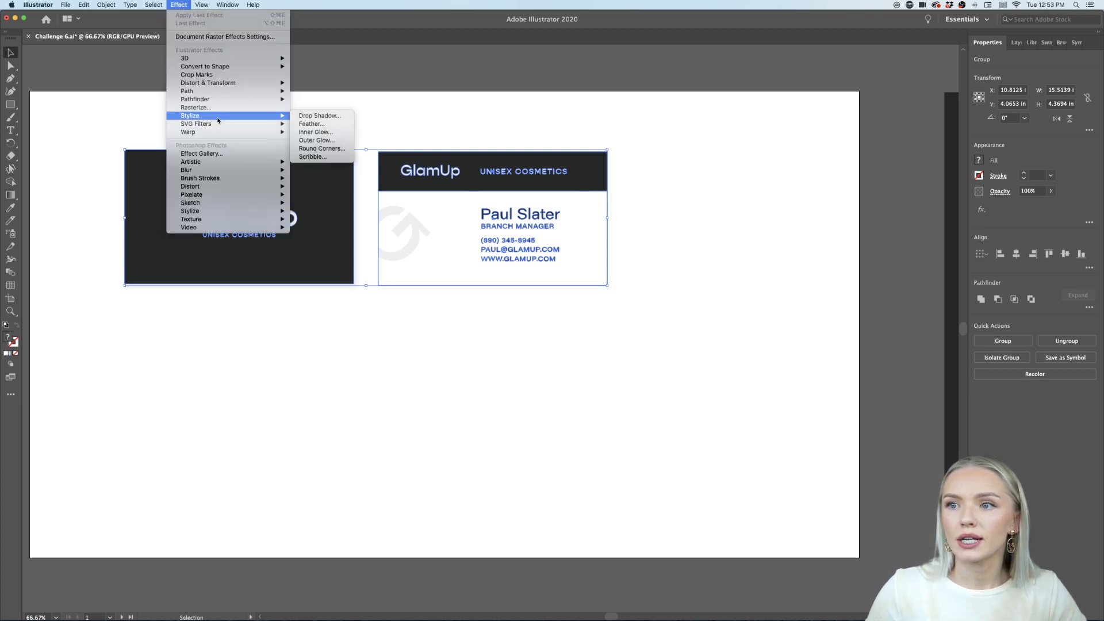
pyautogui.click(319, 115)
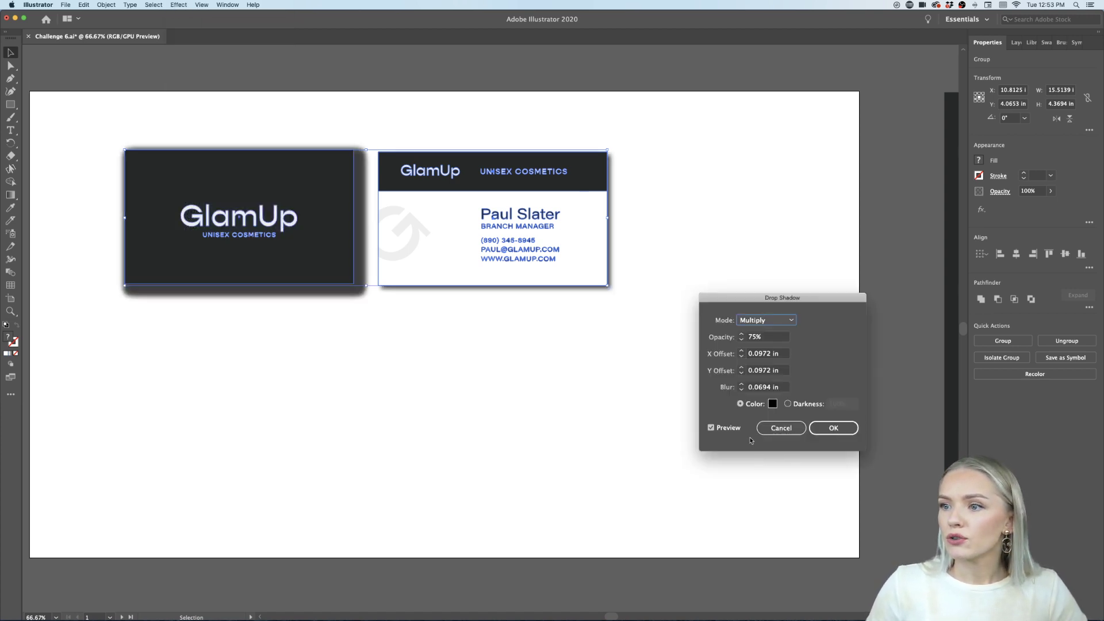
pyautogui.press('Tab')
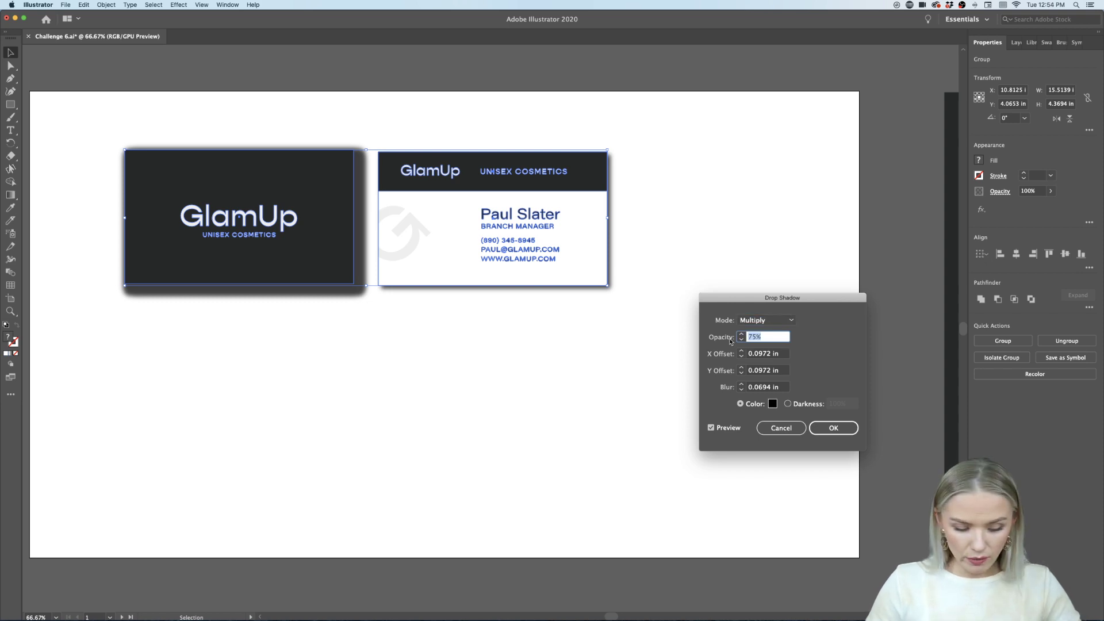
pyautogui.click(768, 357)
pyautogui.click(761, 371)
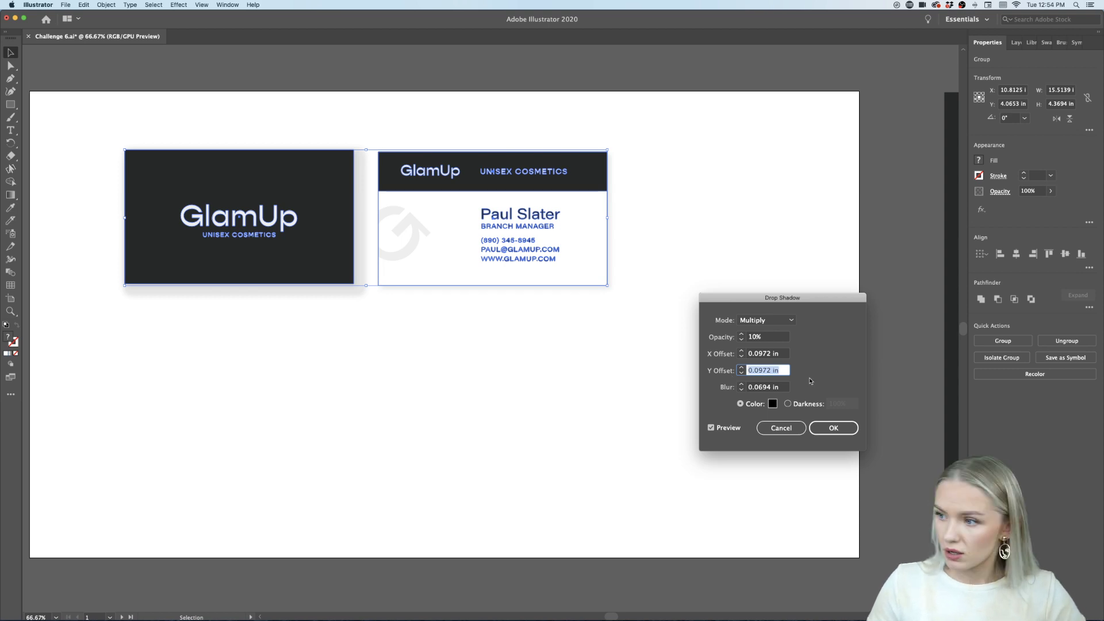
pyautogui.click(741, 374)
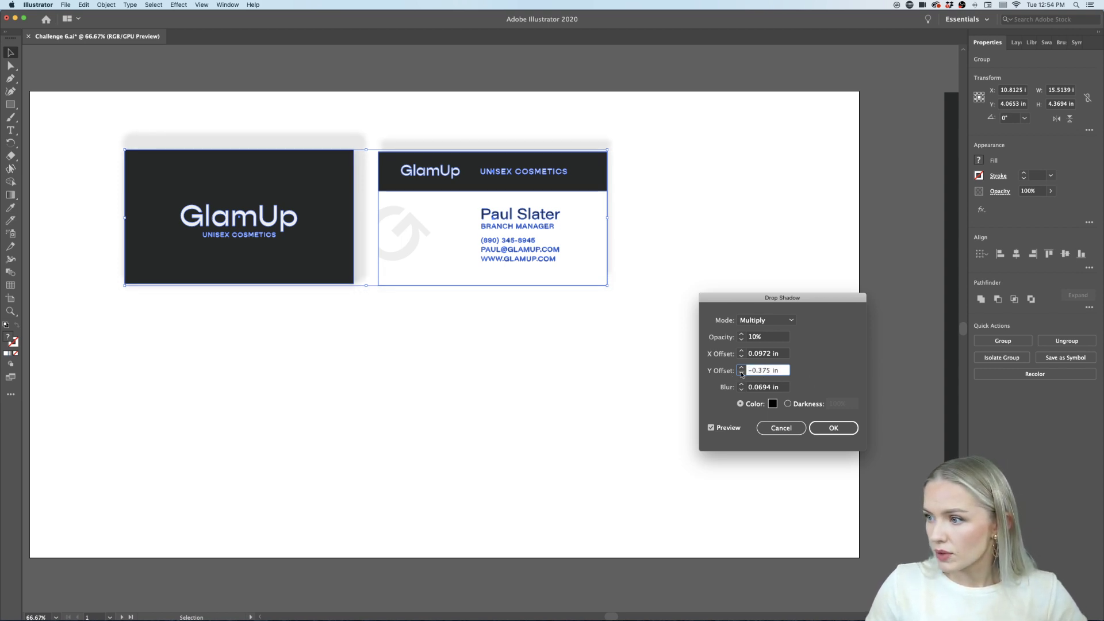
pyautogui.click(741, 369)
pyautogui.click(741, 368)
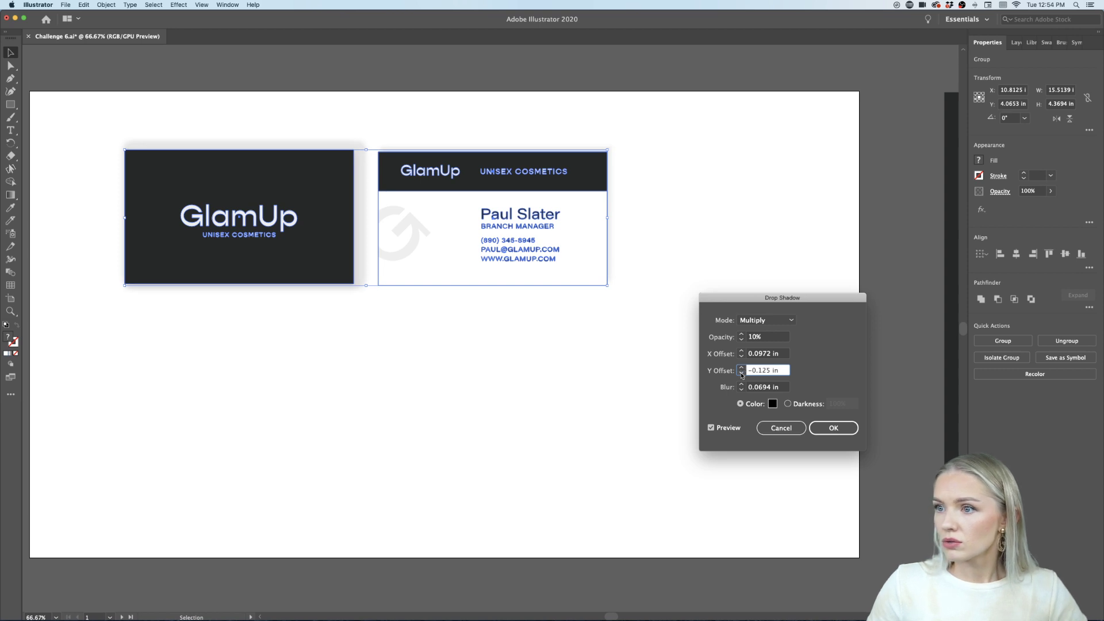
pyautogui.click(741, 374)
pyautogui.click(741, 368)
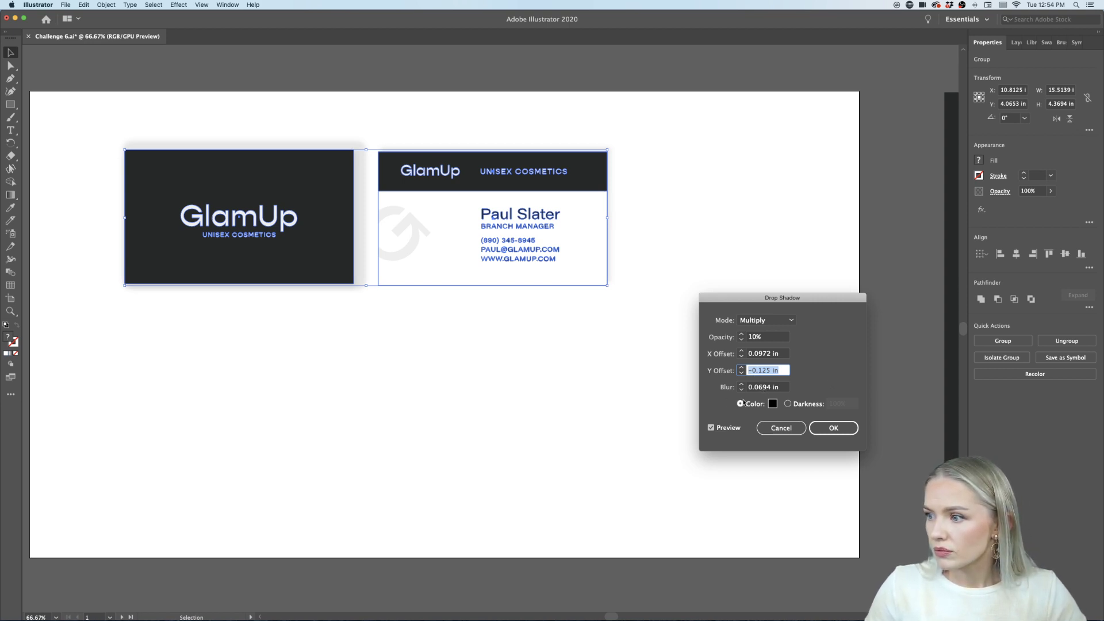
pyautogui.click(780, 428)
# Apply a 10% opacity drop shadow with 0.0072 in X/Y offsets to both cards.
pyautogui.click(587, 374)
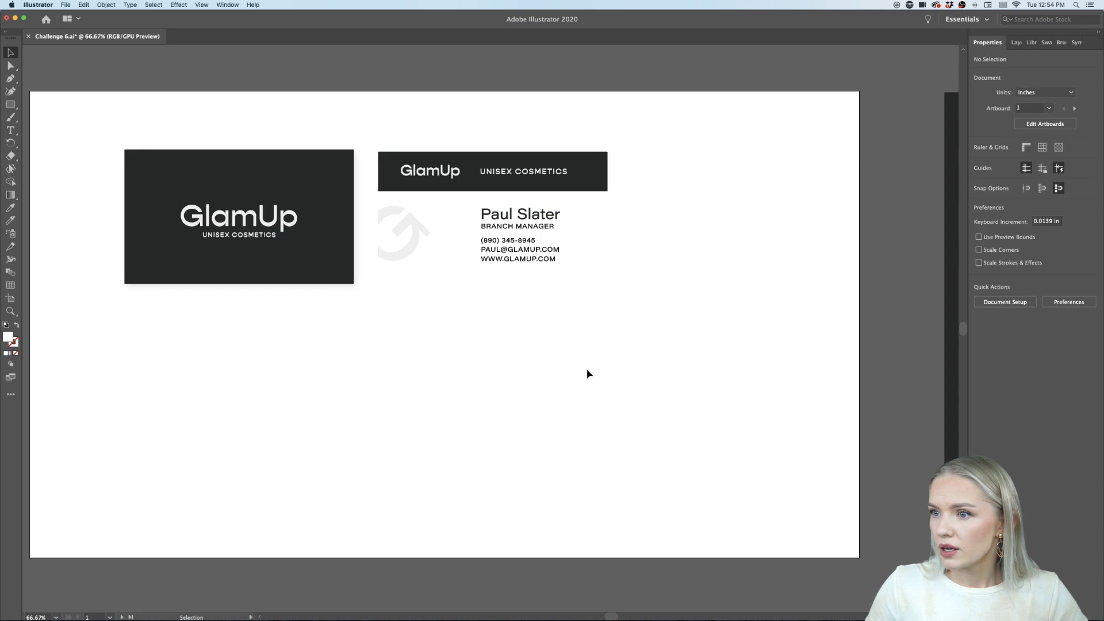
pyautogui.press('super+minus')
pyautogui.click(344, 288)
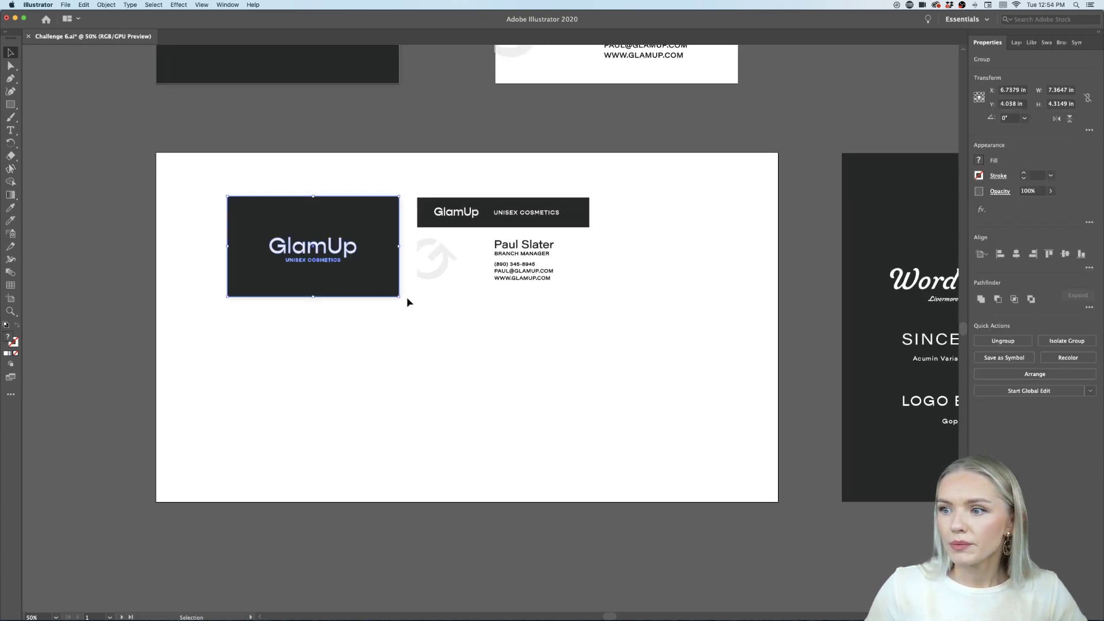
pyautogui.press('super+plus')
pyautogui.keyDown('shift'); pyautogui.click(448, 185); pyautogui.keyUp('shift')
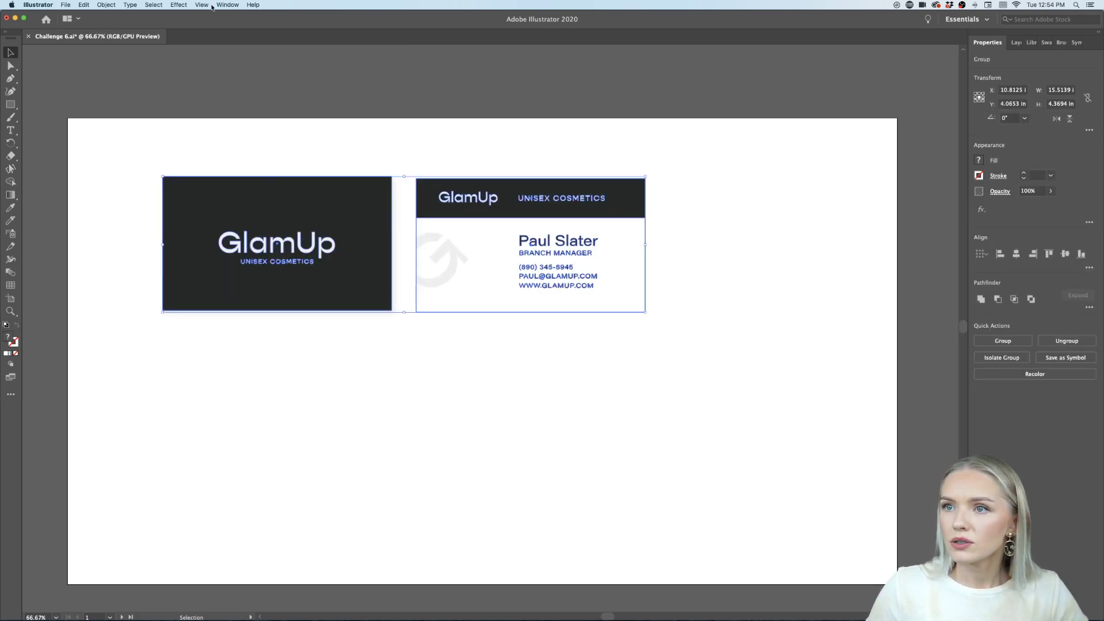
pyautogui.click(179, 5)
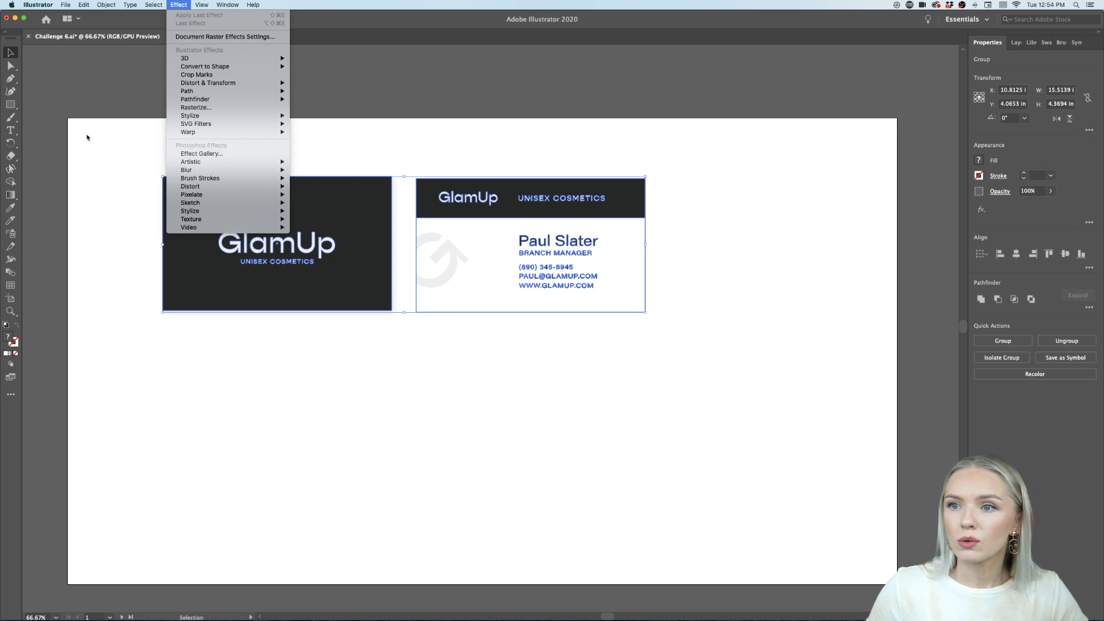
pyautogui.moveTo(218, 116)
pyautogui.click(314, 116)
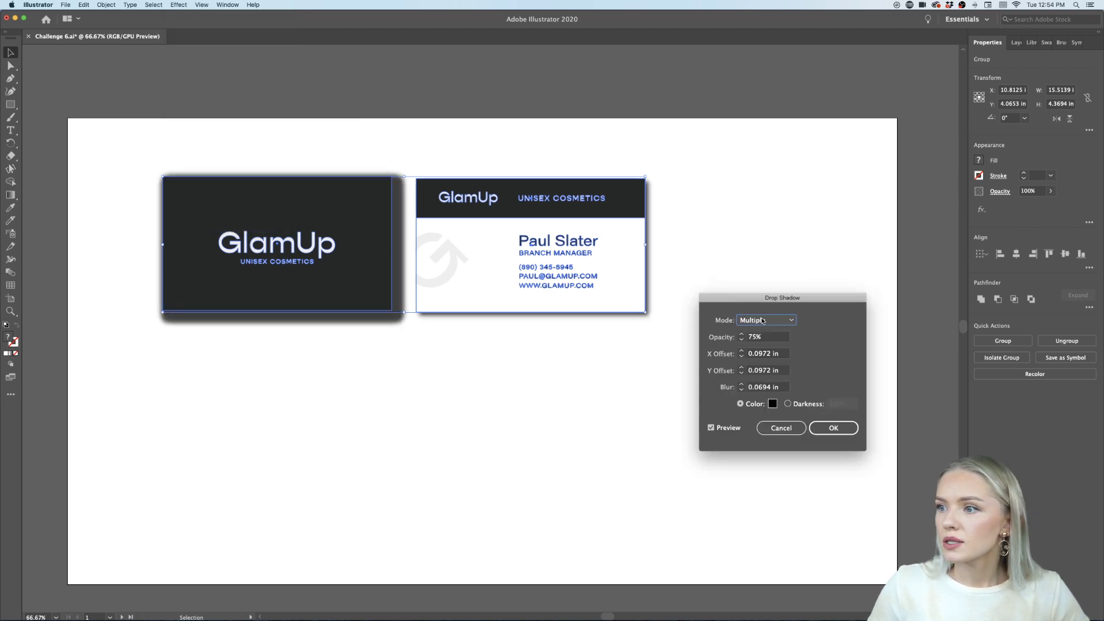
pyautogui.click(763, 354)
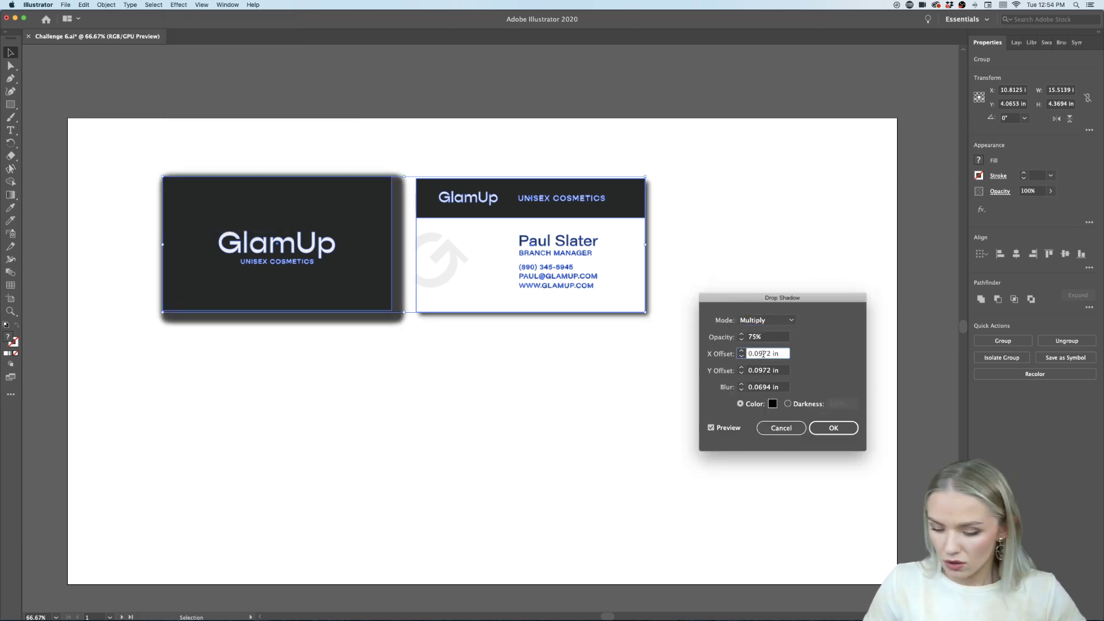
pyautogui.click(762, 371)
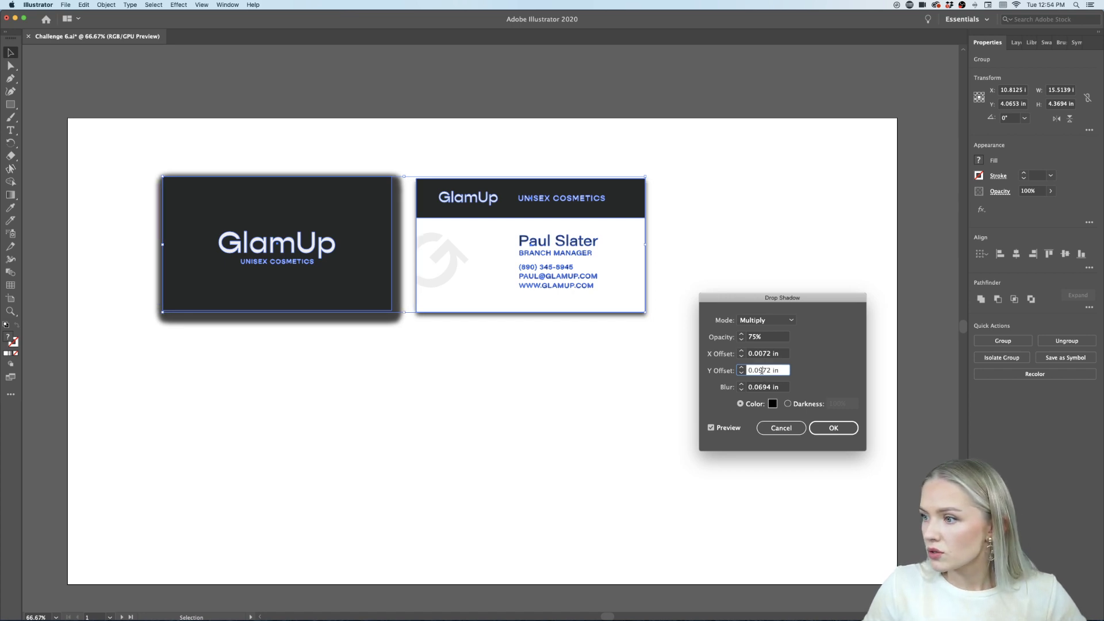
pyautogui.click(764, 336)
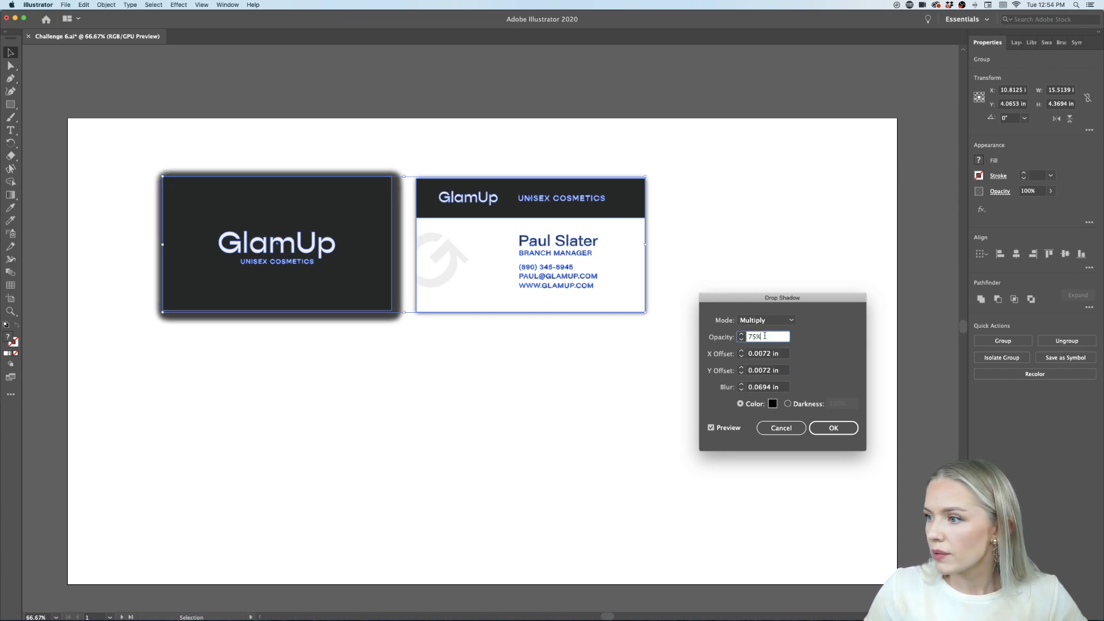
pyautogui.click(833, 428)
# Review the front card's drop shadow settings, undo an accidental group edit, and deselect.
pyautogui.click(688, 424)
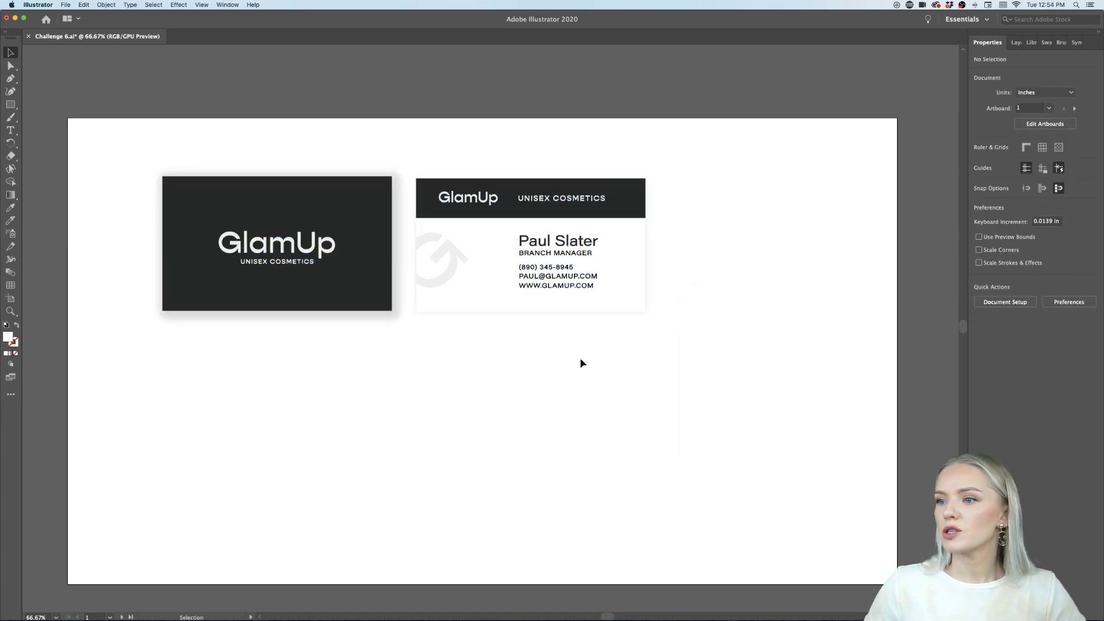
pyautogui.click(340, 293)
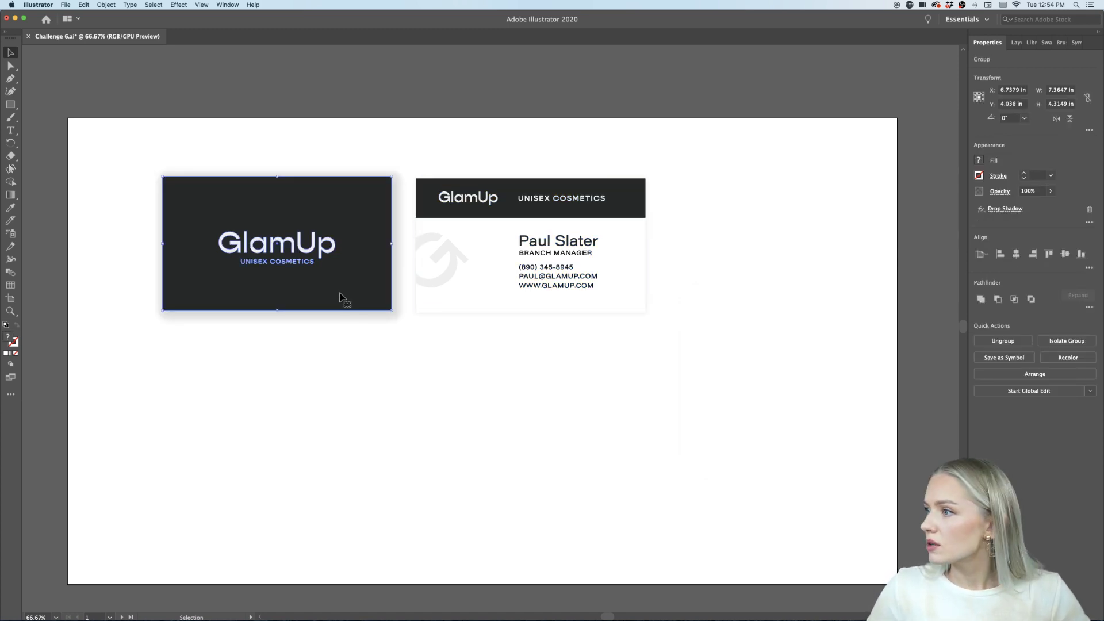
pyautogui.click(1004, 210)
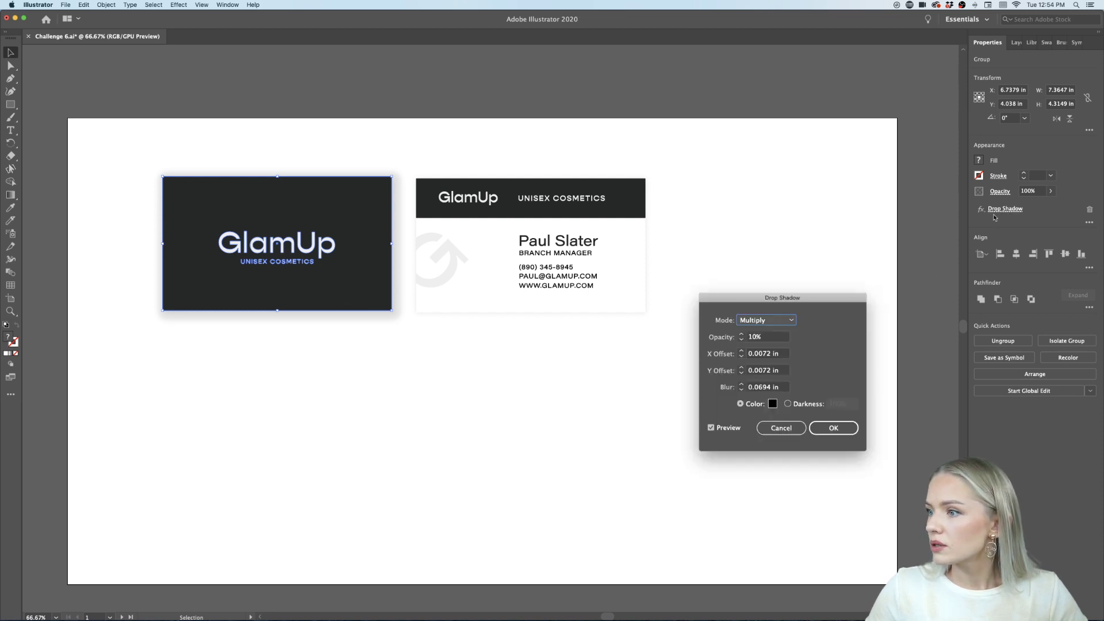
pyautogui.click(840, 435)
pyautogui.doubleClick(365, 283)
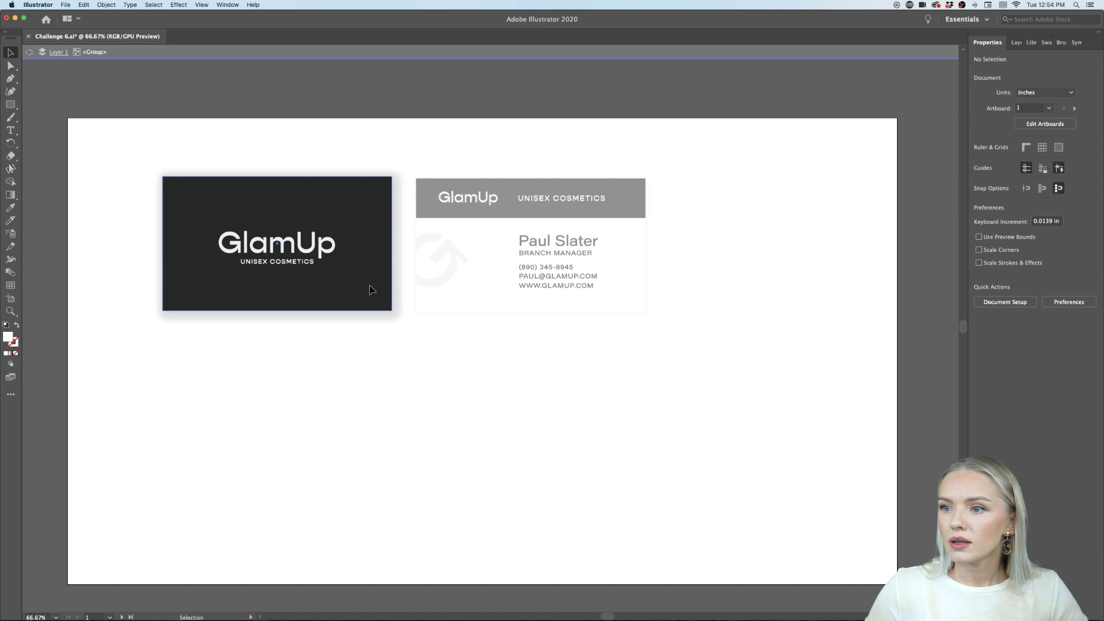
pyautogui.click(368, 287)
pyautogui.press('super+z')
pyautogui.press('super+z')
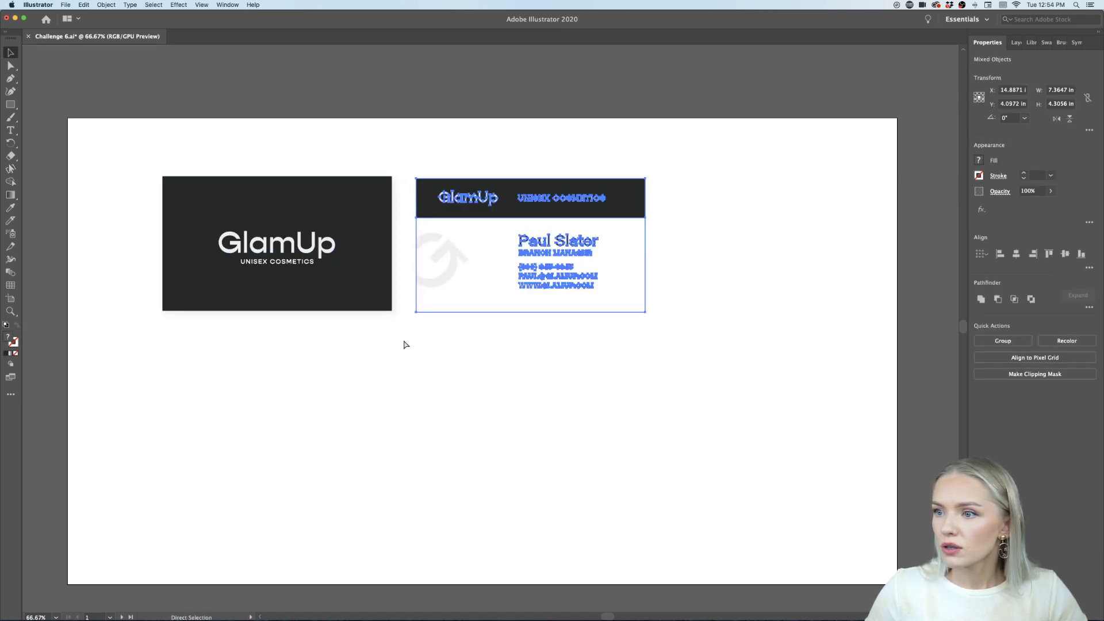
pyautogui.click(400, 339)
pyautogui.click(368, 294)
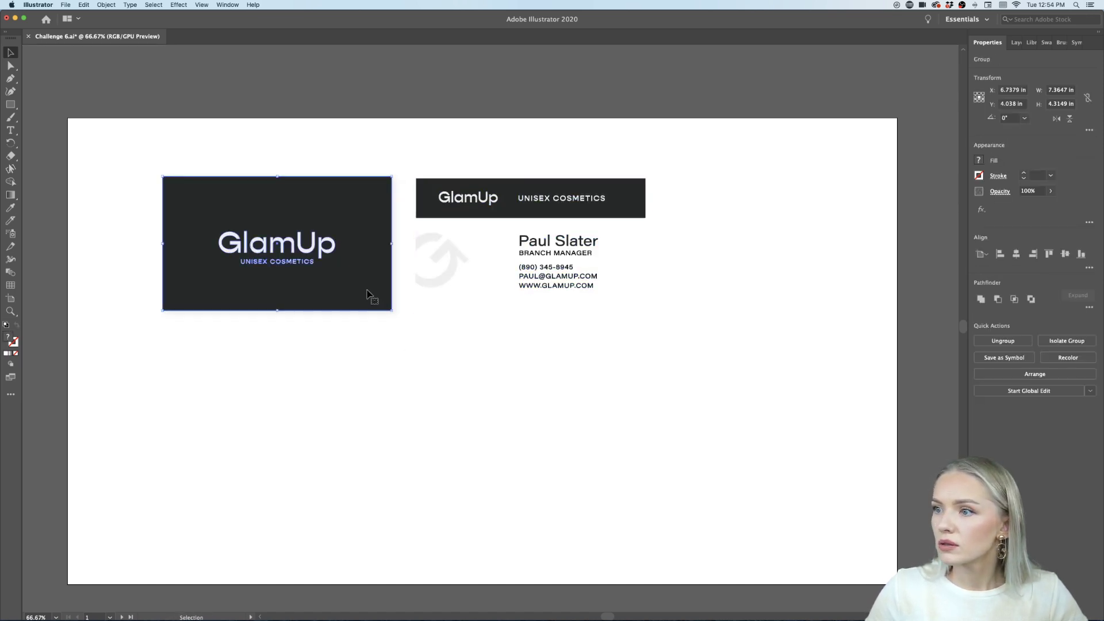
pyautogui.click(801, 300)
# Draw a rectangle covering the whole mockup artboard with a light grey fill.
pyautogui.scroll(-1, 799, 298)
pyautogui.hscroll(3, 785, 308)
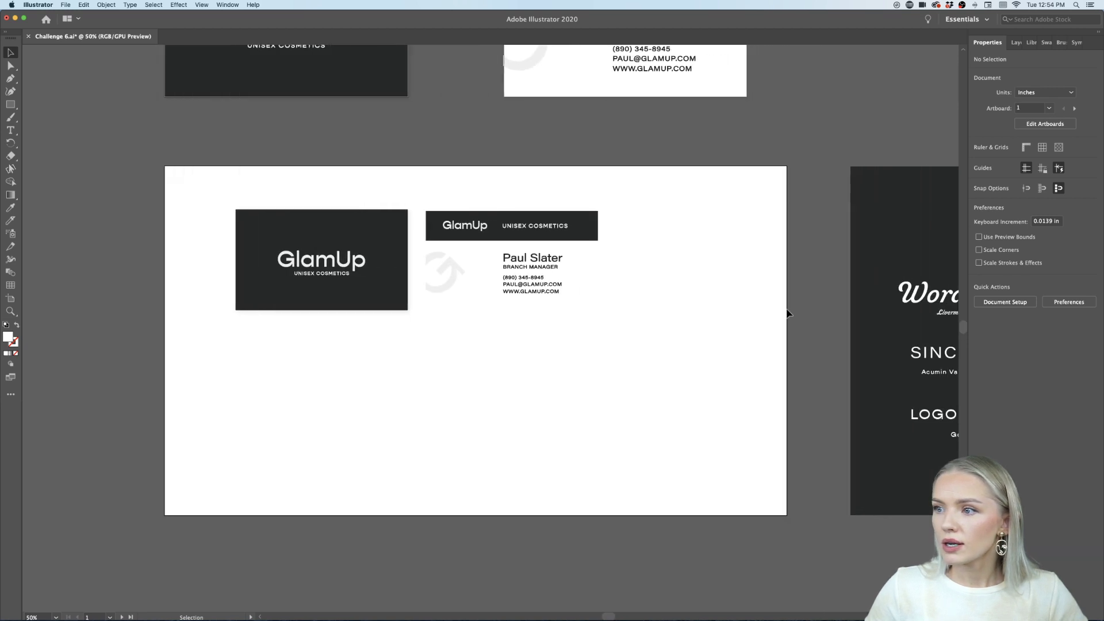
pyautogui.click(10, 104)
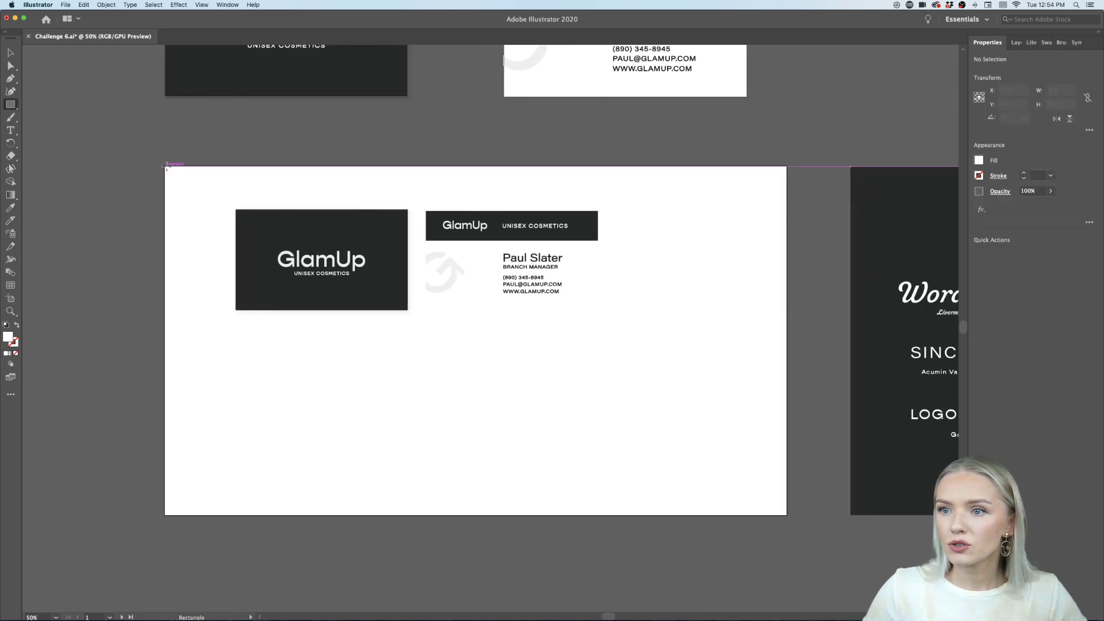
pyautogui.moveTo(165, 166); pyautogui.dragTo(786, 517)
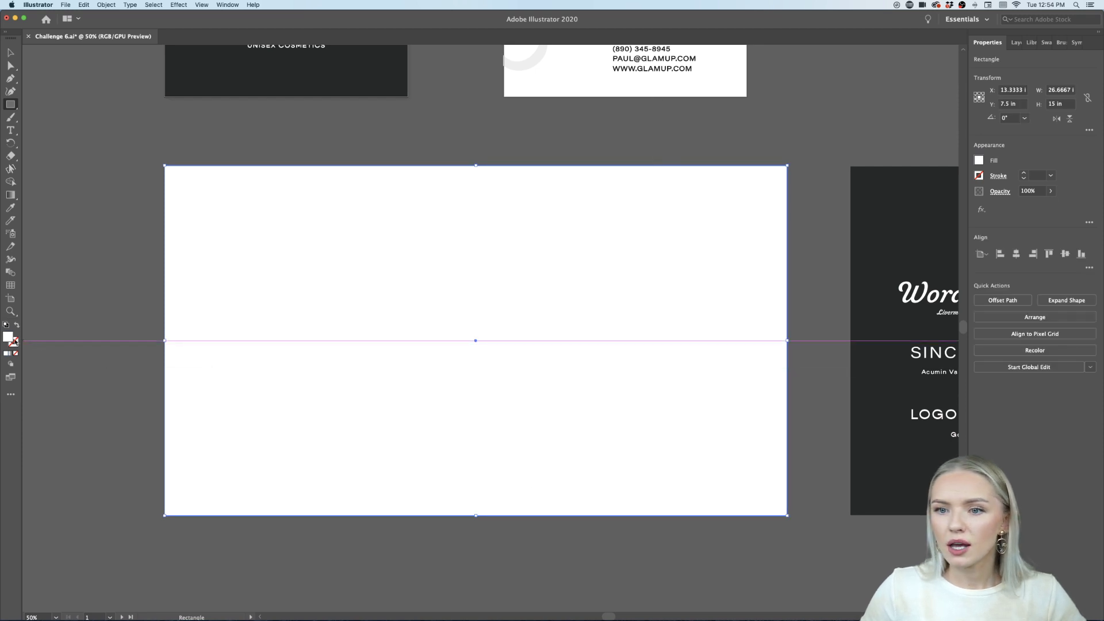
pyautogui.doubleClick(12, 340)
pyautogui.click(618, 226)
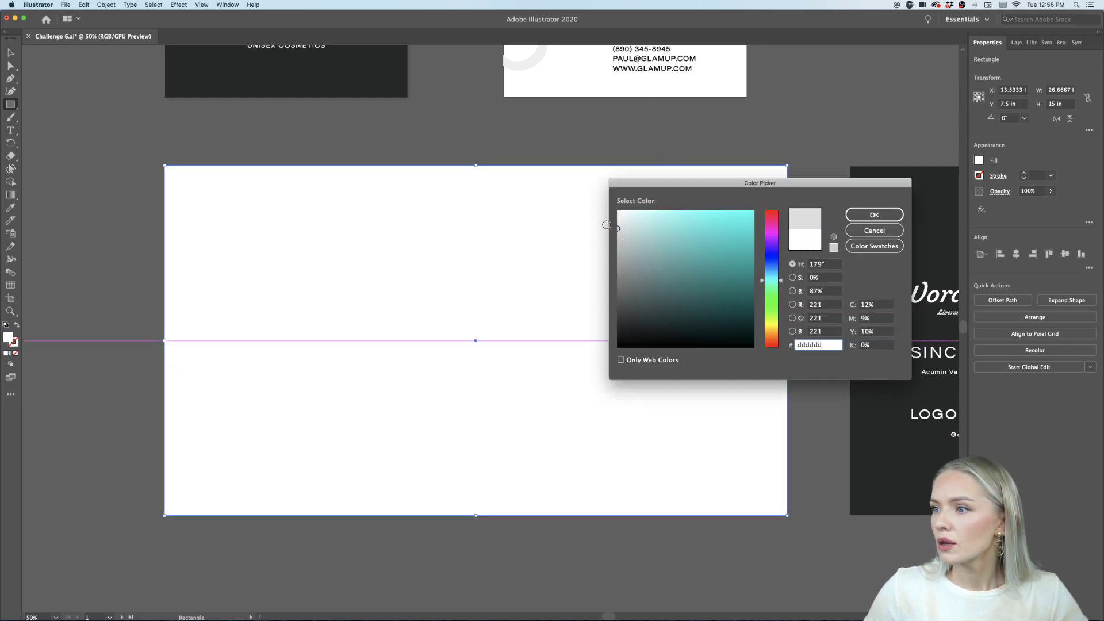
pyautogui.click(874, 214)
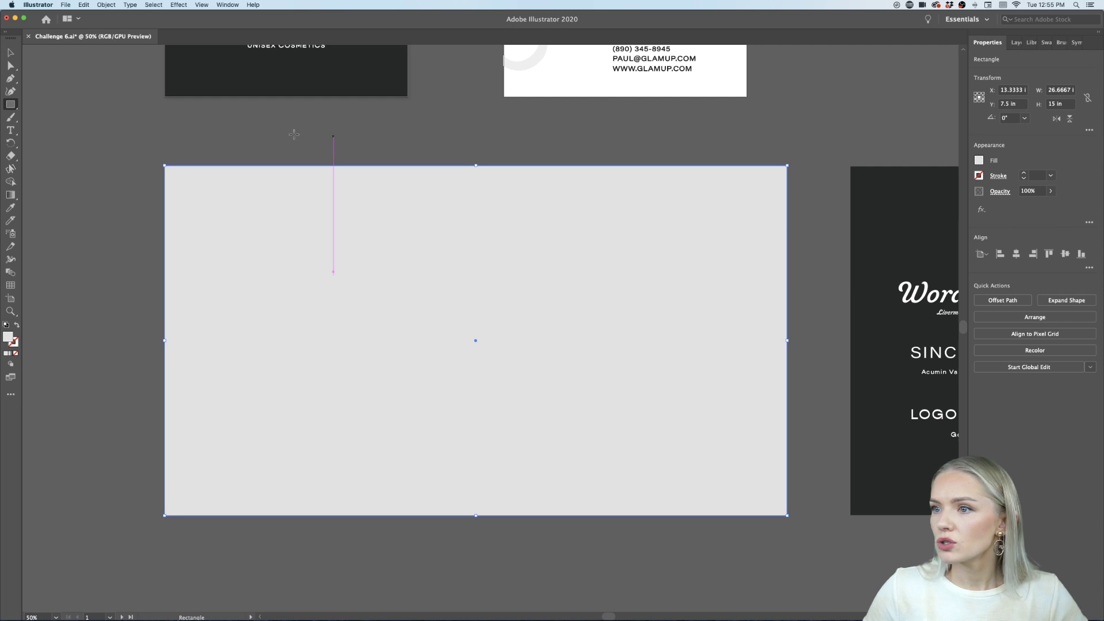
# Send the grey rectangle behind the two business cards.
pyautogui.click(10, 53)
pyautogui.click(67, 249)
pyautogui.click(229, 296)
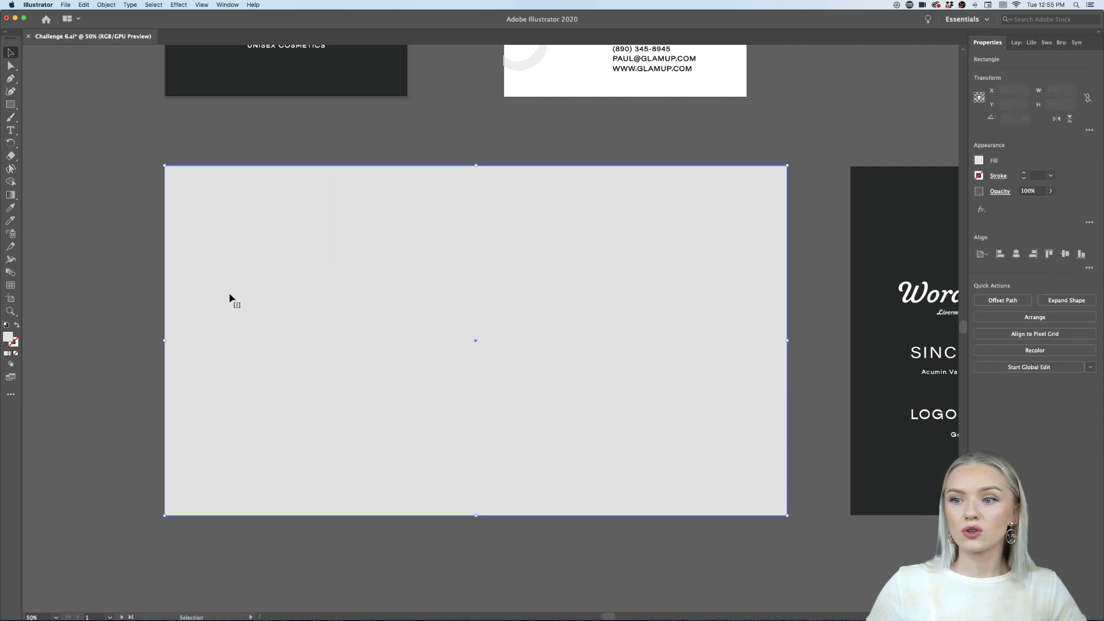
pyautogui.rightClick(230, 295)
pyautogui.moveTo(253, 434)
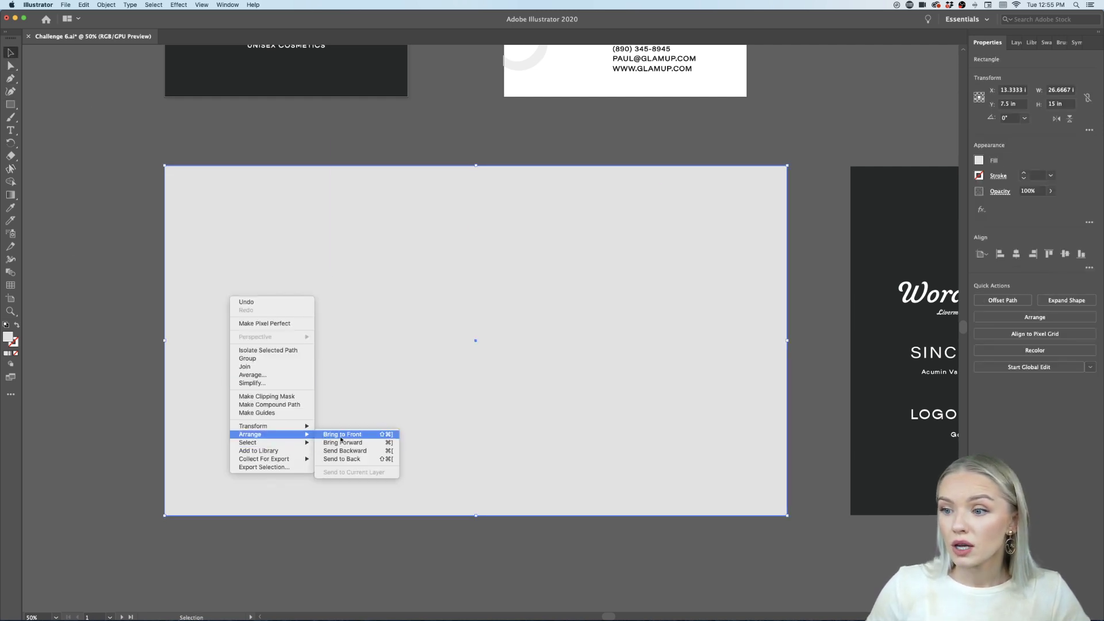
pyautogui.click(343, 458)
# Select both the dark GlamUp card and the white business card.
pyautogui.click(60, 443)
pyautogui.click(405, 305)
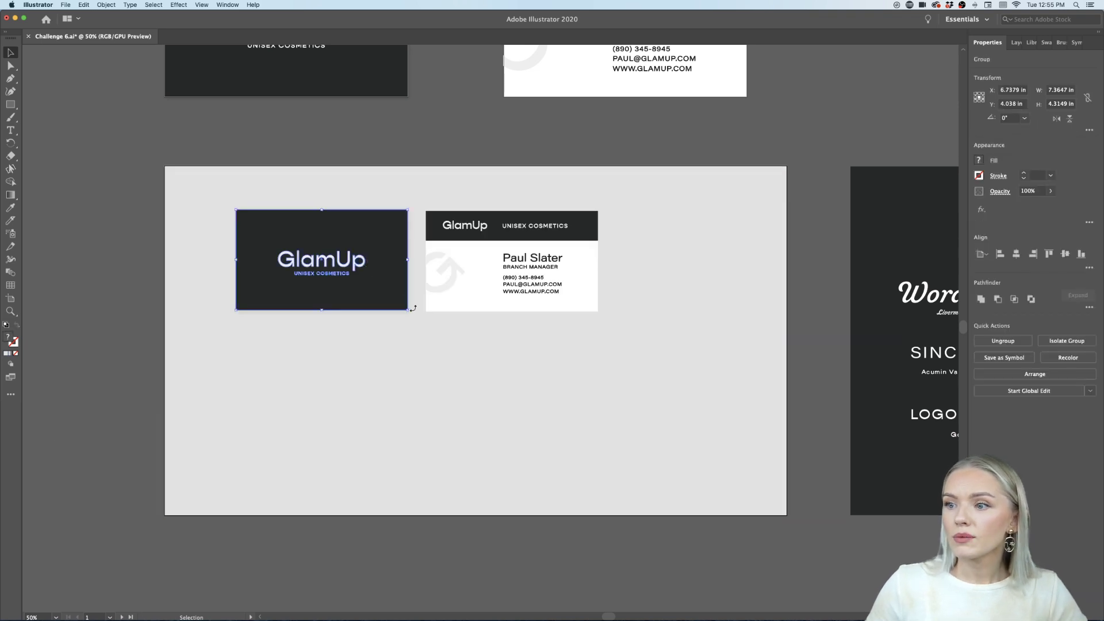
pyautogui.click(459, 298)
pyautogui.keyDown('shift'); pyautogui.click(362, 284); pyautogui.keyUp('shift')
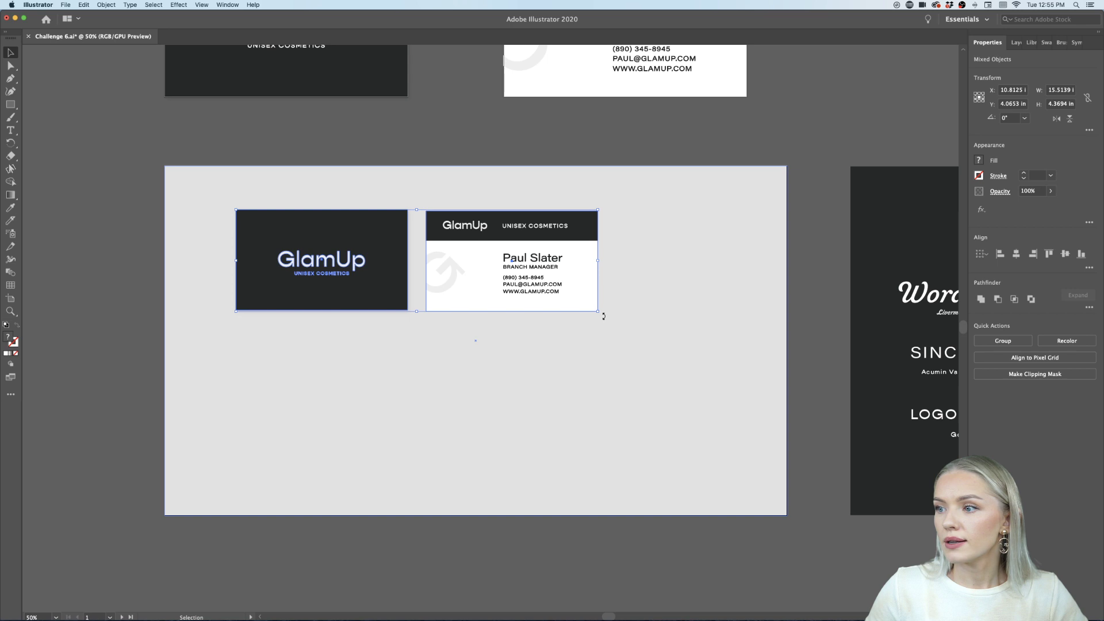
# Group the GlamUp front and back cards after undoing a trial 29° rotation.
pyautogui.moveTo(603, 316); pyautogui.dragTo(607, 219)
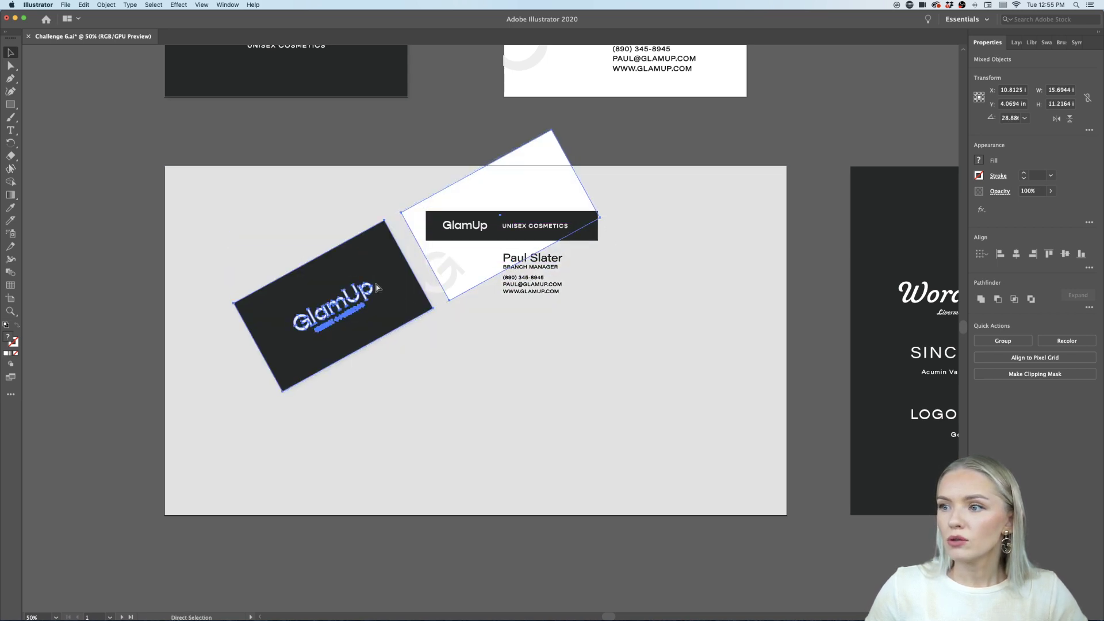
pyautogui.press('super+z')
pyautogui.click(316, 365)
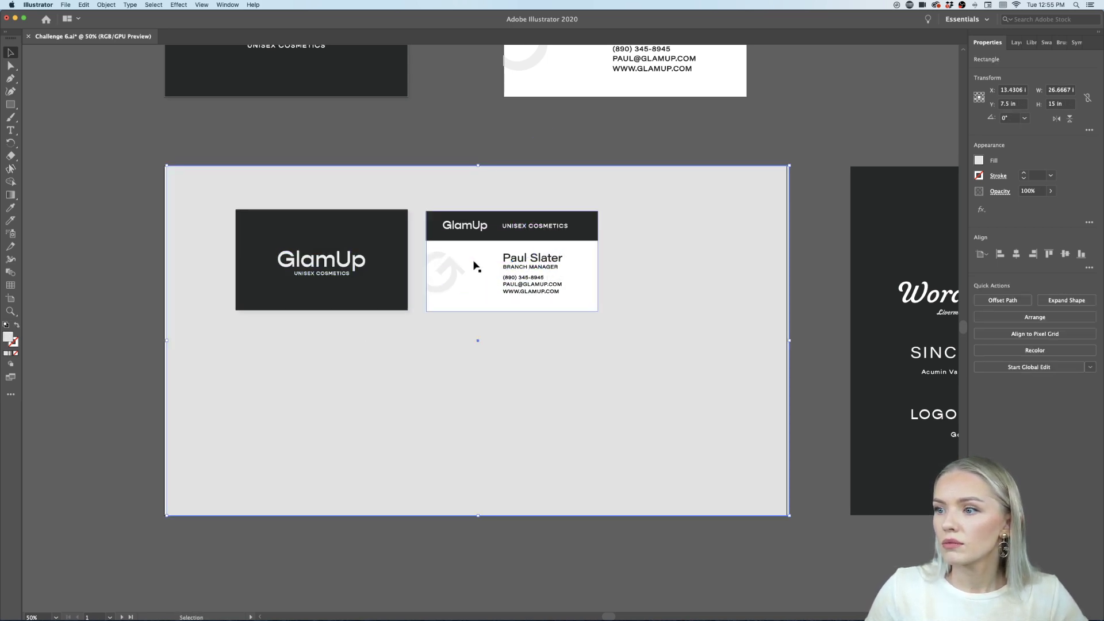
pyautogui.click(460, 279)
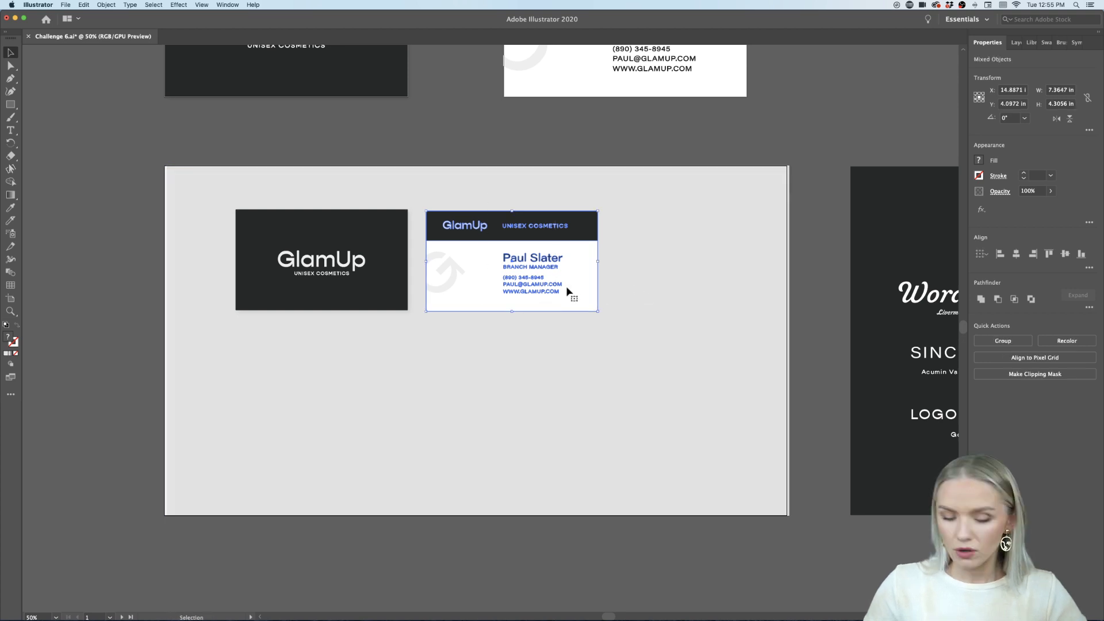
pyautogui.press('super+g')
# Tilt the card pair about 19° and move it left on the artboard.
pyautogui.click(395, 294)
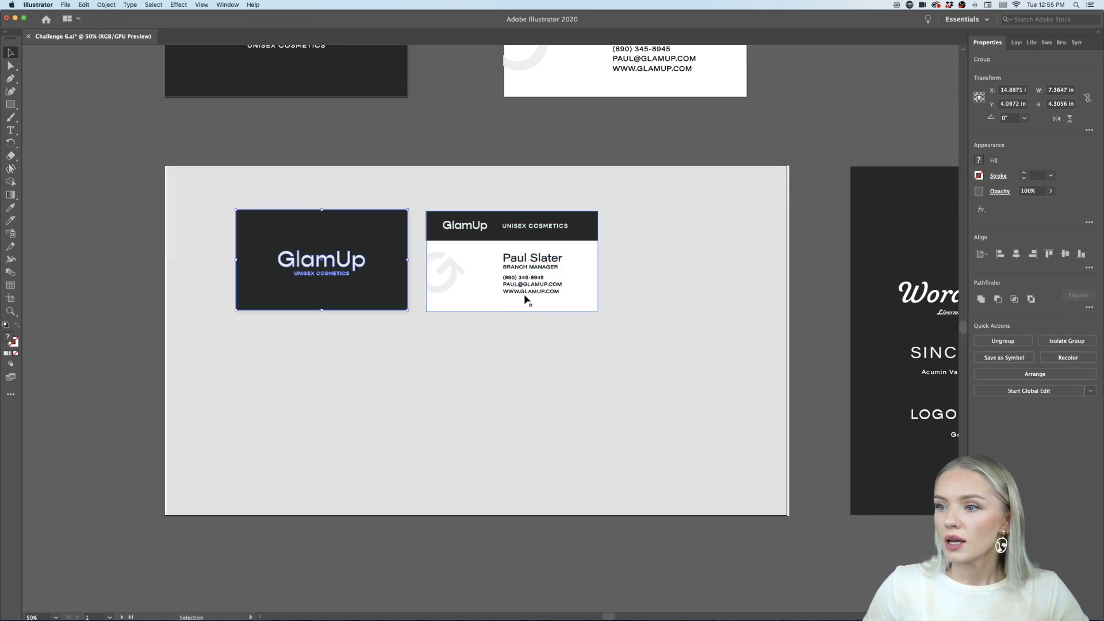
pyautogui.keyDown('shift'); pyautogui.click(588, 301); pyautogui.keyUp('shift')
pyautogui.moveTo(608, 318); pyautogui.dragTo(615, 254)
pyautogui.moveTo(524, 233); pyautogui.dragTo(572, 453)
# Copy the dark card to the artboard's right edge and the white card to the lower left.
pyautogui.click(397, 552)
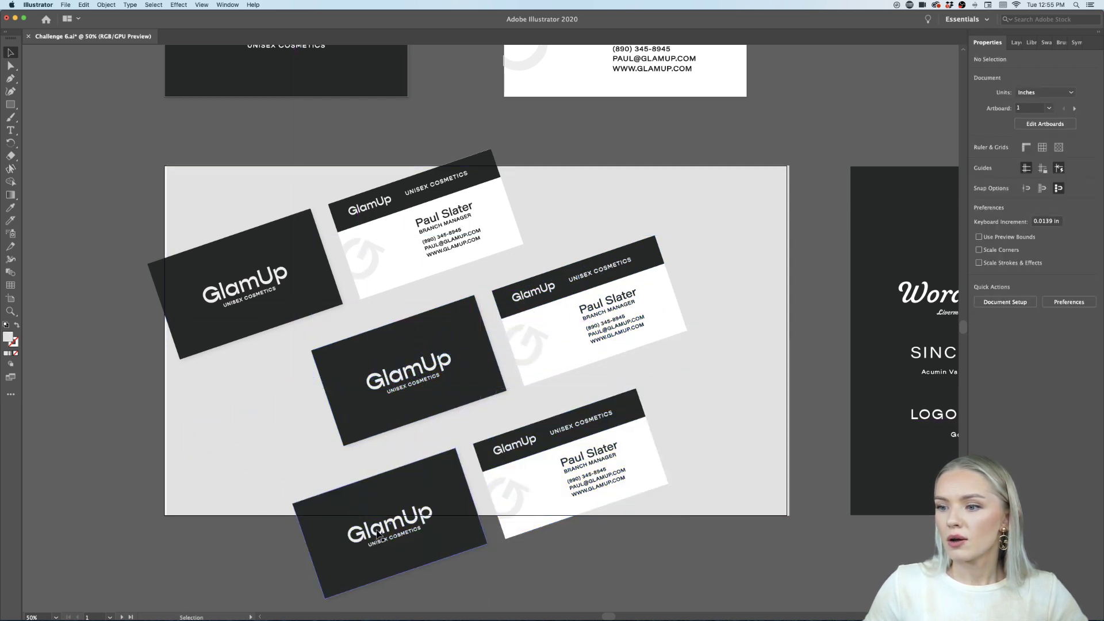
pyautogui.keyDown('alt'); pyautogui.moveTo(397, 552); pyautogui.dragTo(770, 426); pyautogui.keyUp('alt')
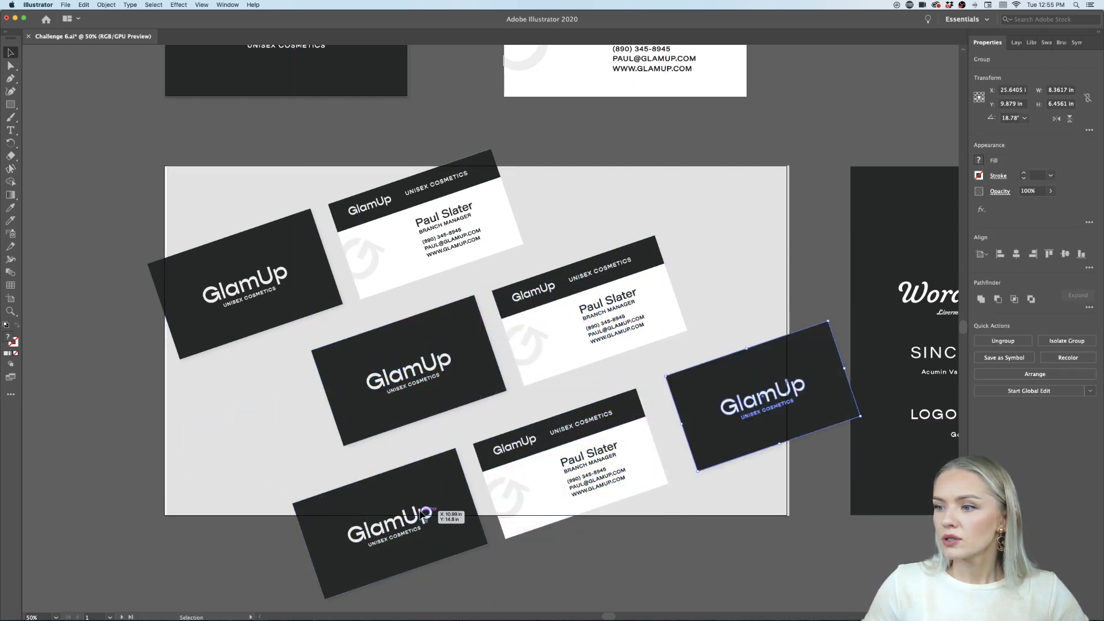
pyautogui.keyDown('alt'); pyautogui.moveTo(529, 456); pyautogui.dragTo(34, 179); pyautogui.keyUp('alt')
pyautogui.click(81, 314)
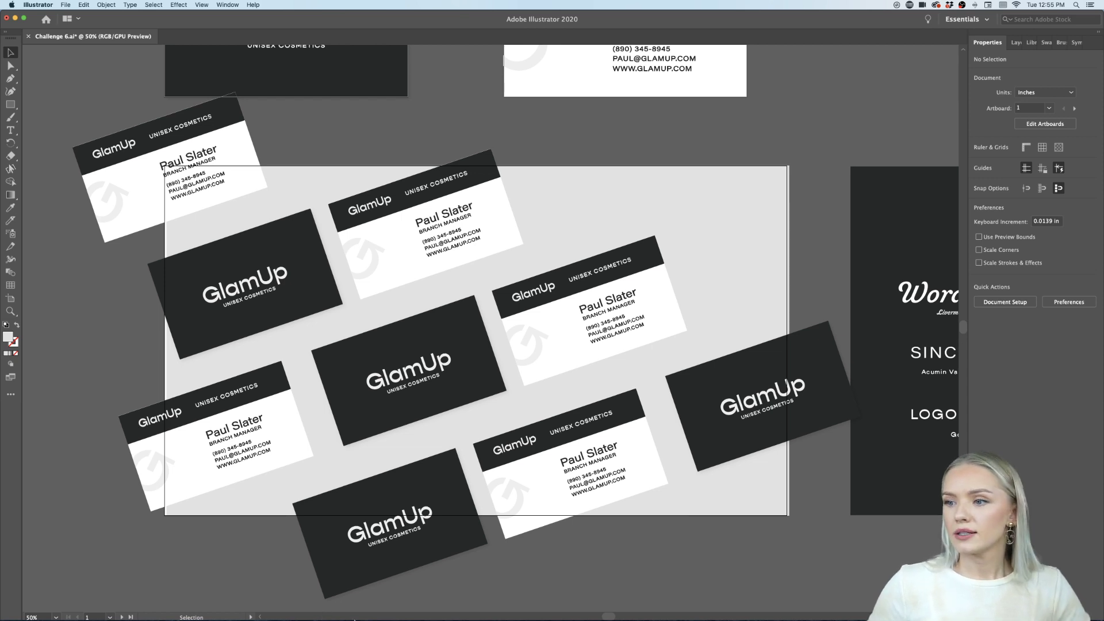
pyautogui.click(63, 6)
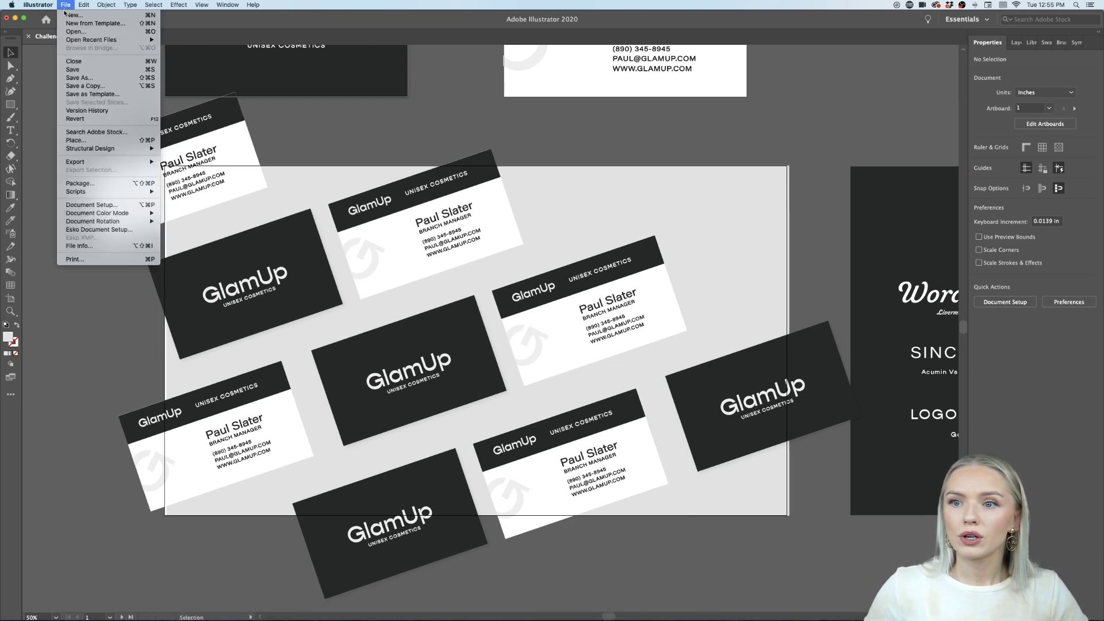
# Export the artboard as JPEG 'Challenge 6.jpg' to the Desktop using artboard bounds.
pyautogui.moveTo(105, 161)
pyautogui.click(189, 173)
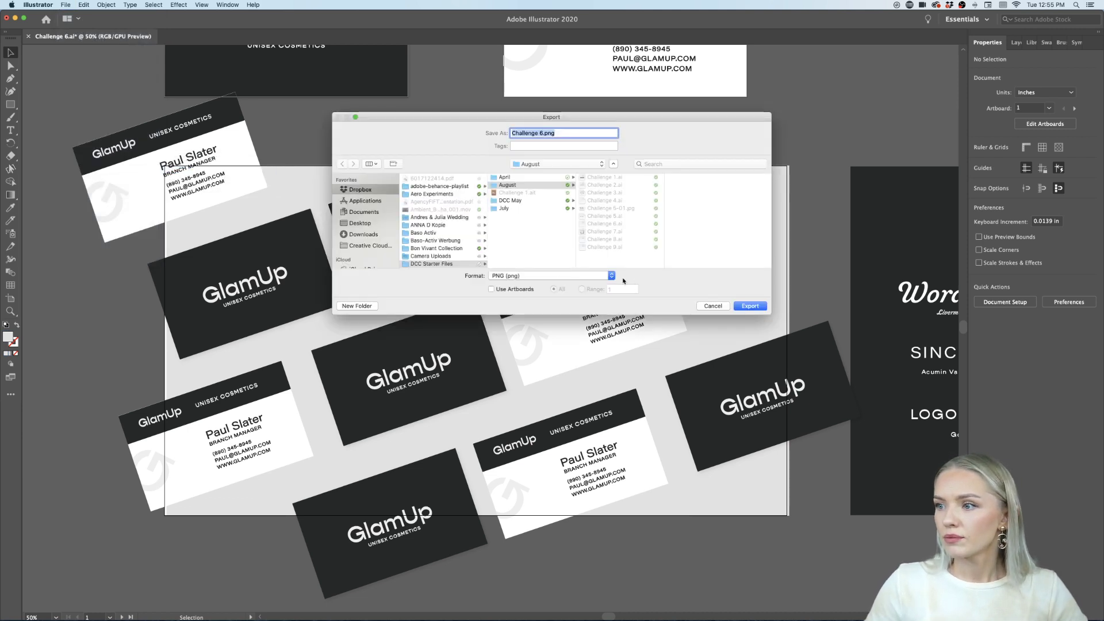
pyautogui.click(611, 276)
pyautogui.click(512, 338)
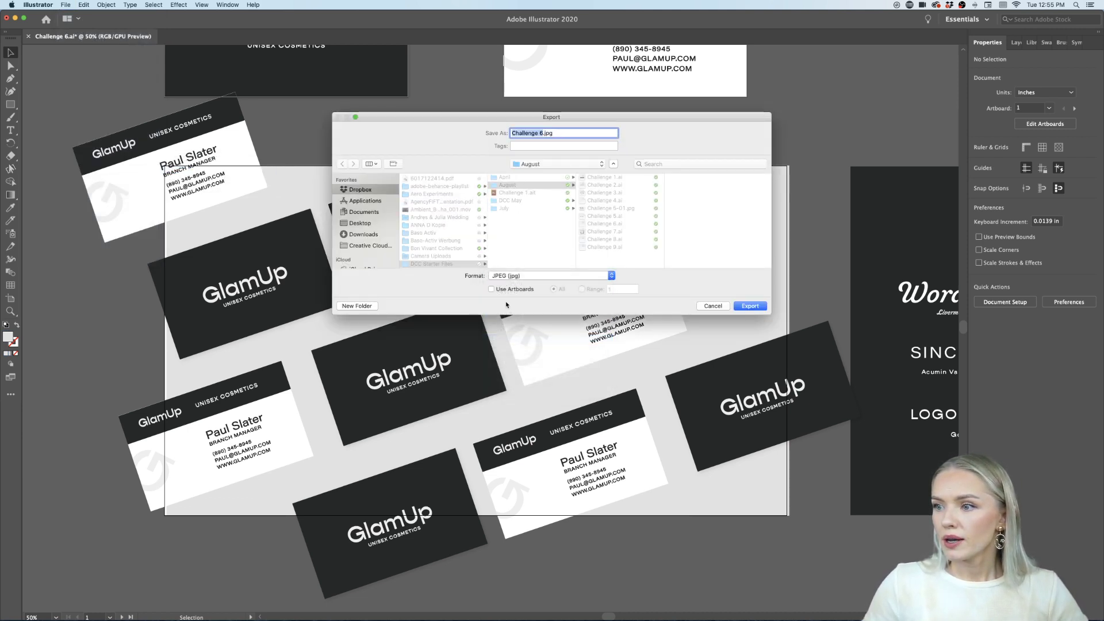
pyautogui.click(492, 289)
pyautogui.click(361, 224)
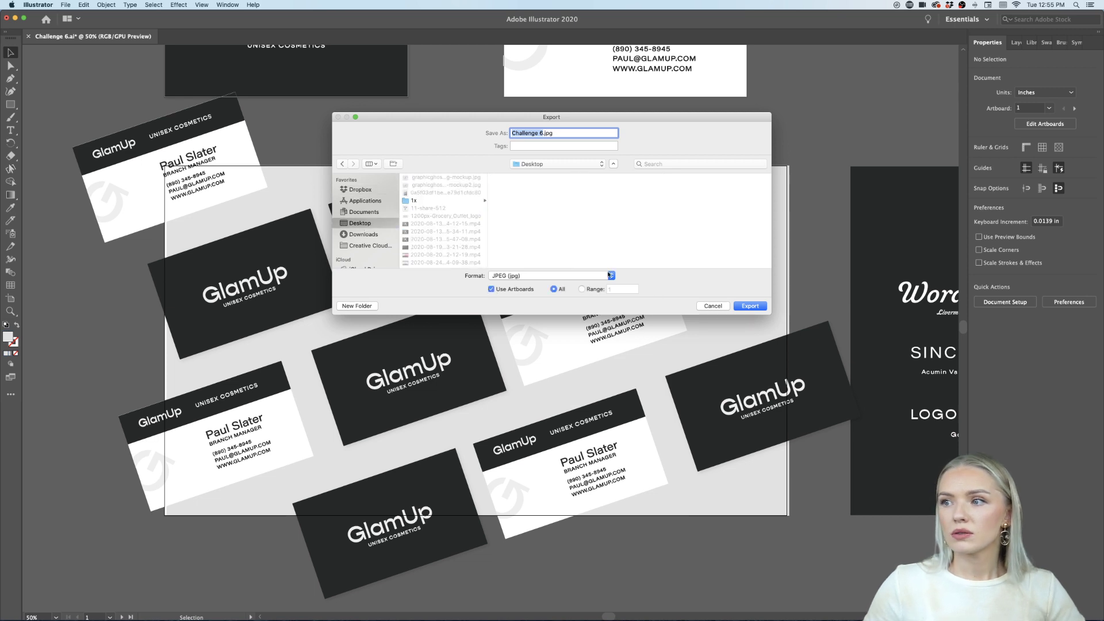
pyautogui.click(755, 308)
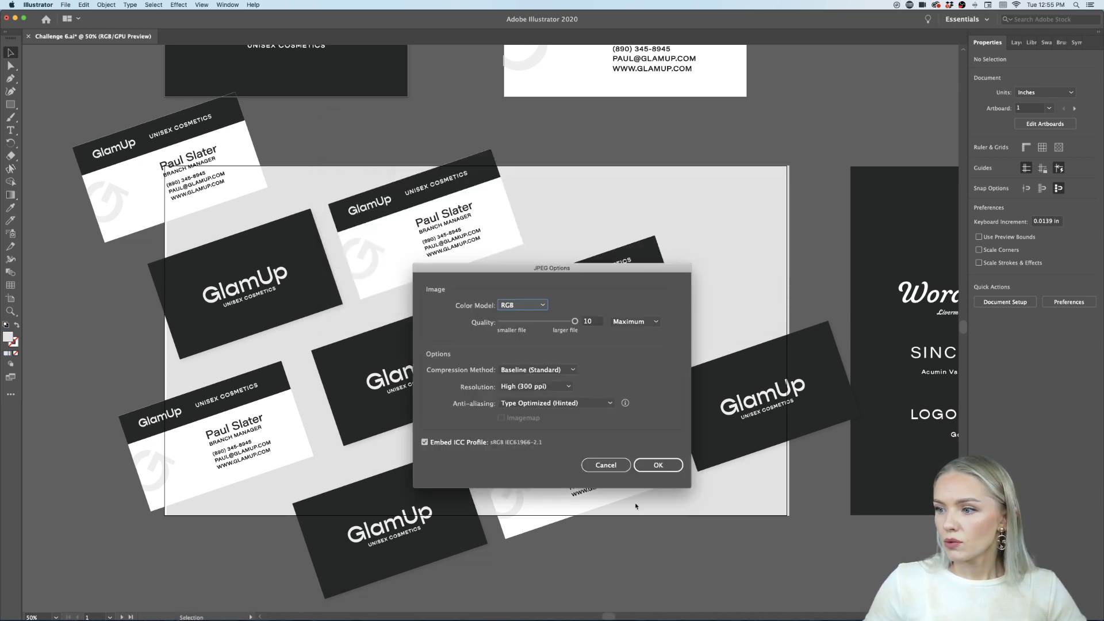
pyautogui.click(658, 466)
# Switch to Safari and bring up Discord's #challenge channel.
pyautogui.moveTo(644, 604)
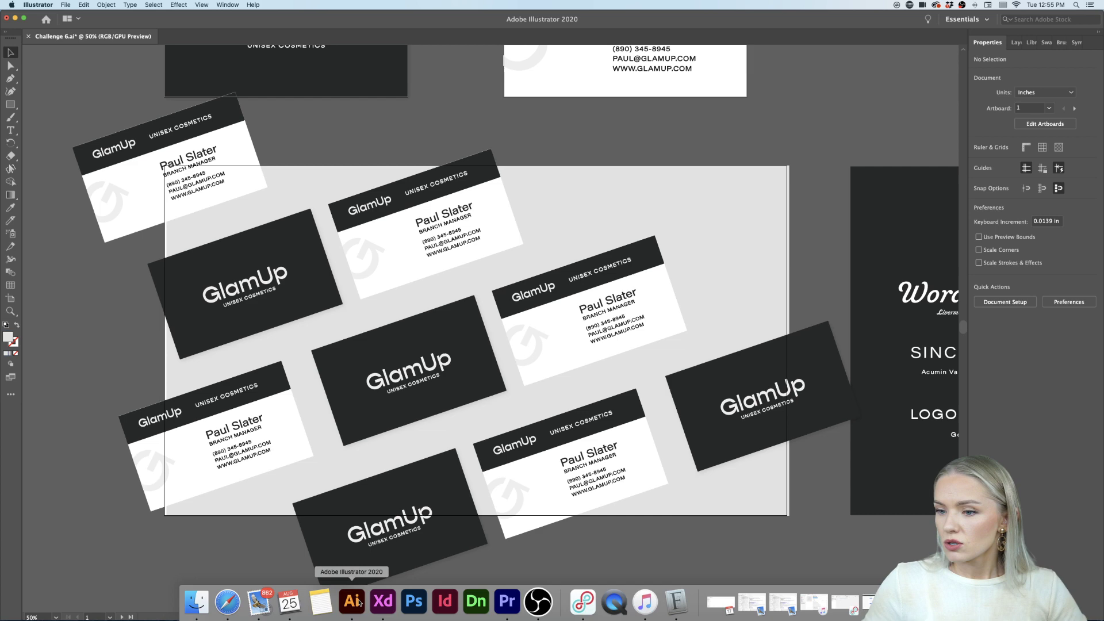
pyautogui.click(237, 598)
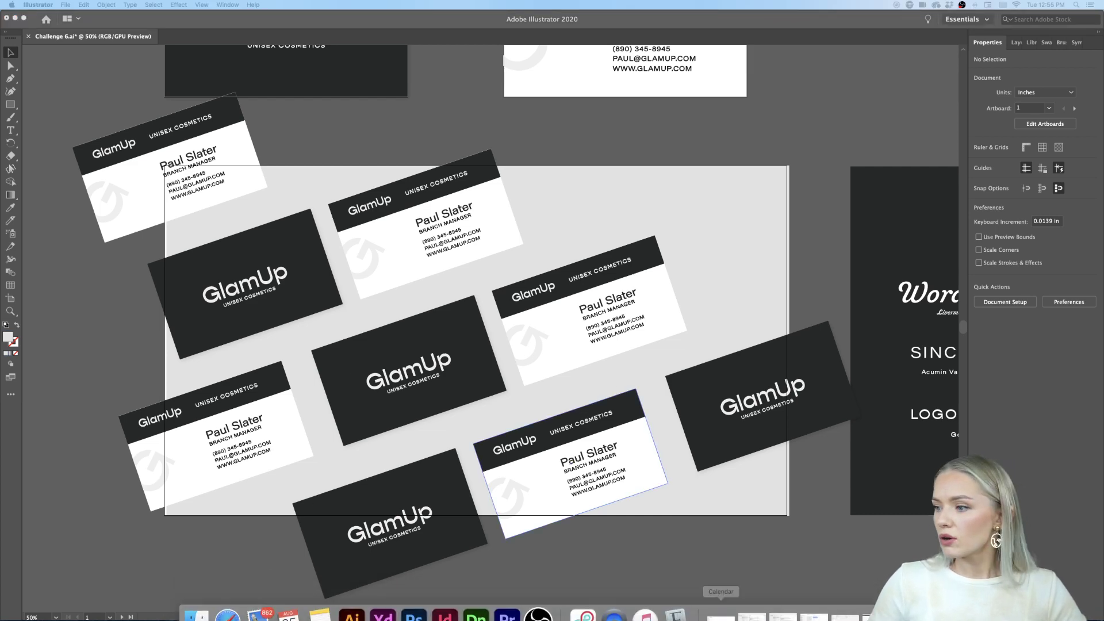
pyautogui.click(845, 601)
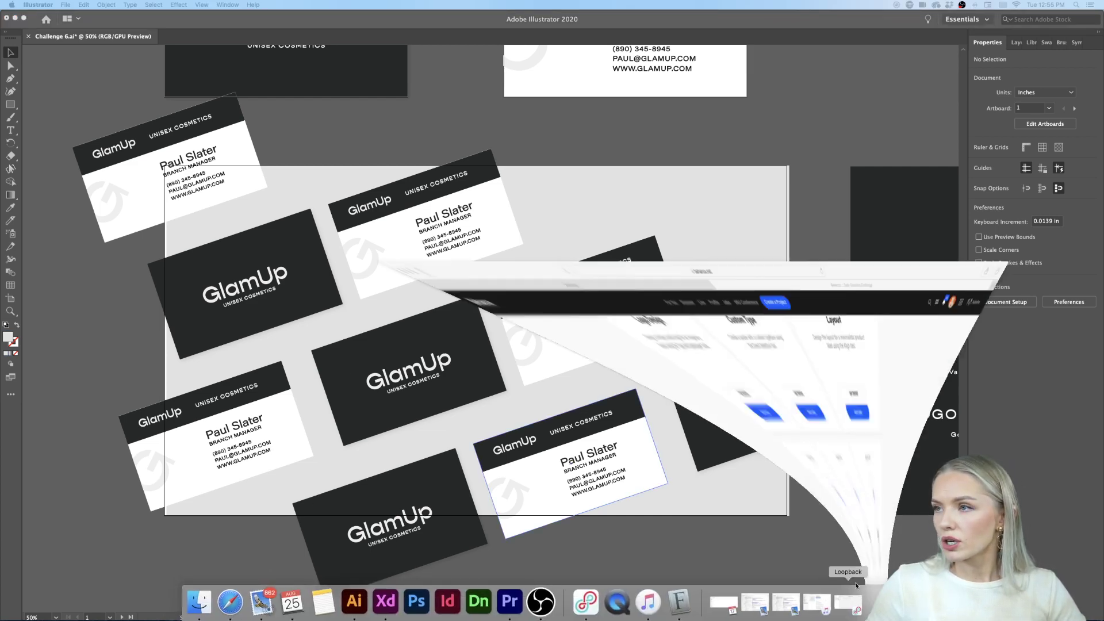
pyautogui.click(276, 31)
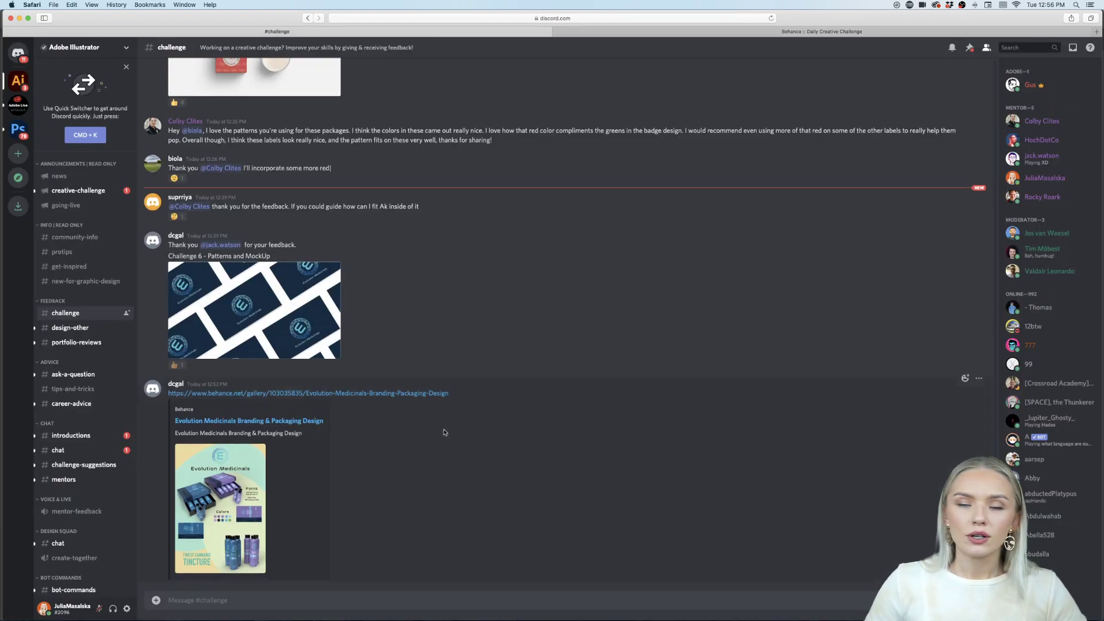